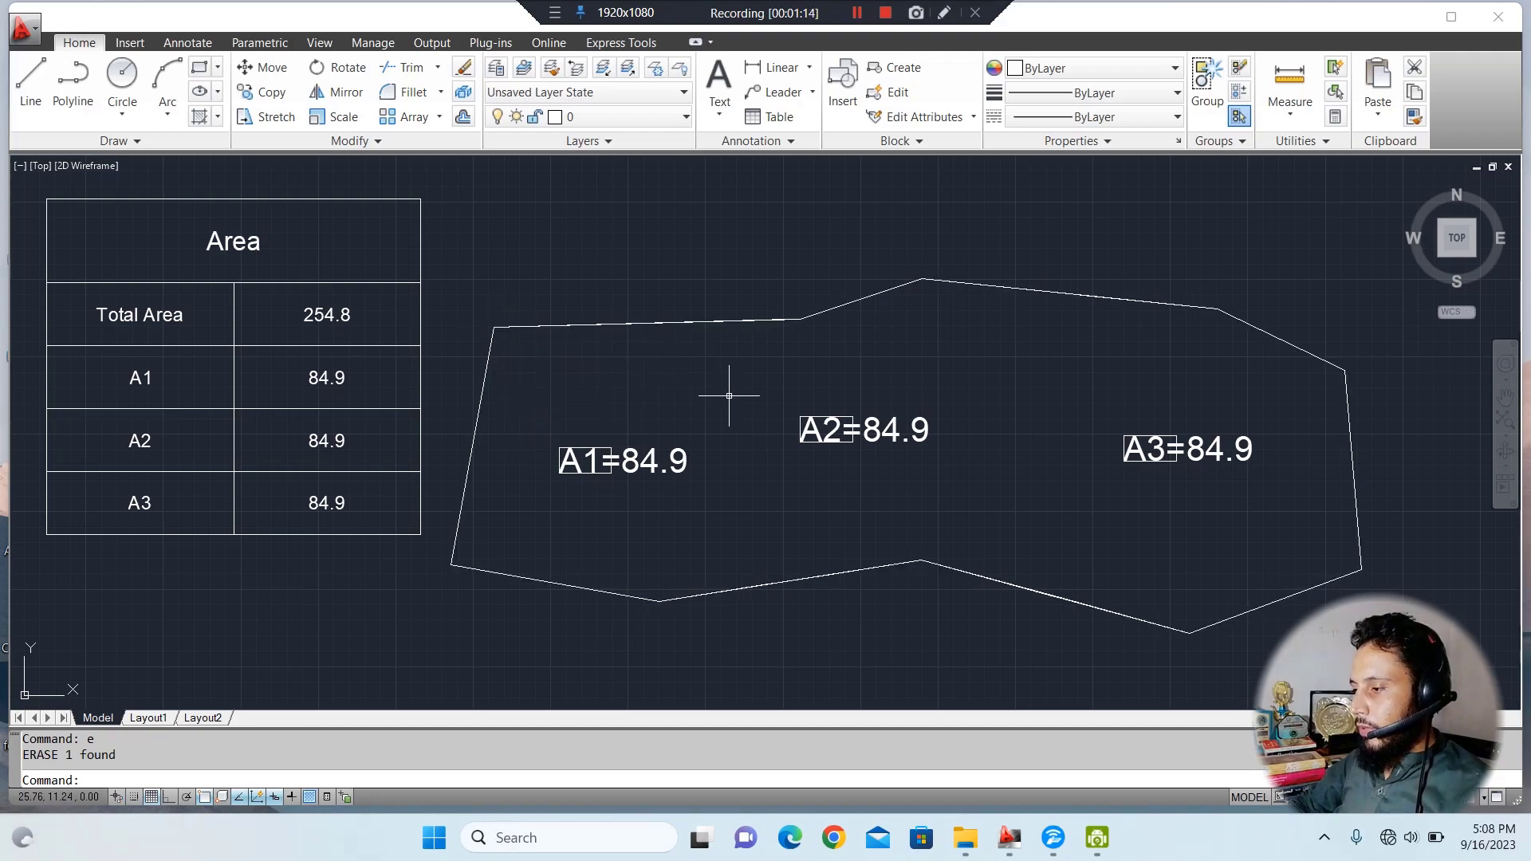
Create closed boundary polylines with BO by picking two points inside the polygon.
text(BO)
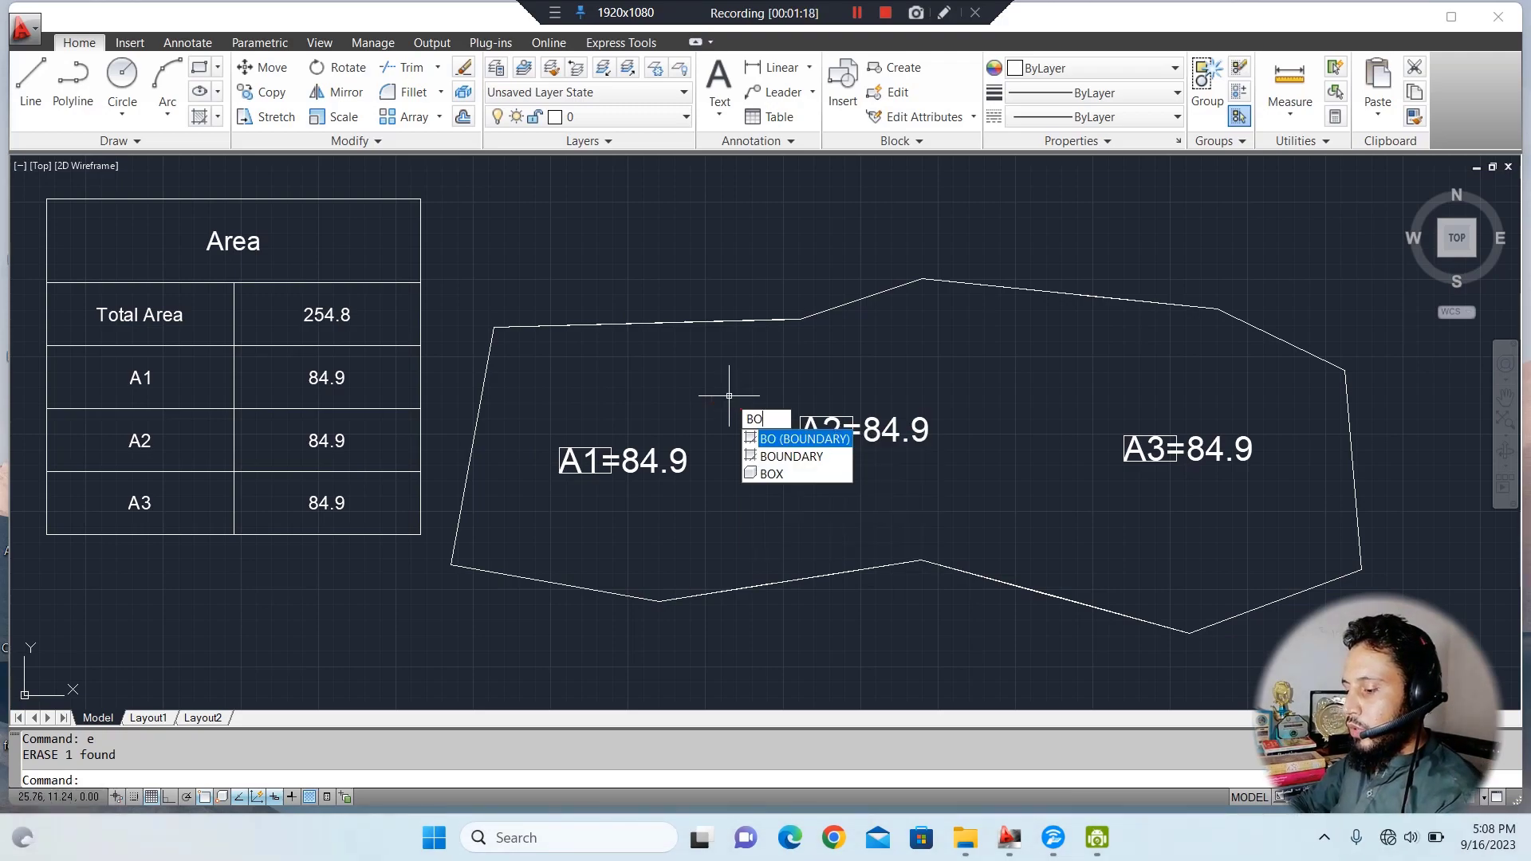
key(space)
click(629, 314)
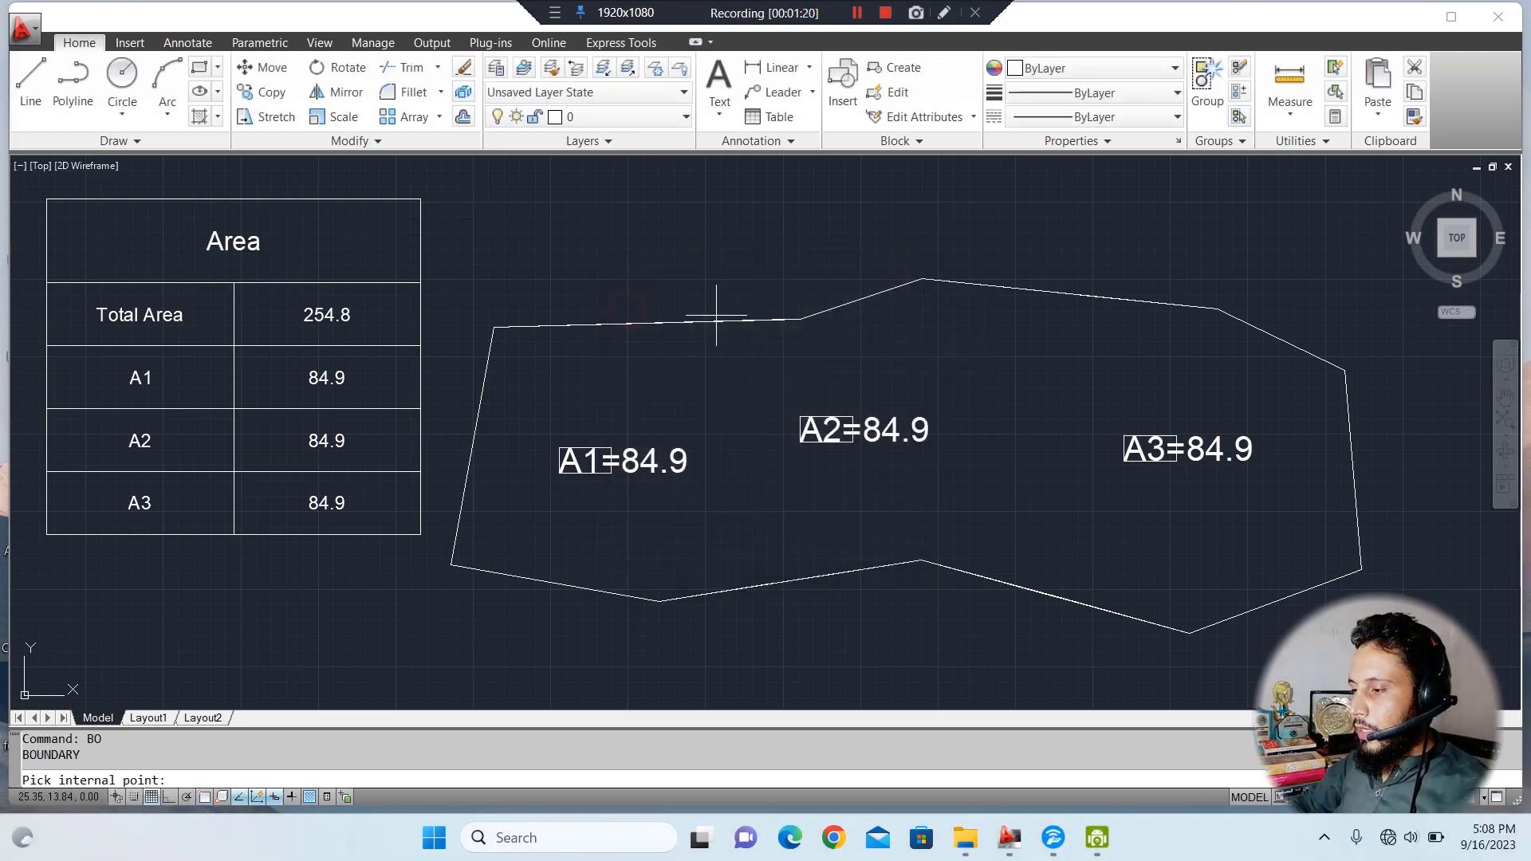
click(991, 355)
key(space)
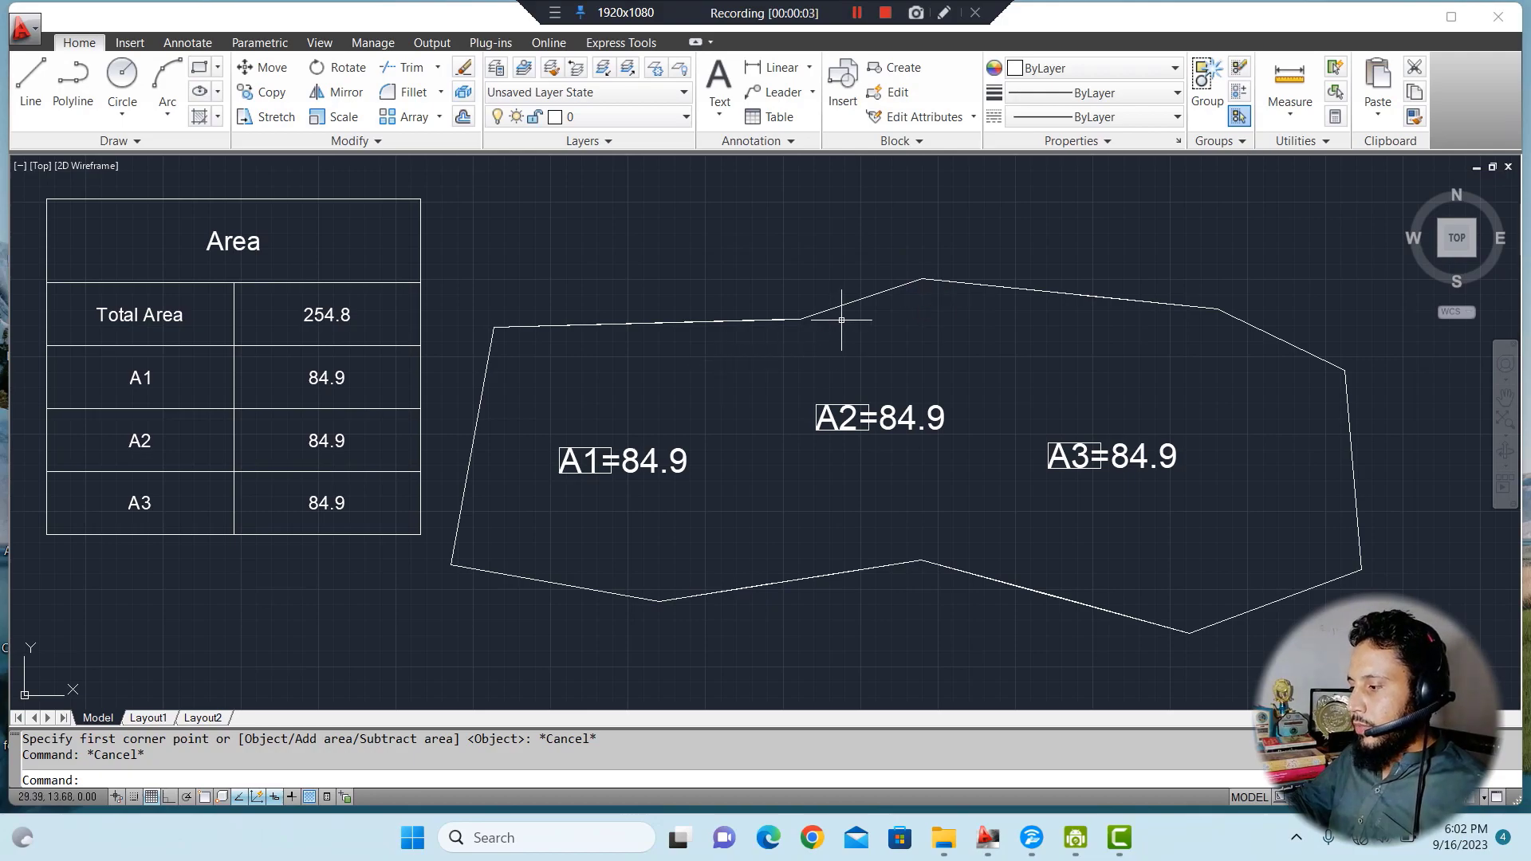
Measure the polygon outline with AA's Object option: area 254.81, perimeter 72.70.
text(AA)
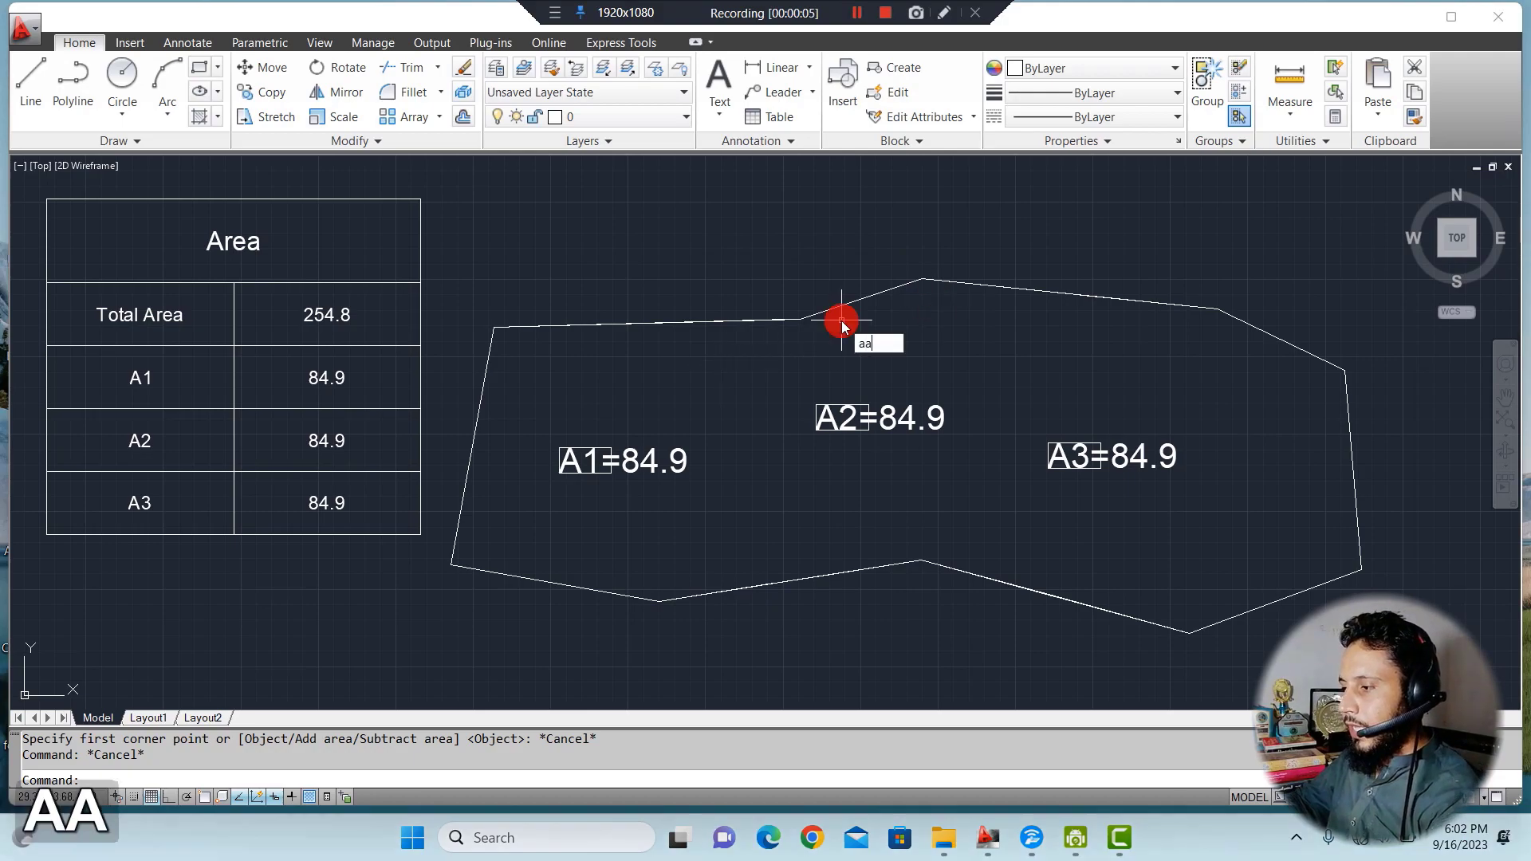
key(space)
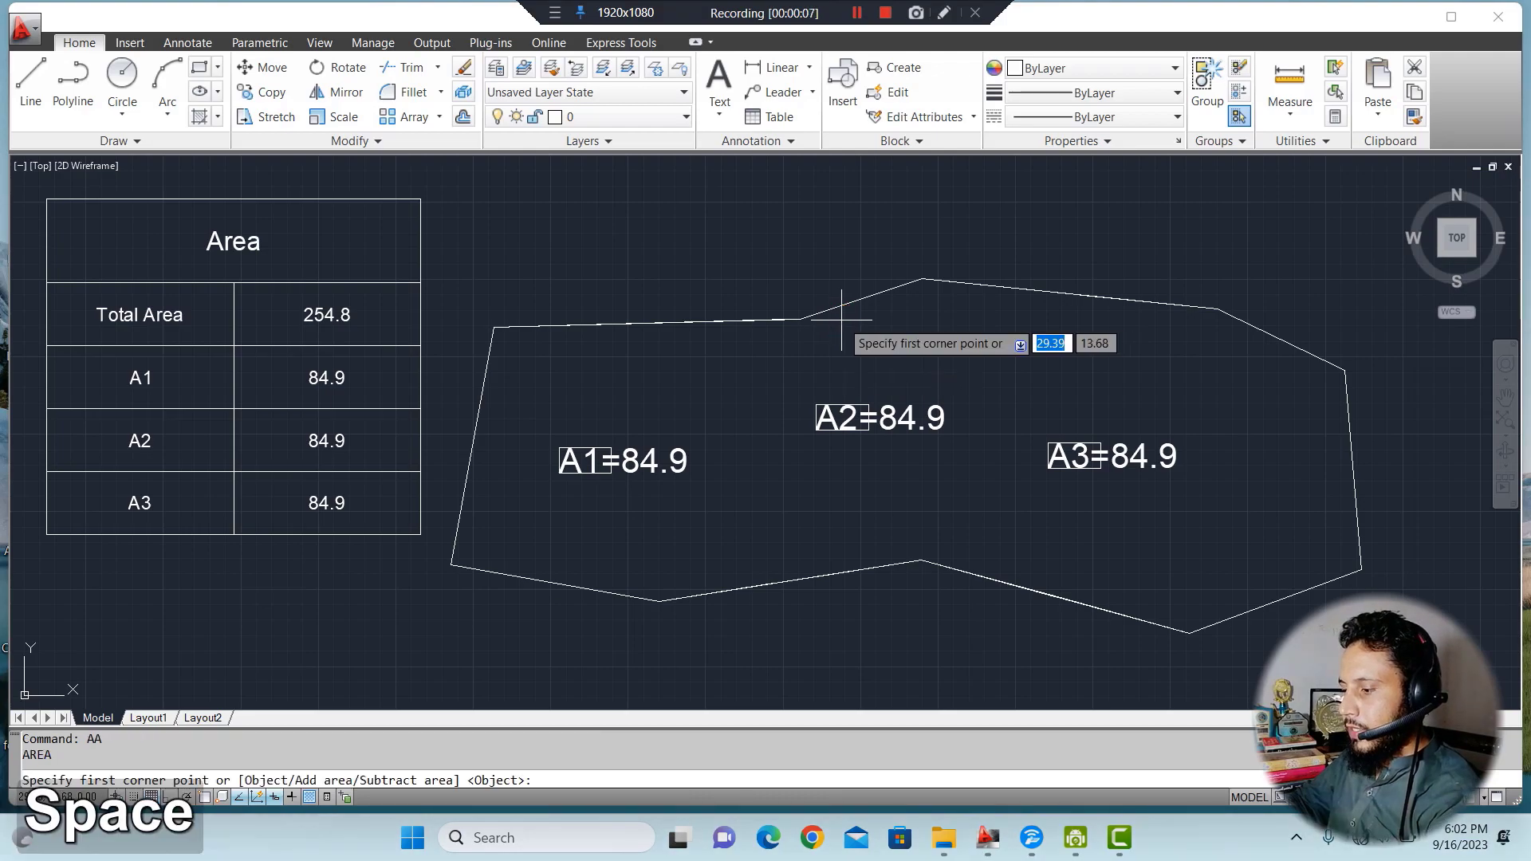
text(o)
key(space)
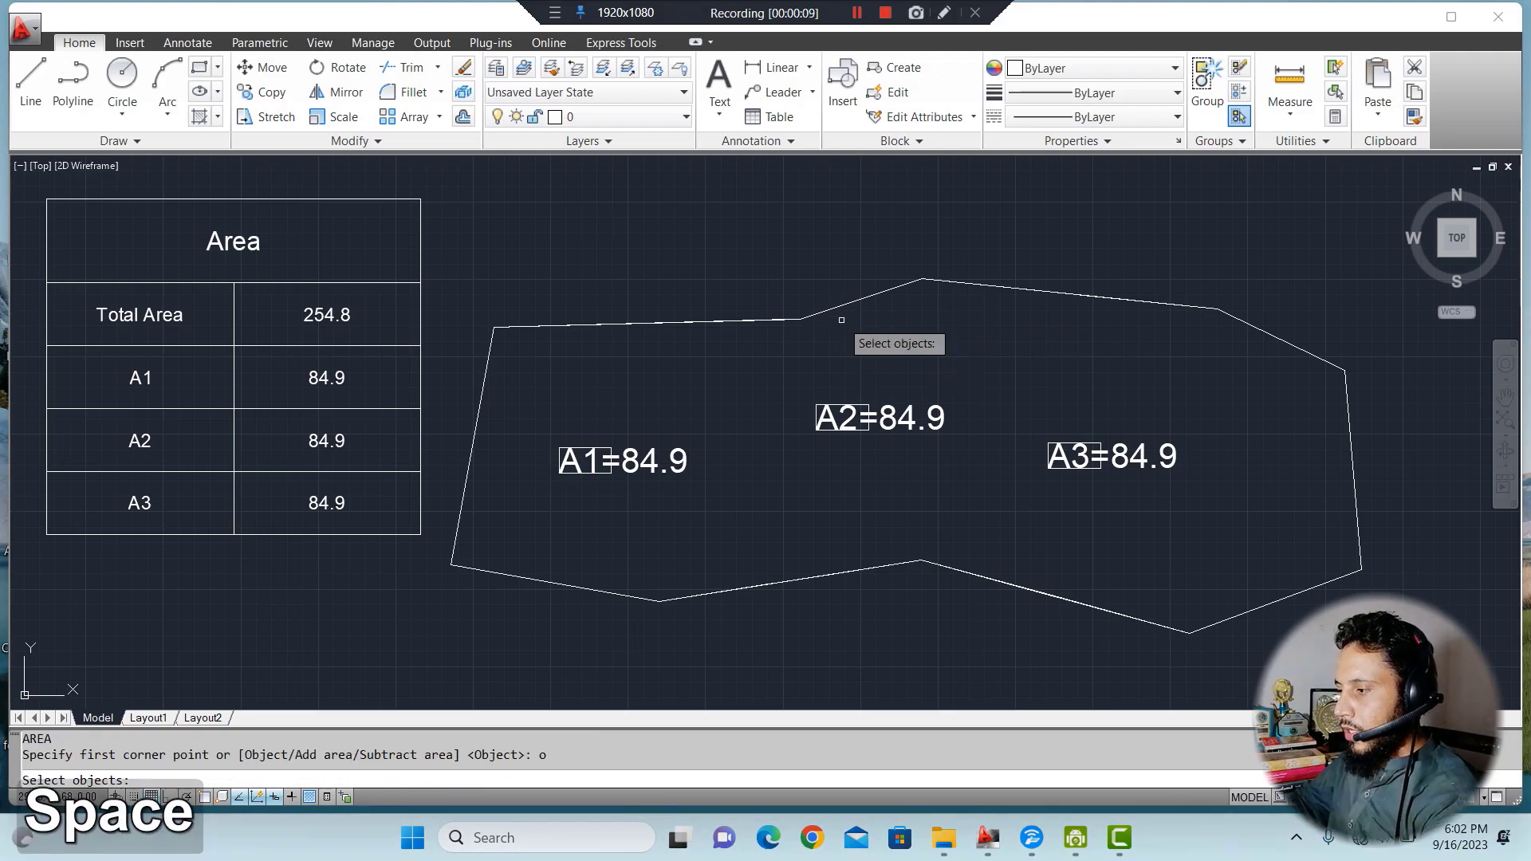
click(834, 308)
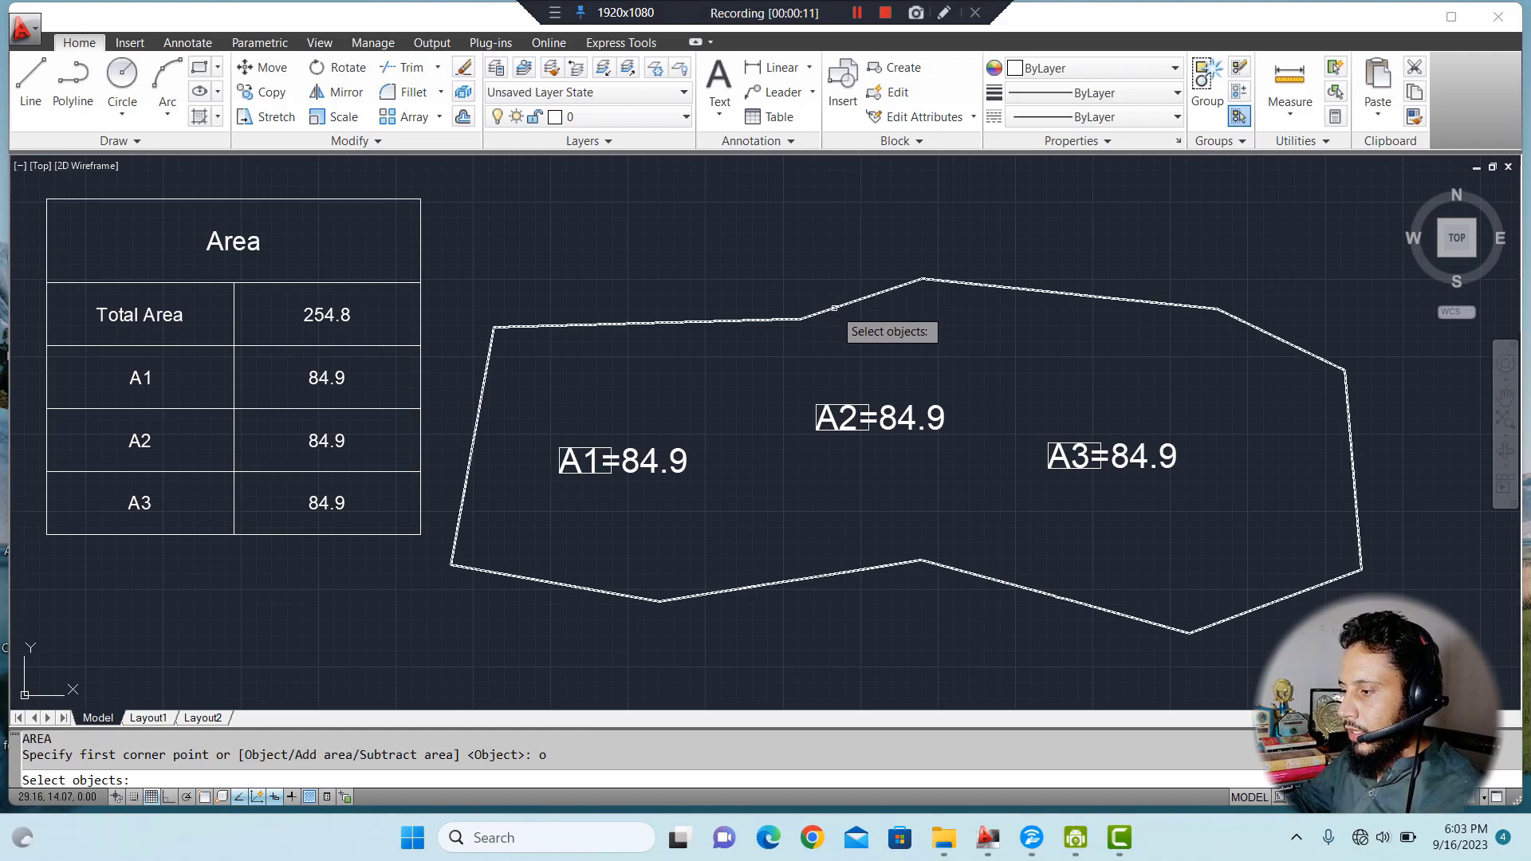
key(space)
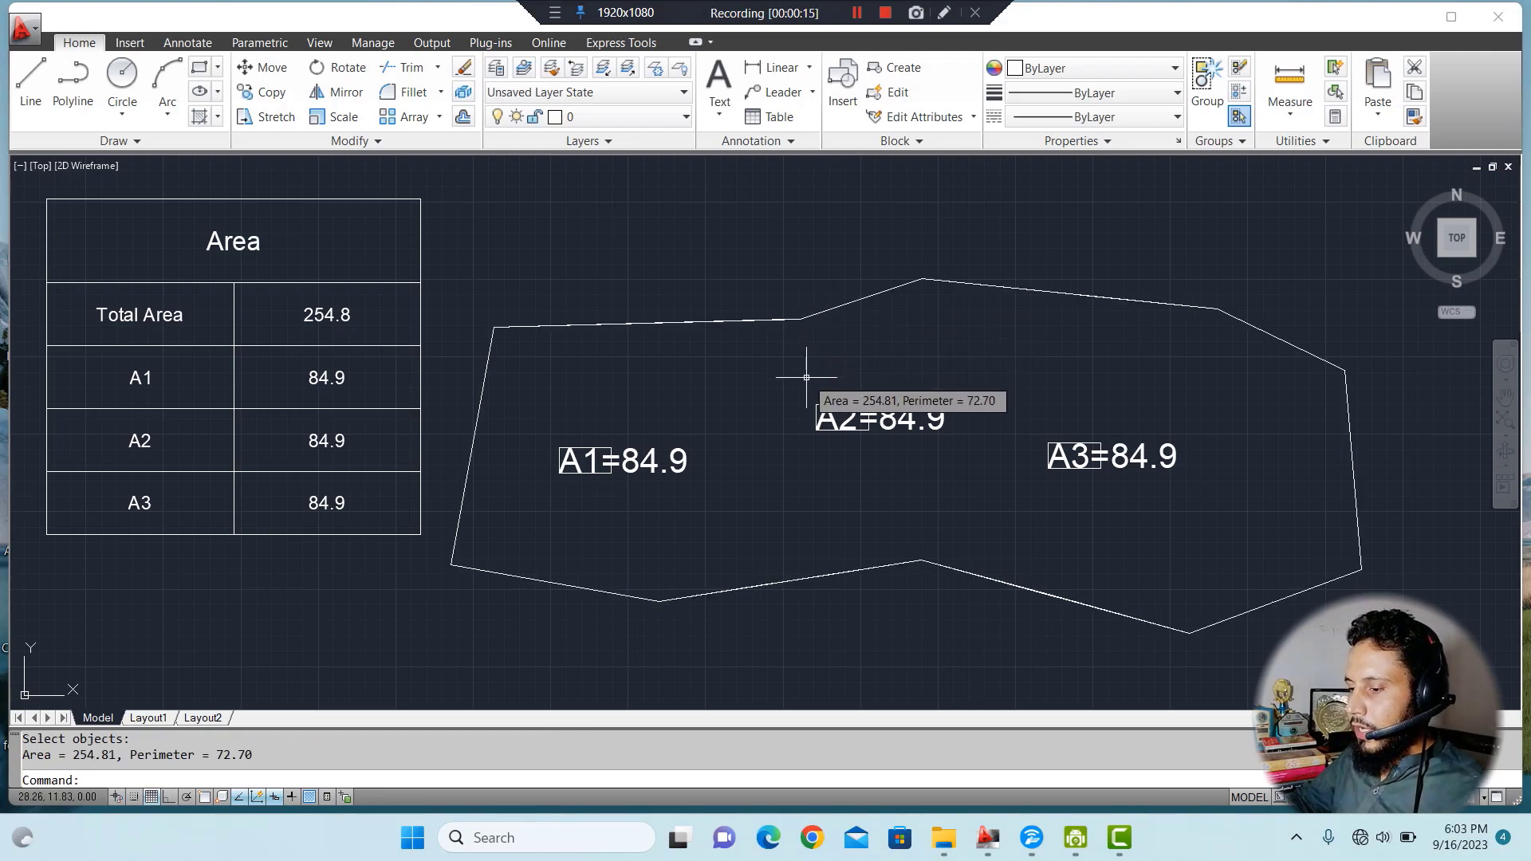
Select the 254.81 area value in the command history to copy it.
click(59, 754)
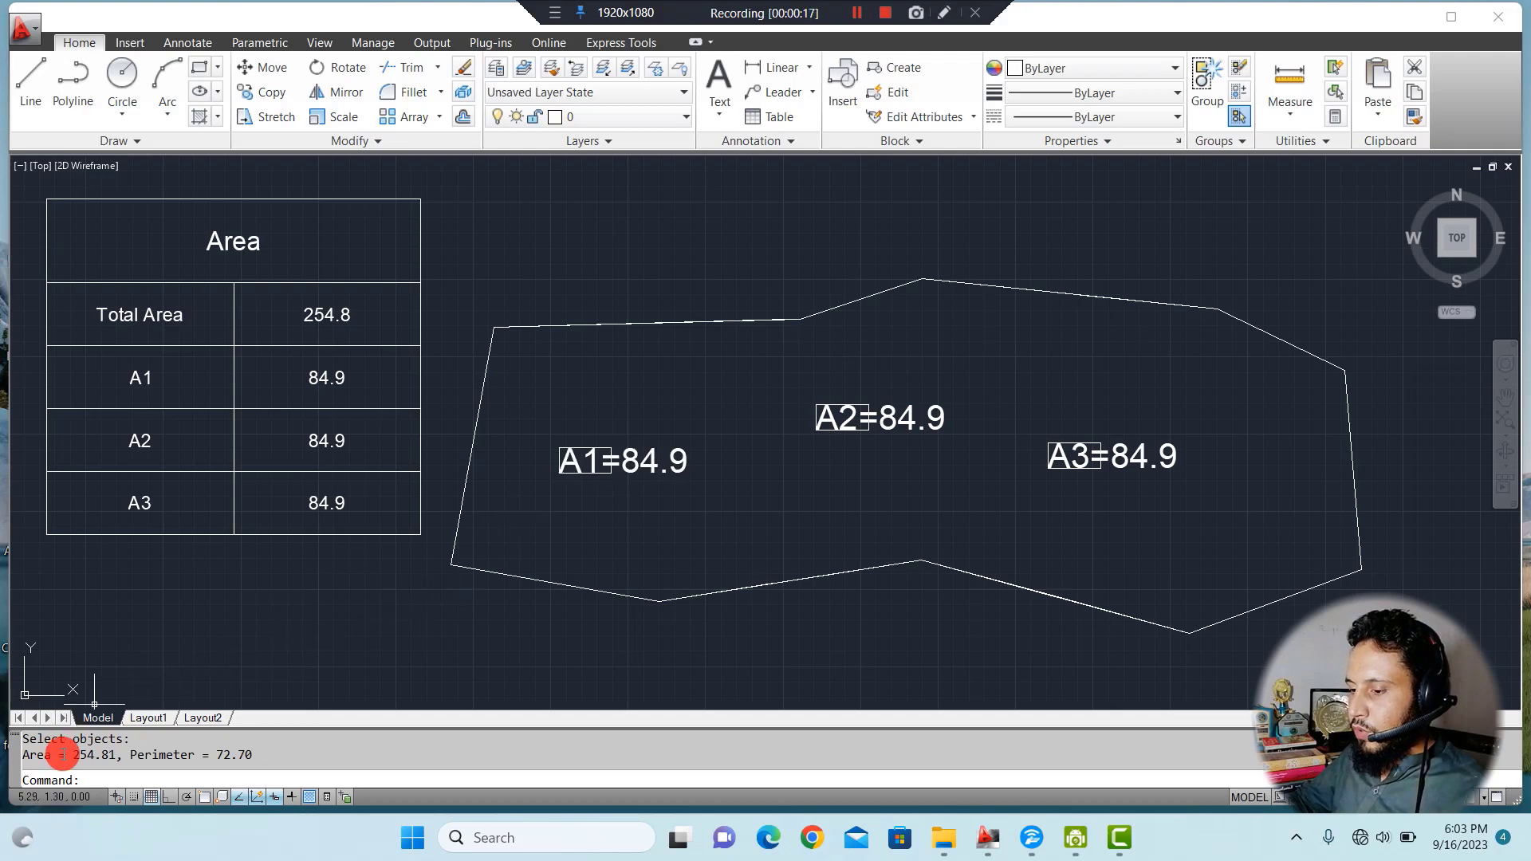
drag(72, 755, 114, 757)
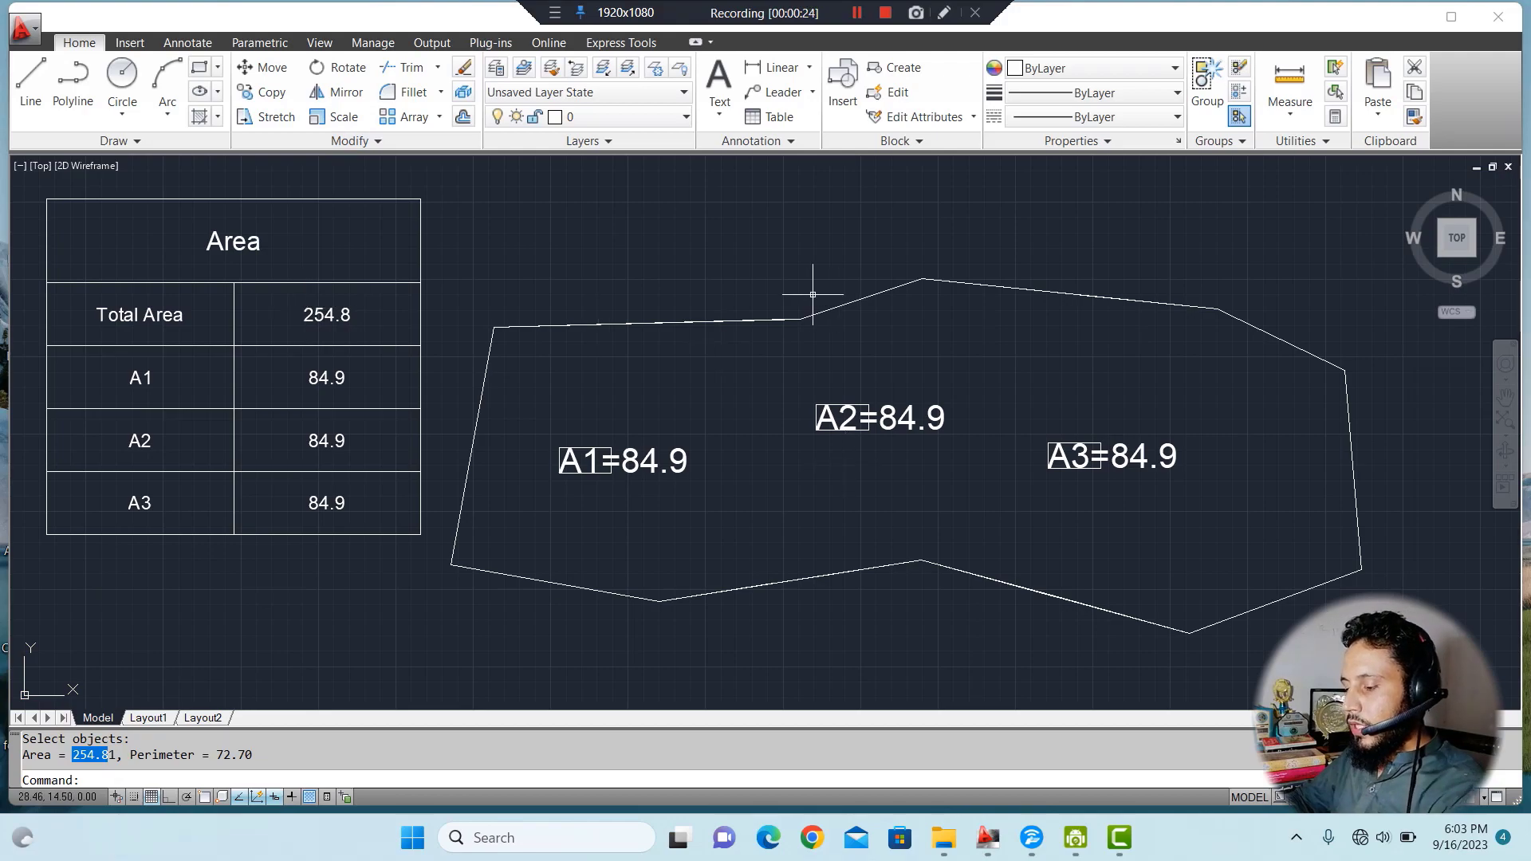
key(ctrl)
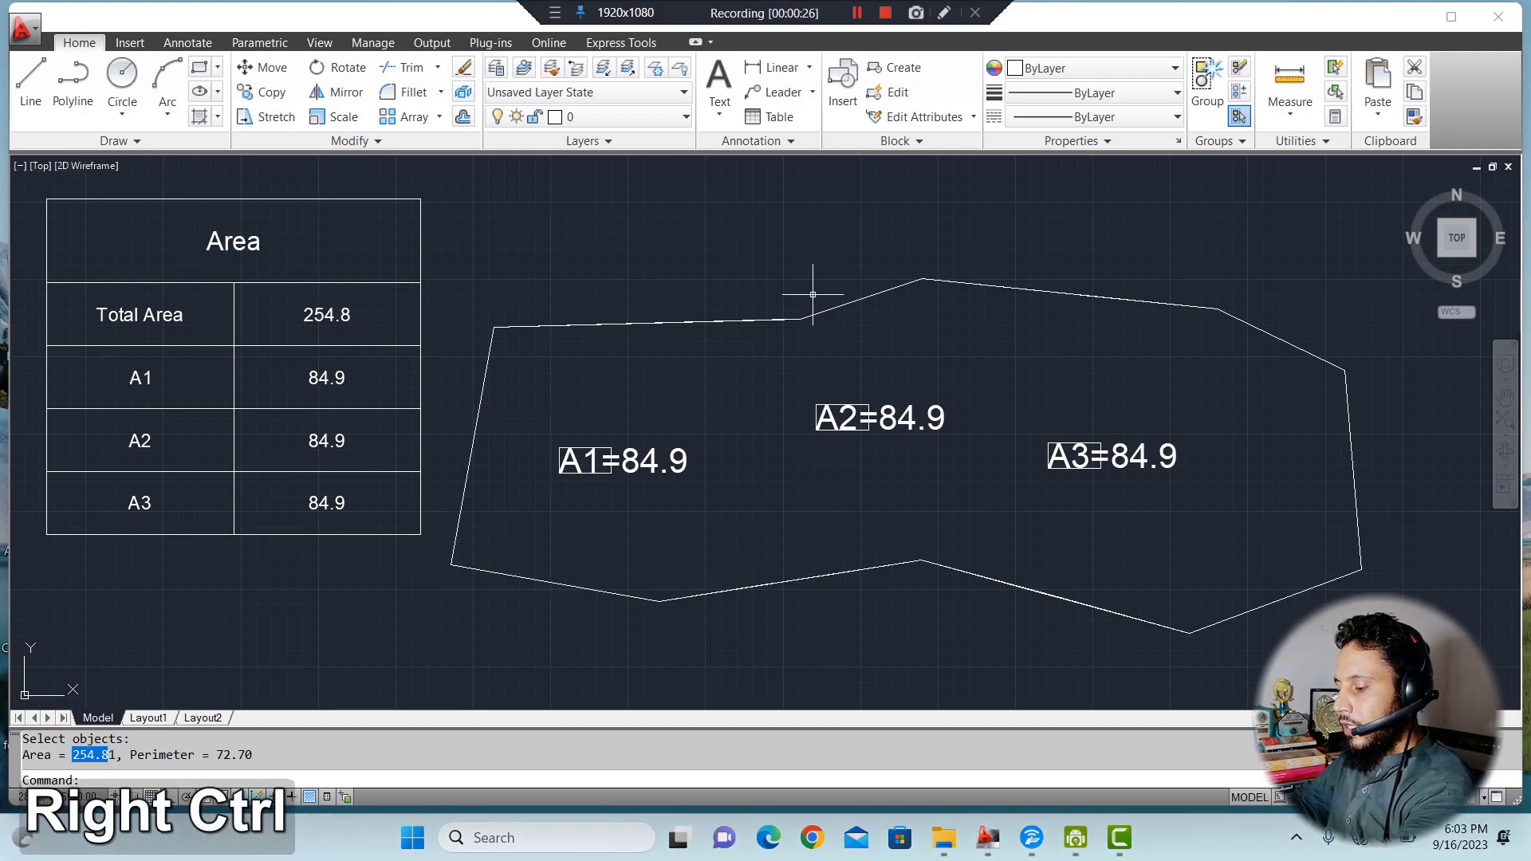
key(ctrl+8)
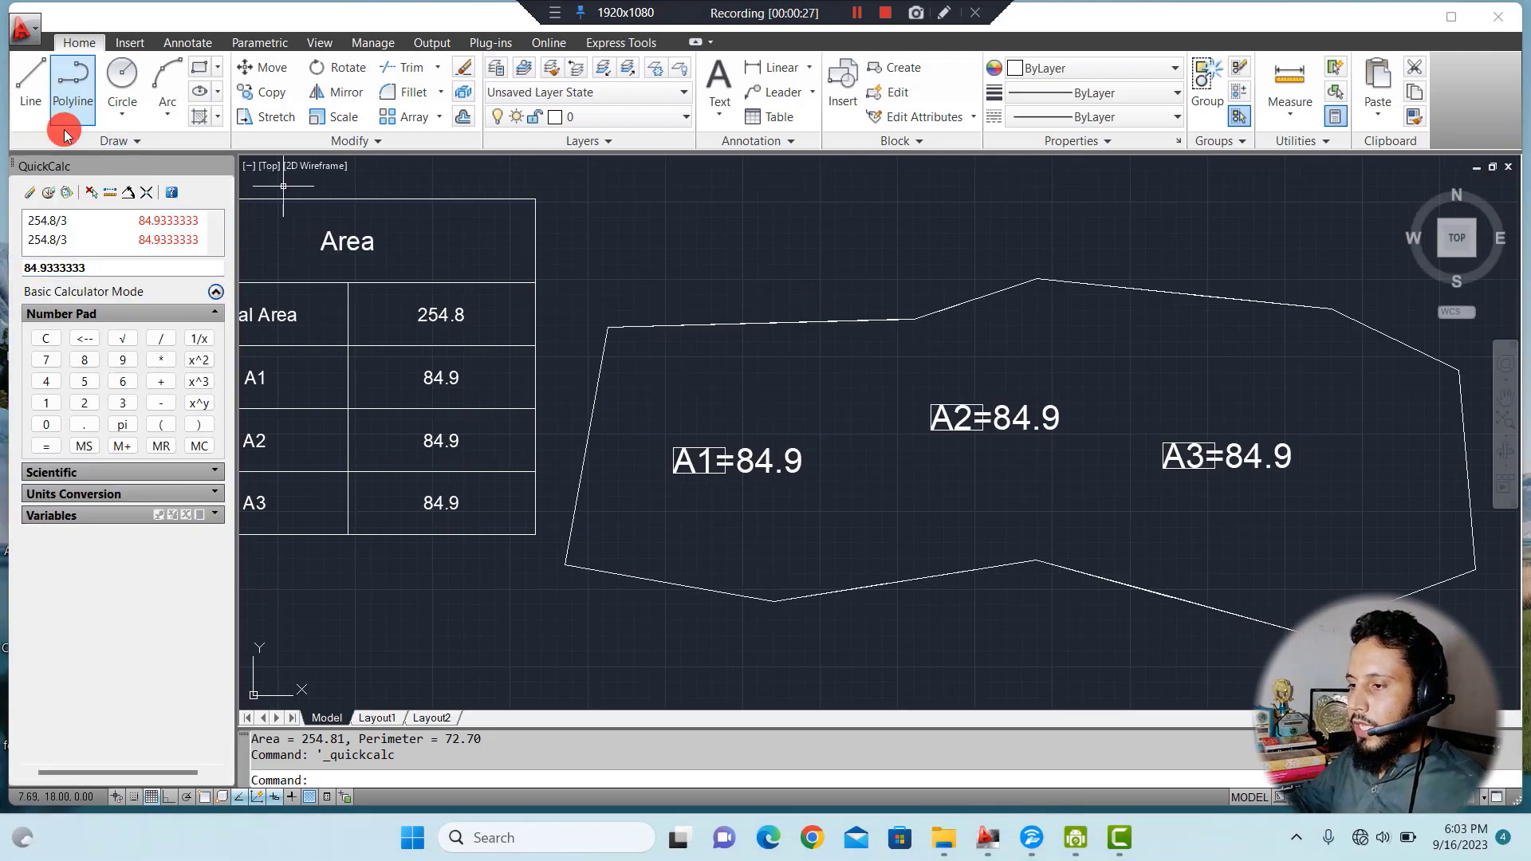
mouse_move(103, 165)
mouse_down()
mouse_move(365, 164)
mouse_move(934, 250)
mouse_move(991, 221)
mouse_up()
drag(970, 287, 997, 289)
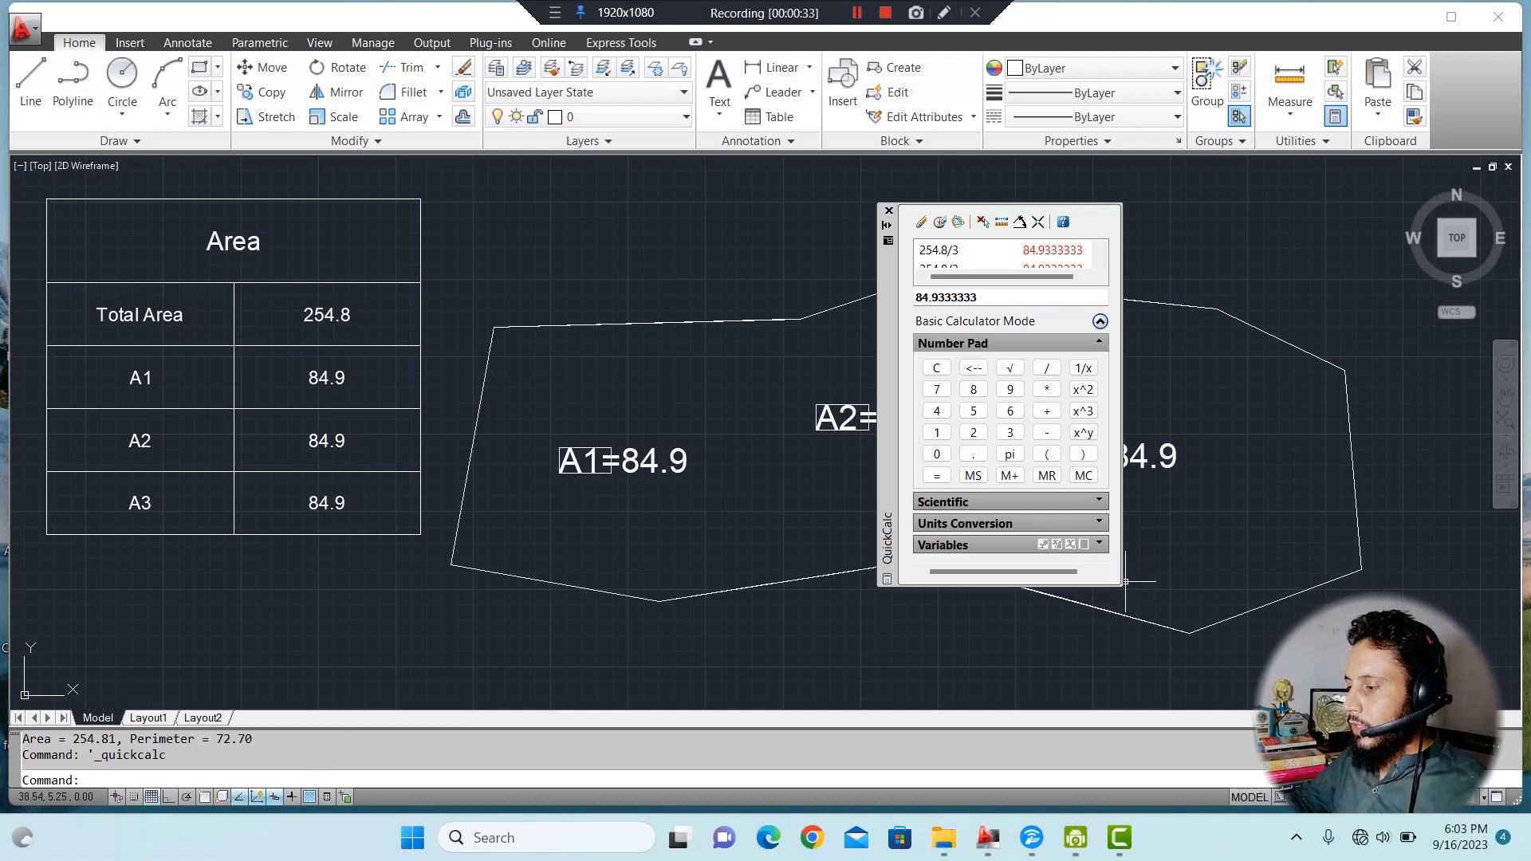
drag(1126, 582, 1172, 682)
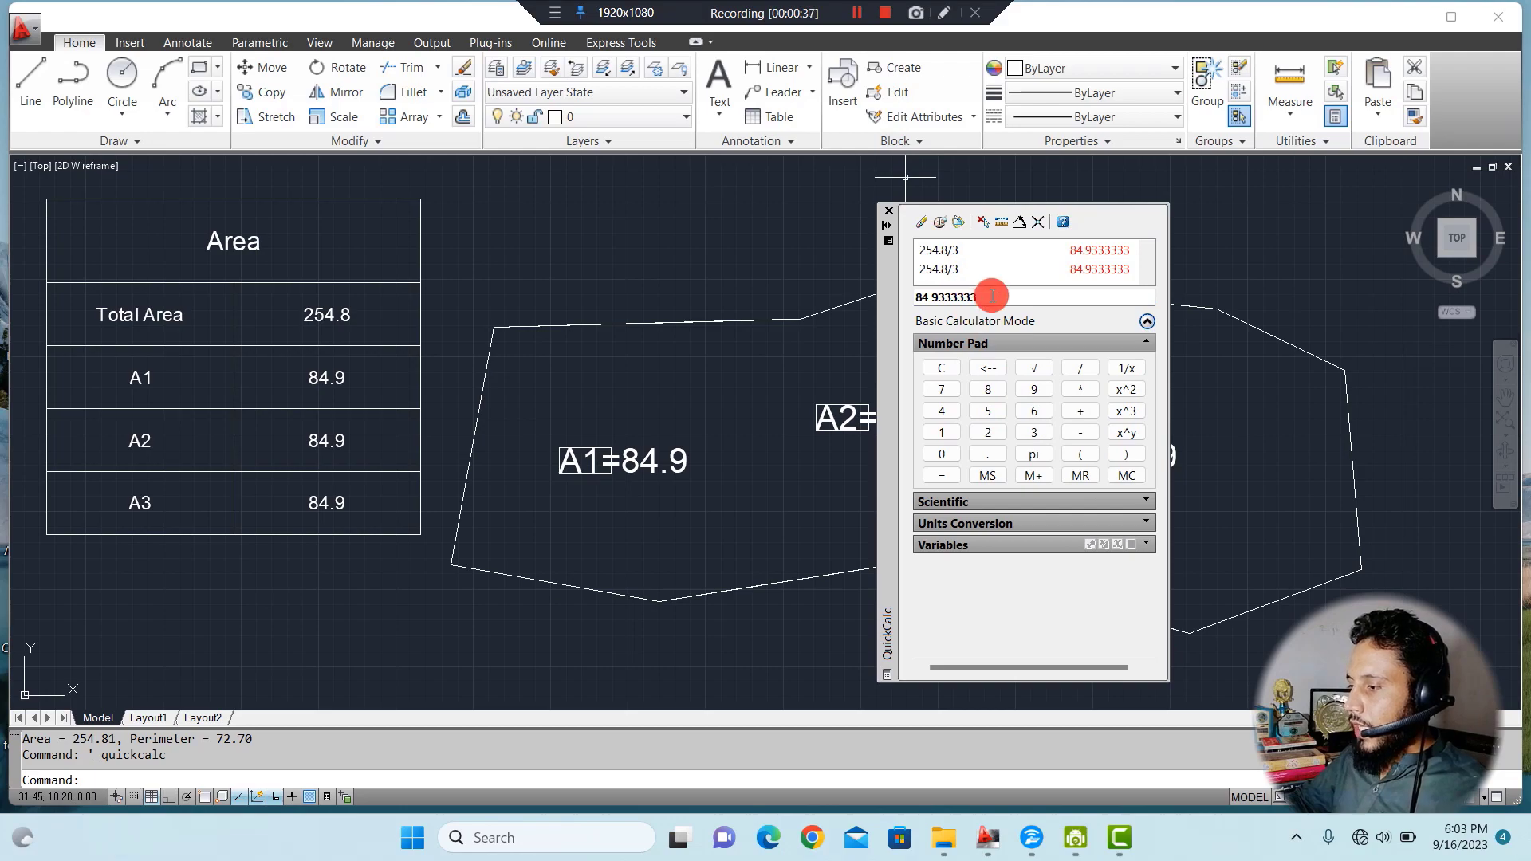
click(991, 432)
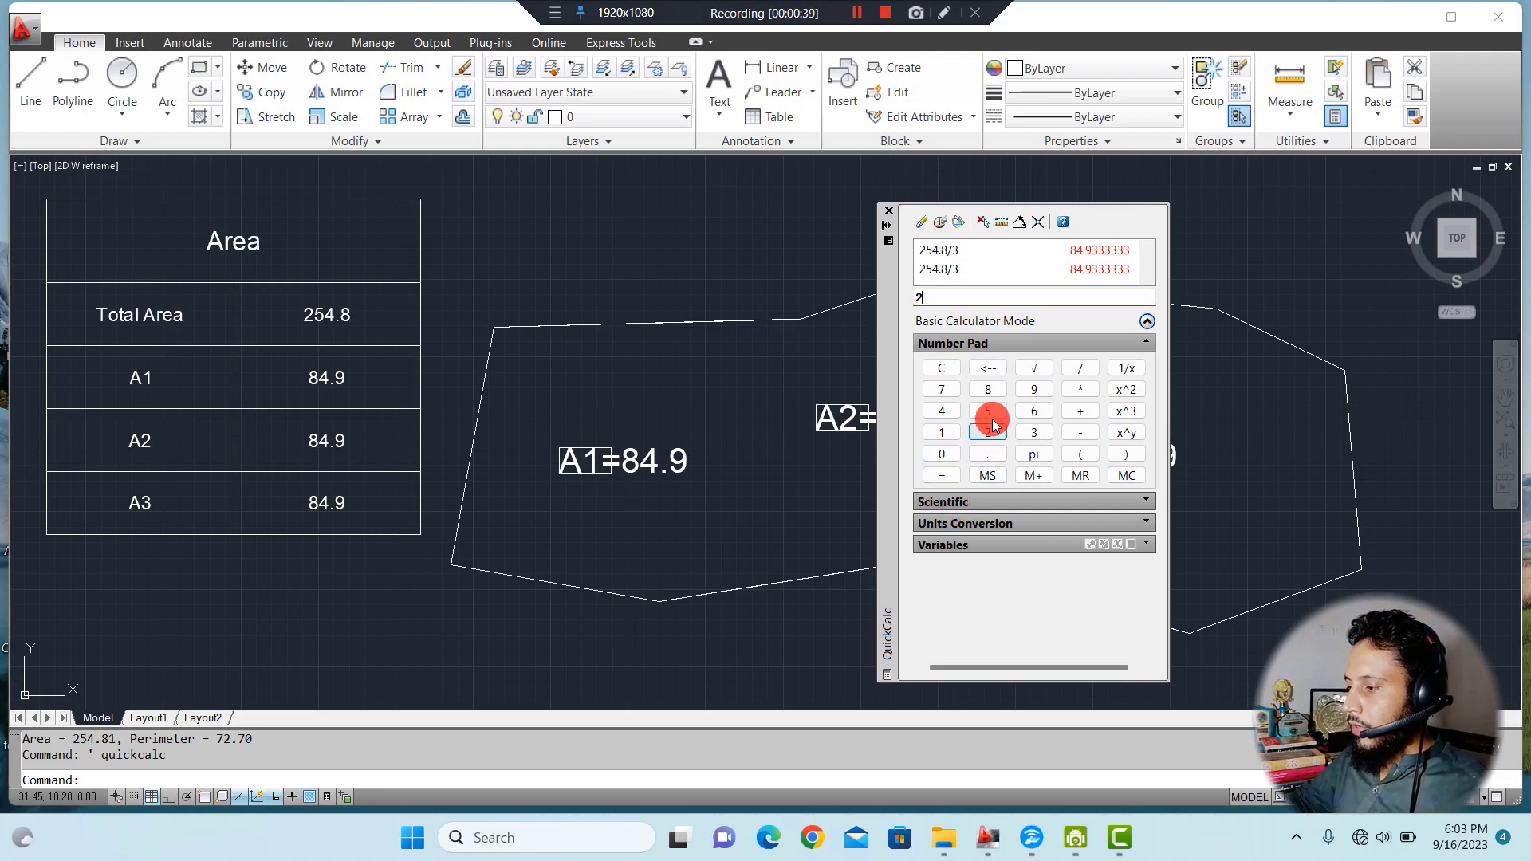
click(989, 412)
click(942, 411)
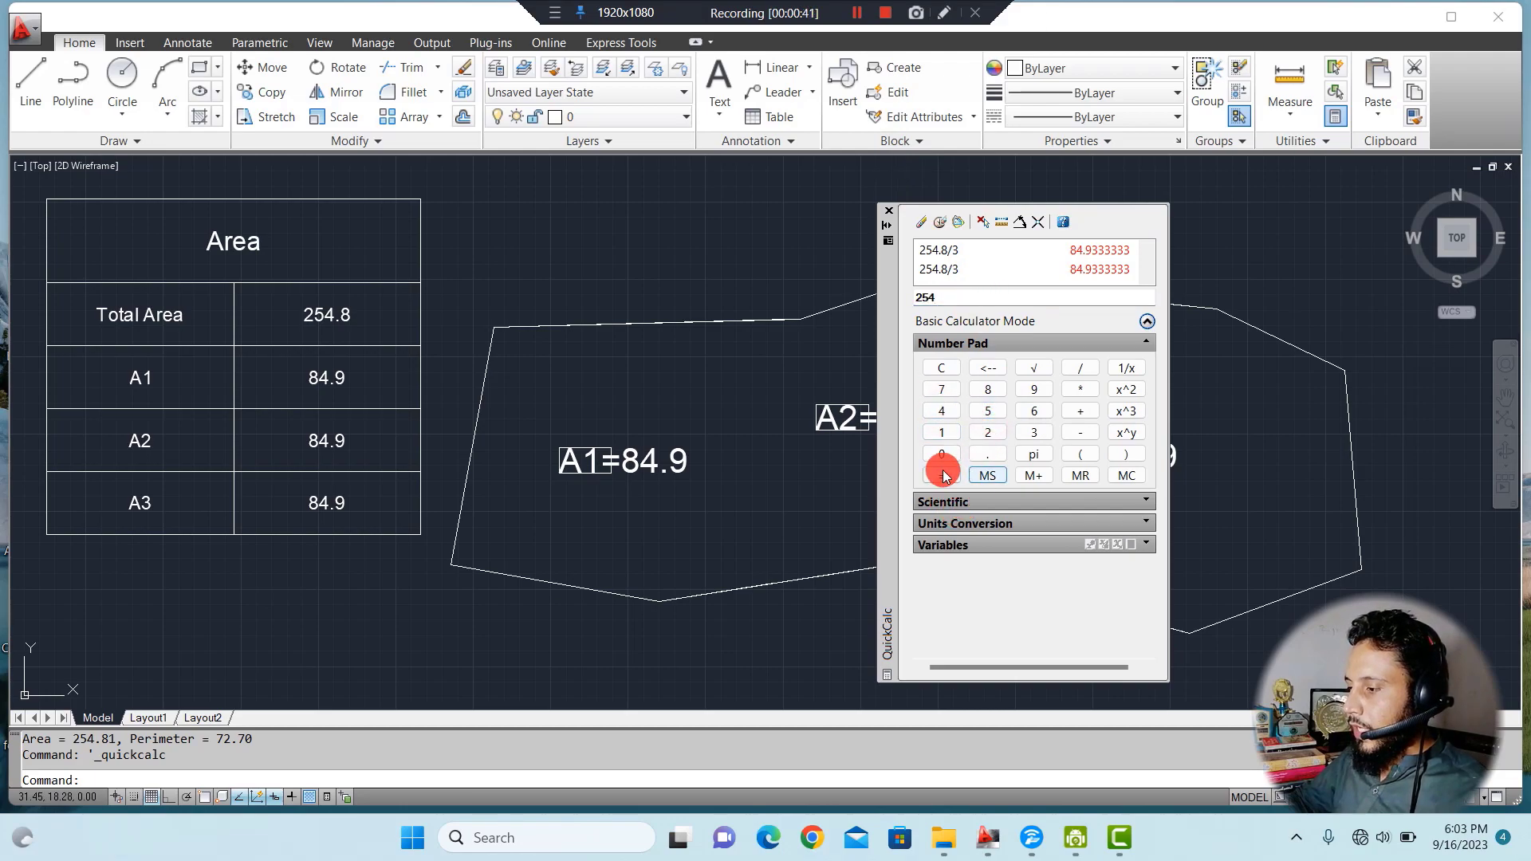
click(986, 453)
click(987, 390)
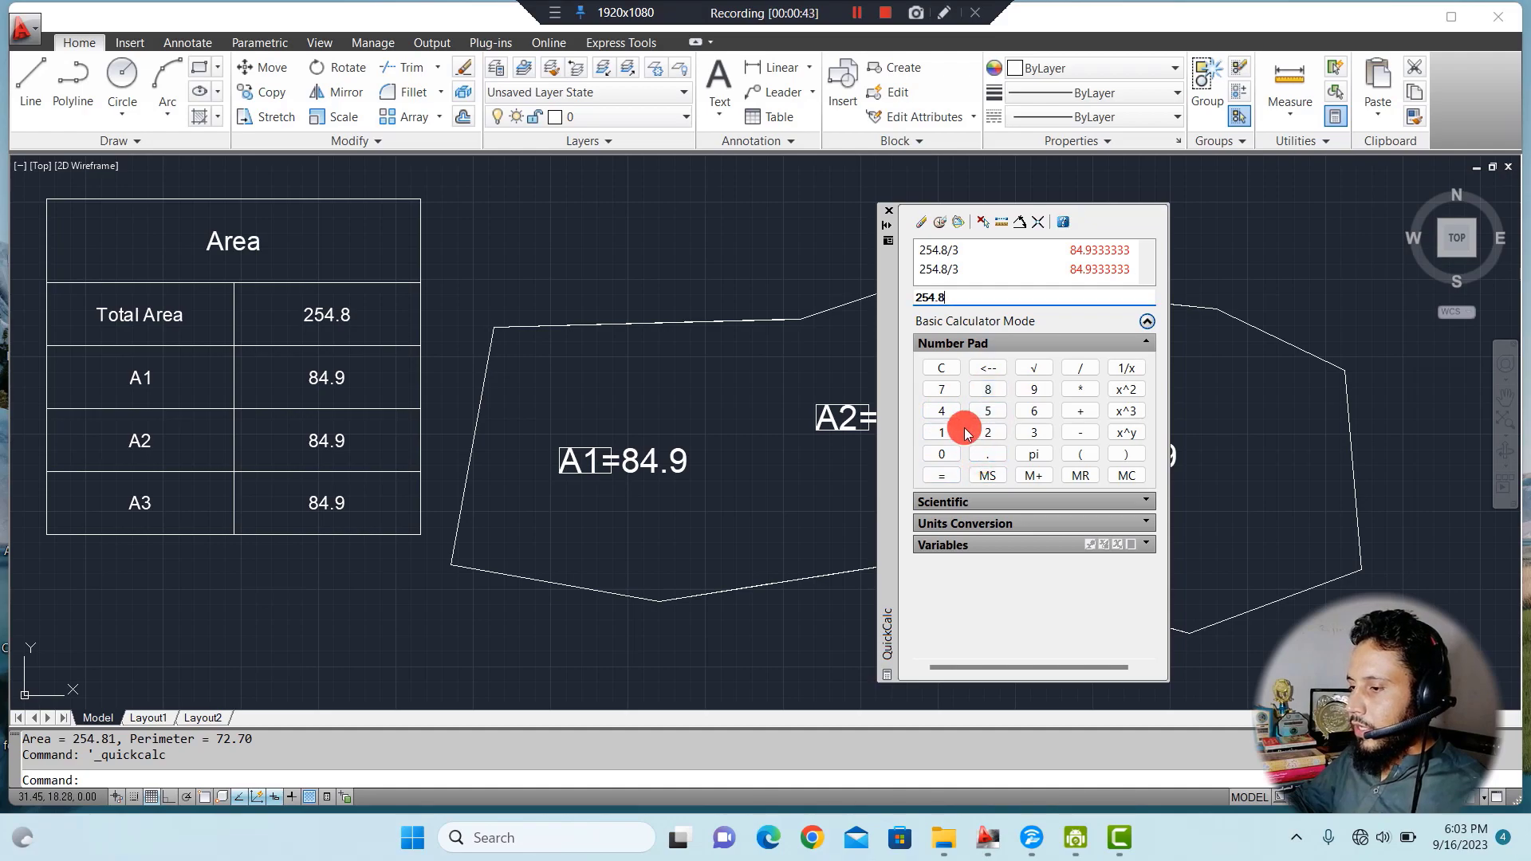
click(1072, 372)
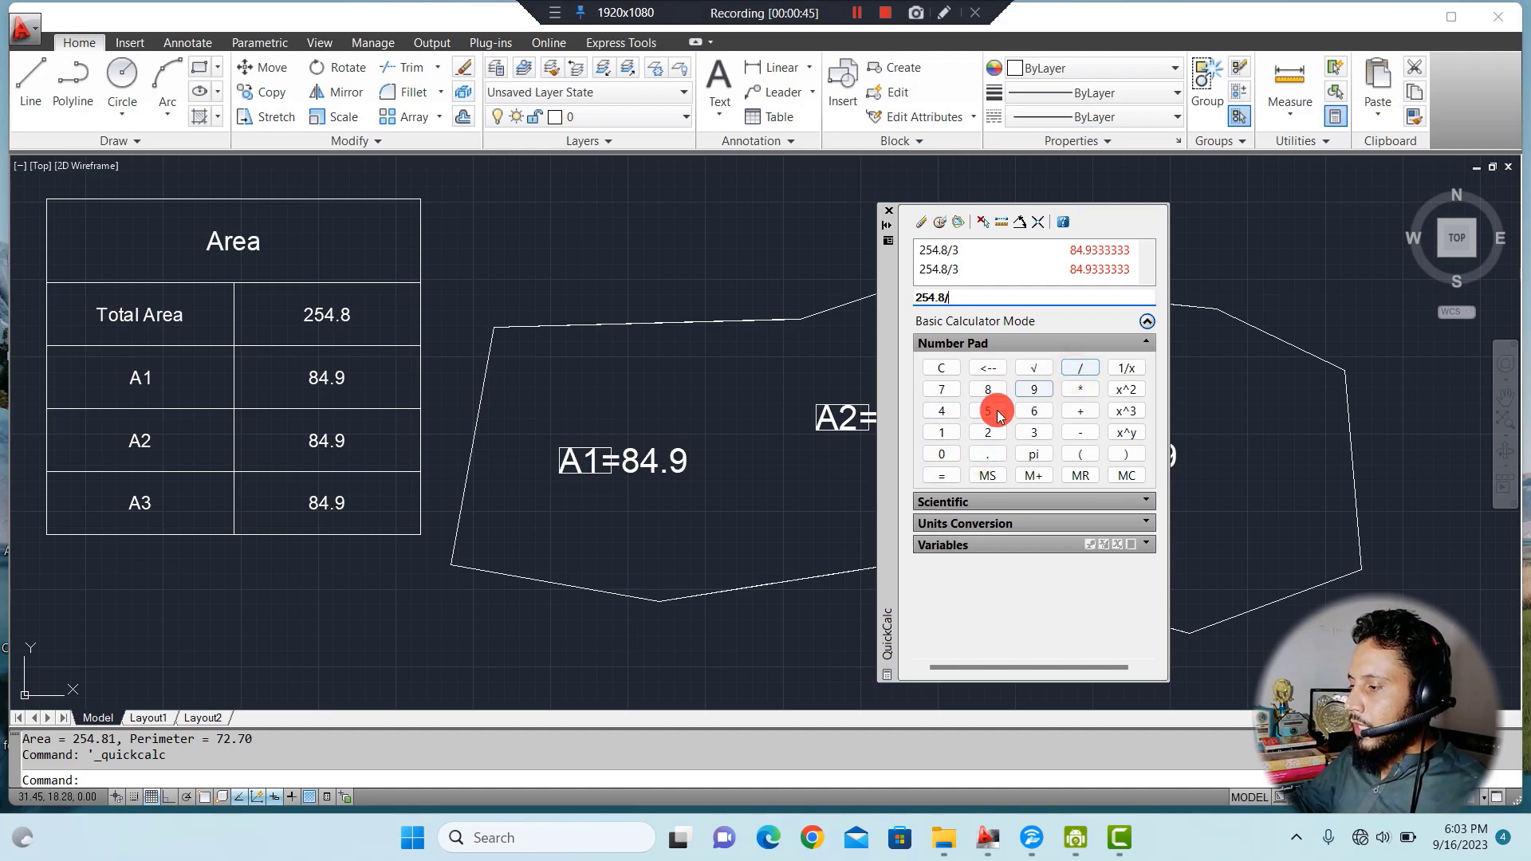
click(1032, 433)
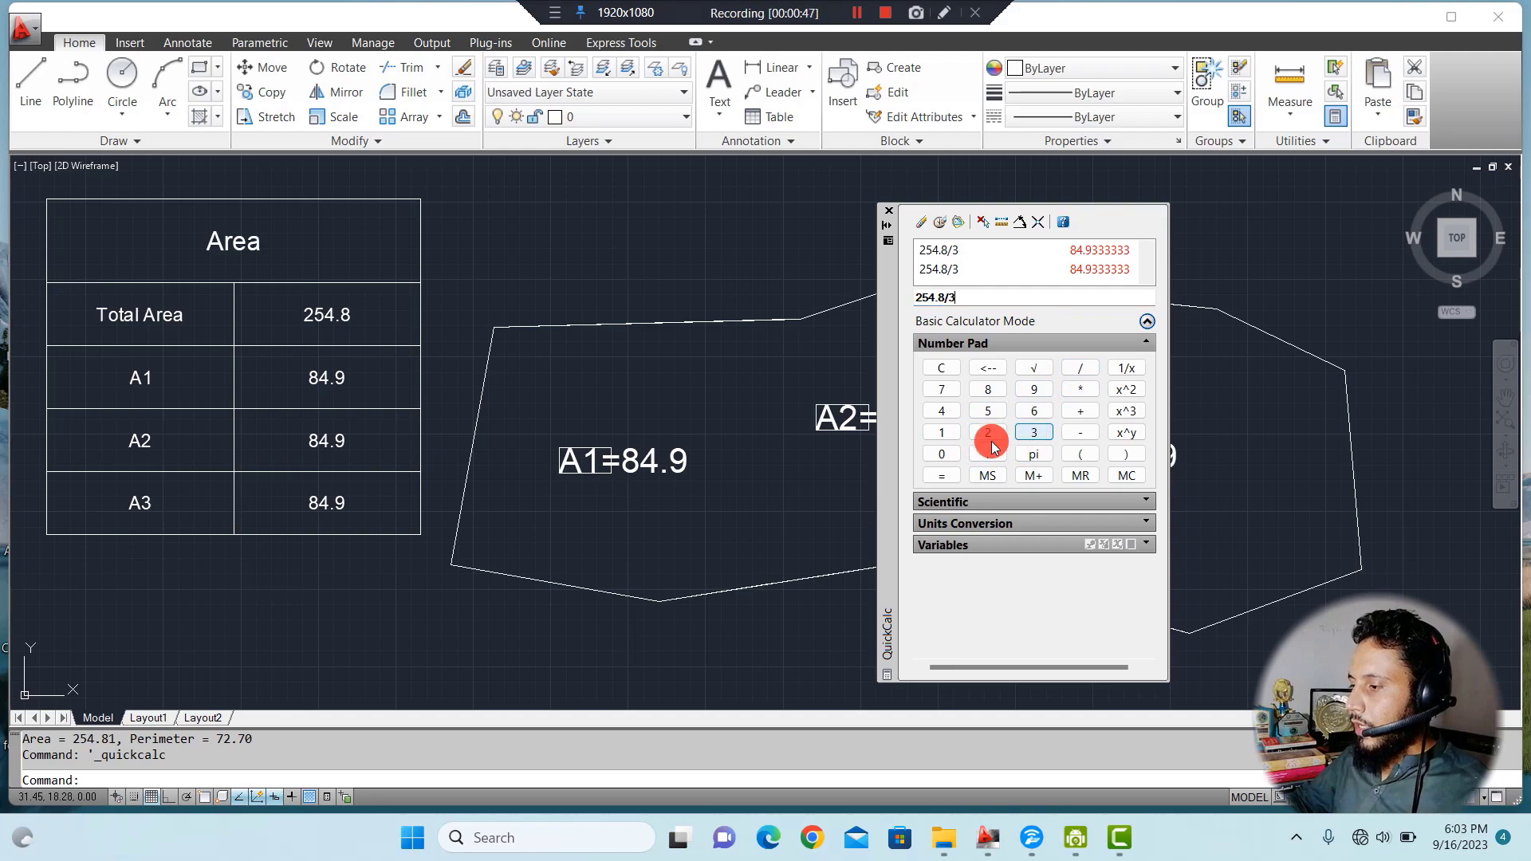
click(943, 476)
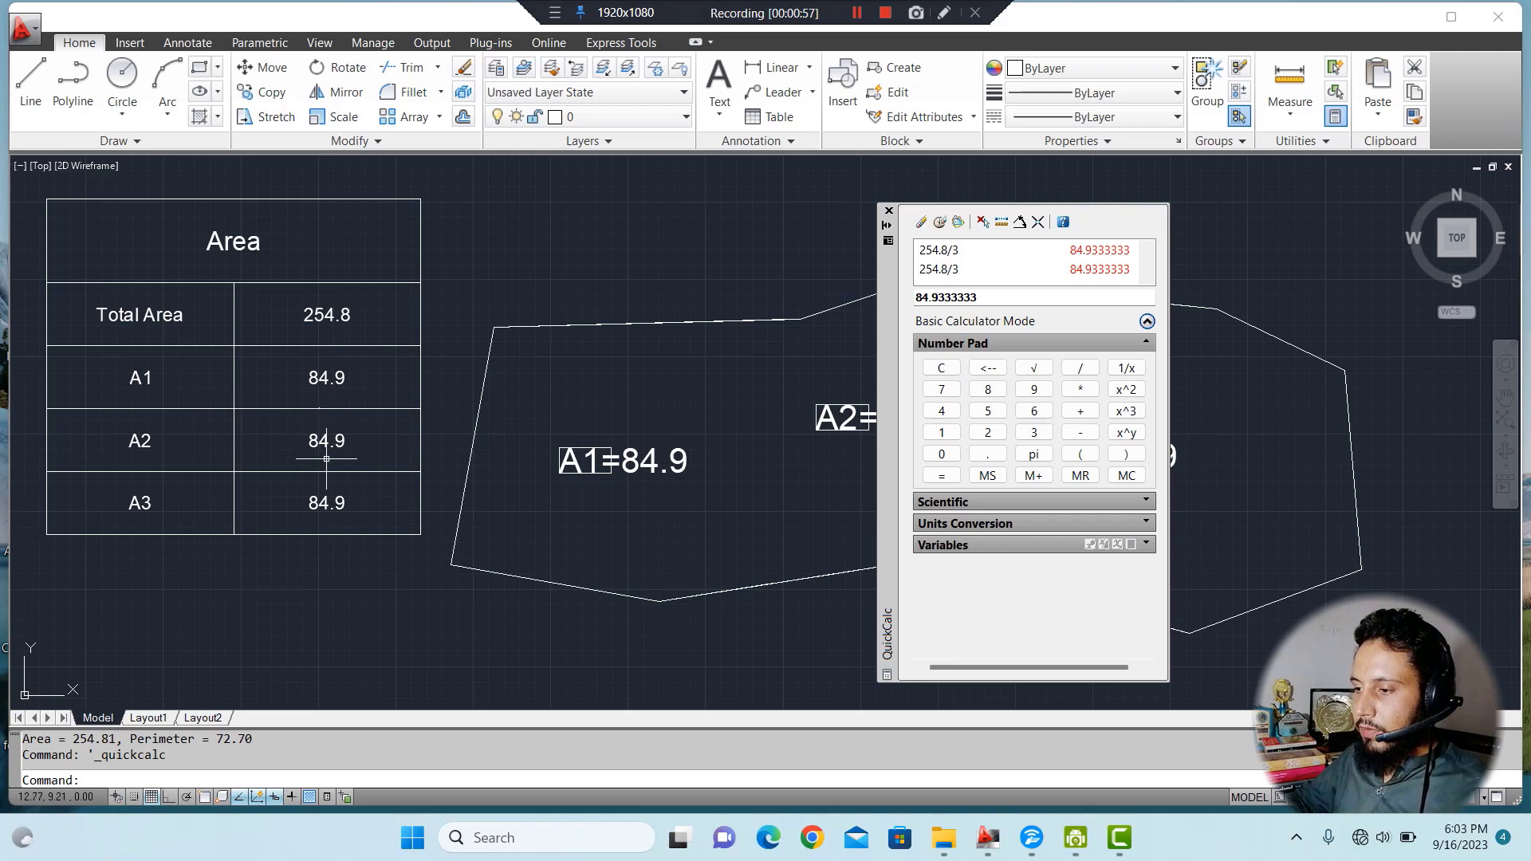
click(890, 213)
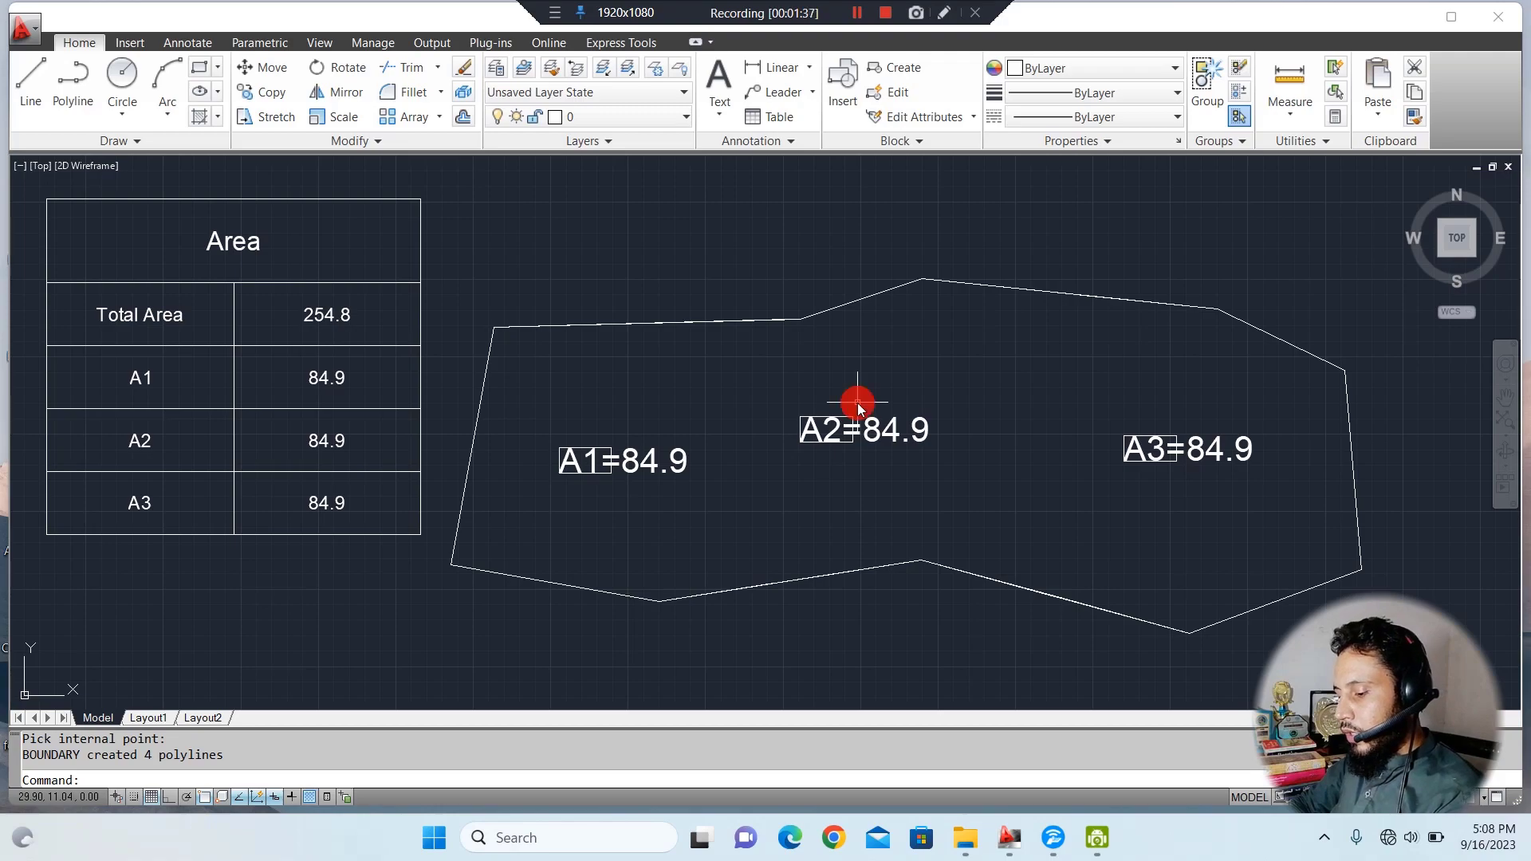
Load CD.VLX from the Blocks and house components folder with APPLOAD, then close the dialog.
text(APPLOAD)
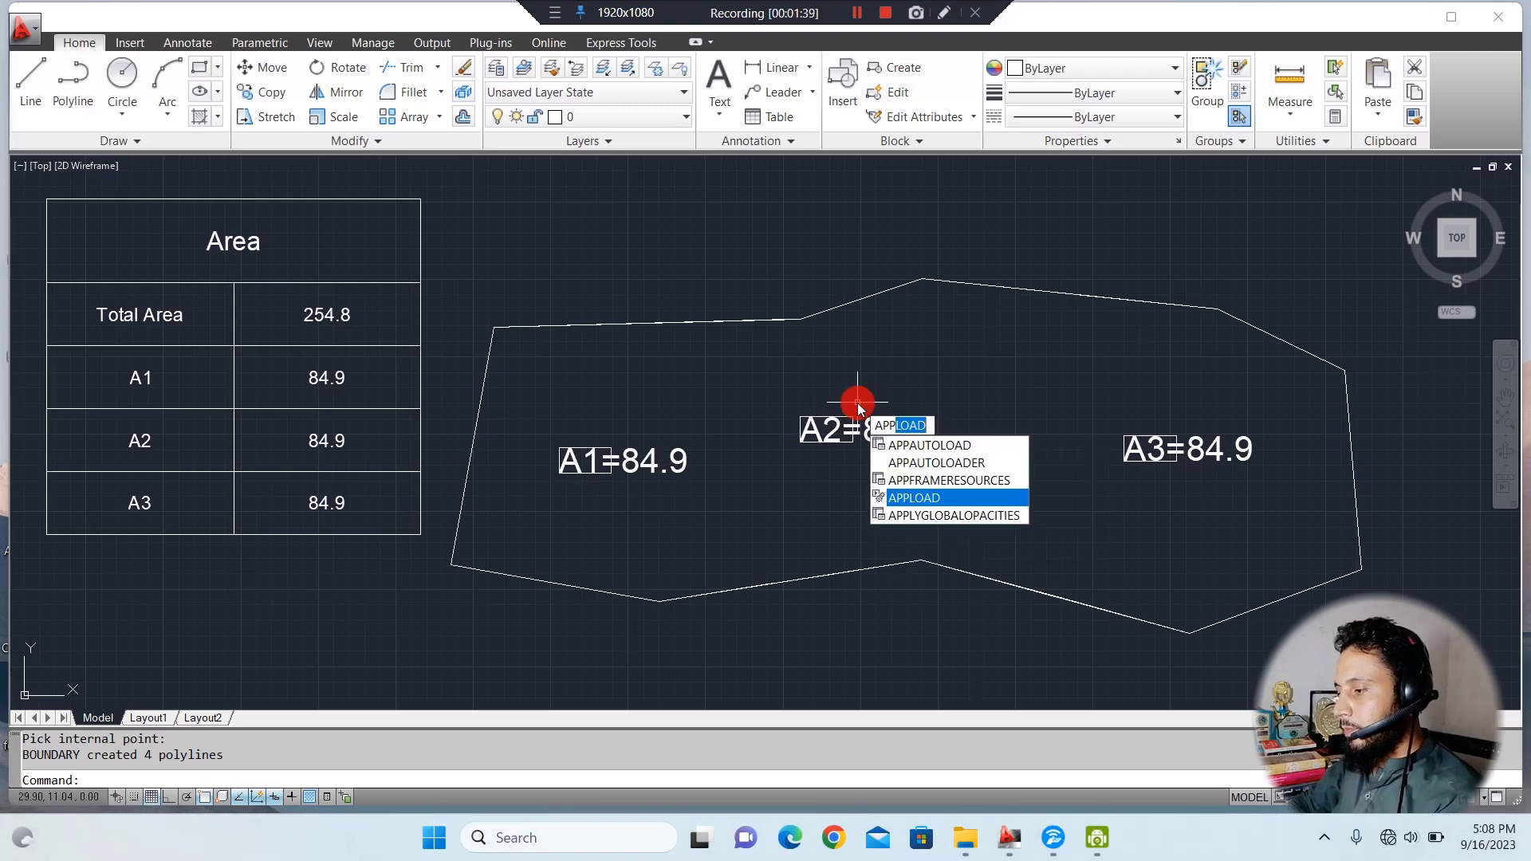
key(space)
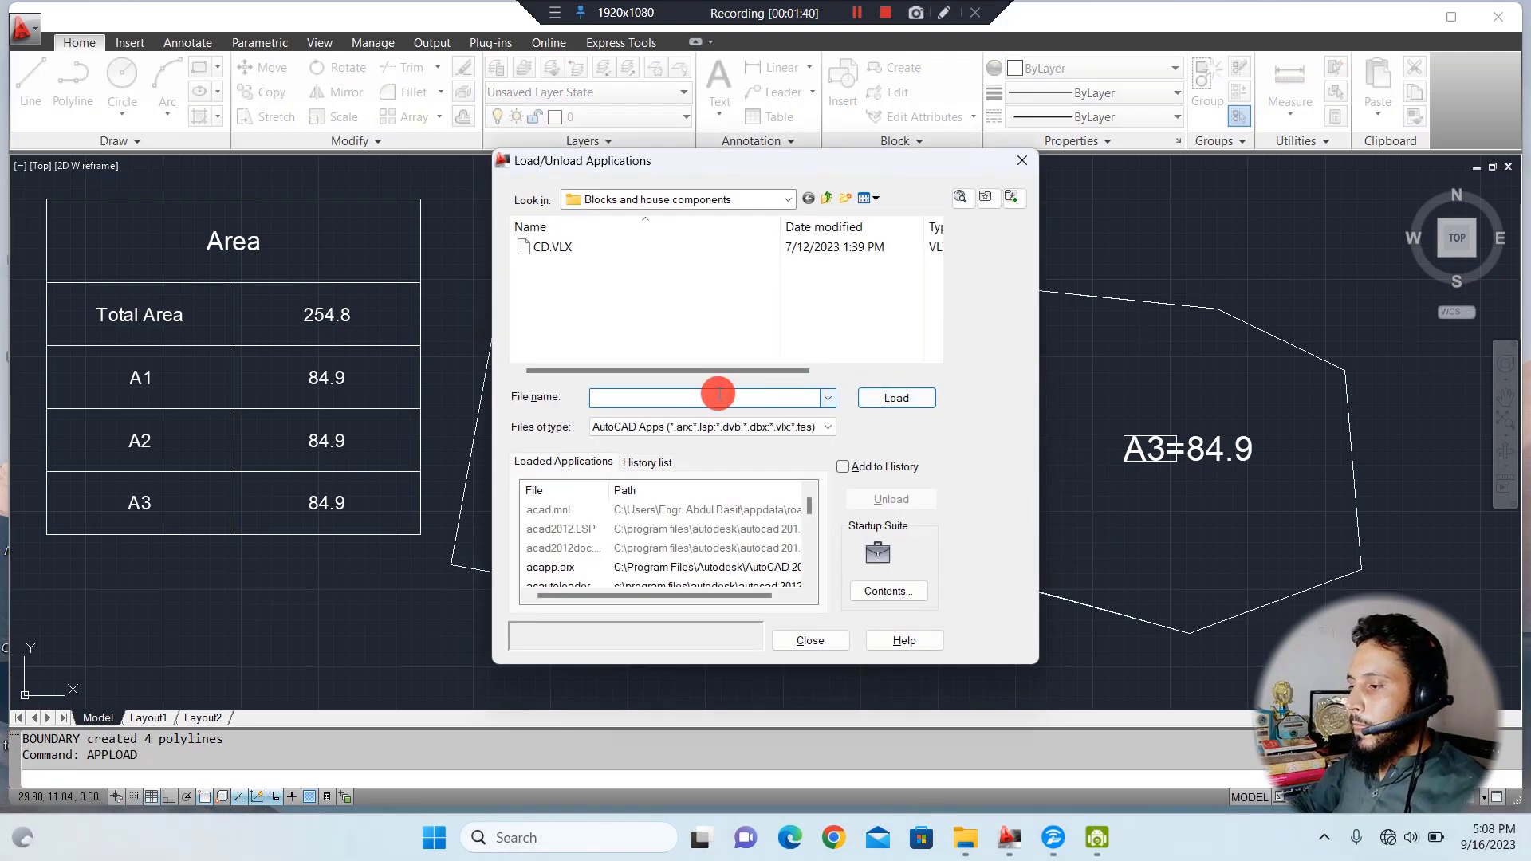
click(638, 203)
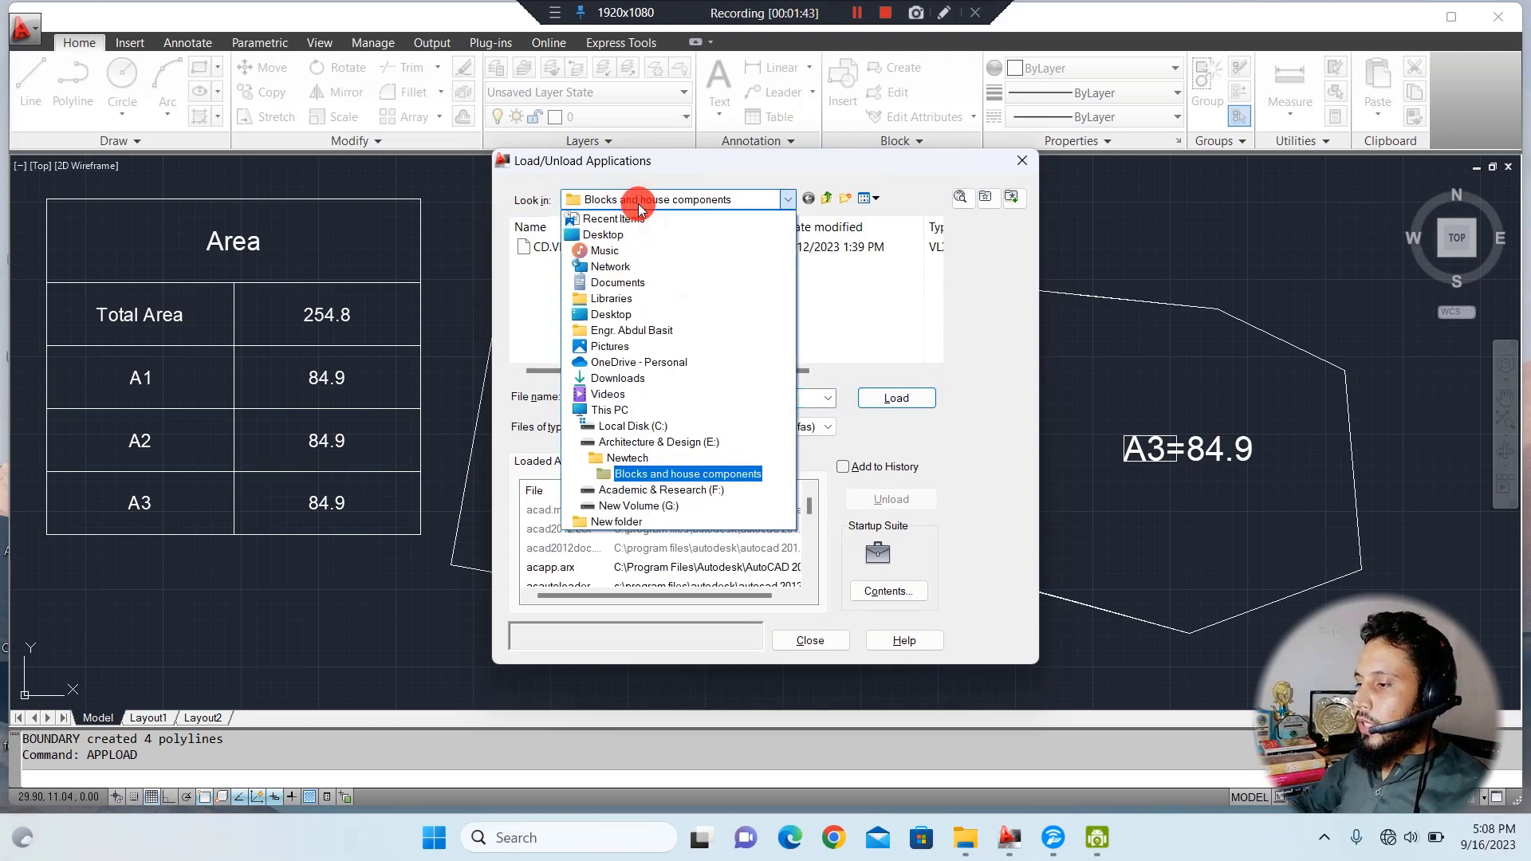
click(638, 206)
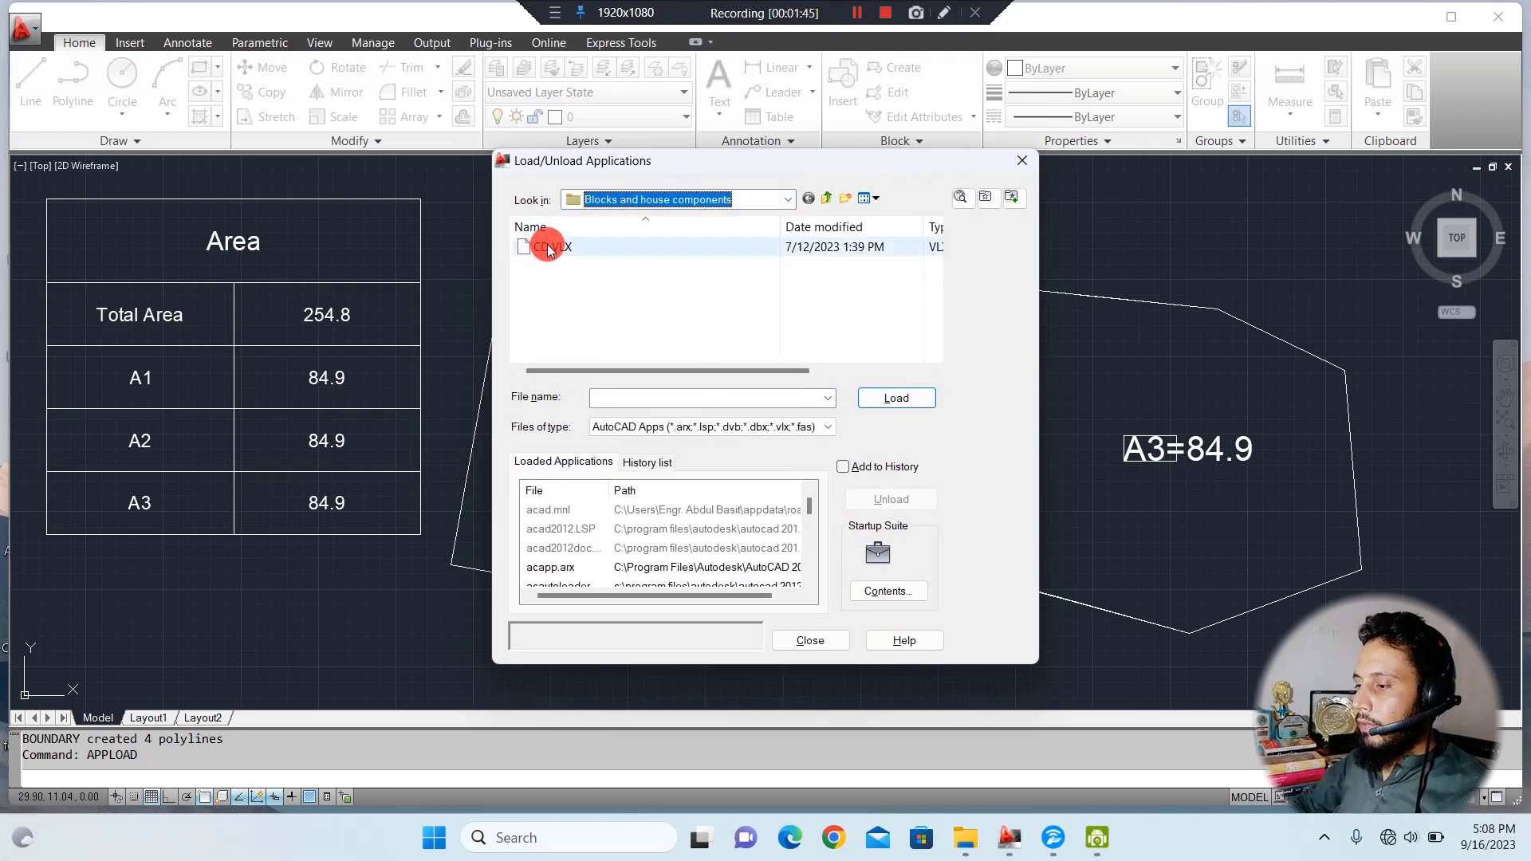
click(600, 247)
click(912, 404)
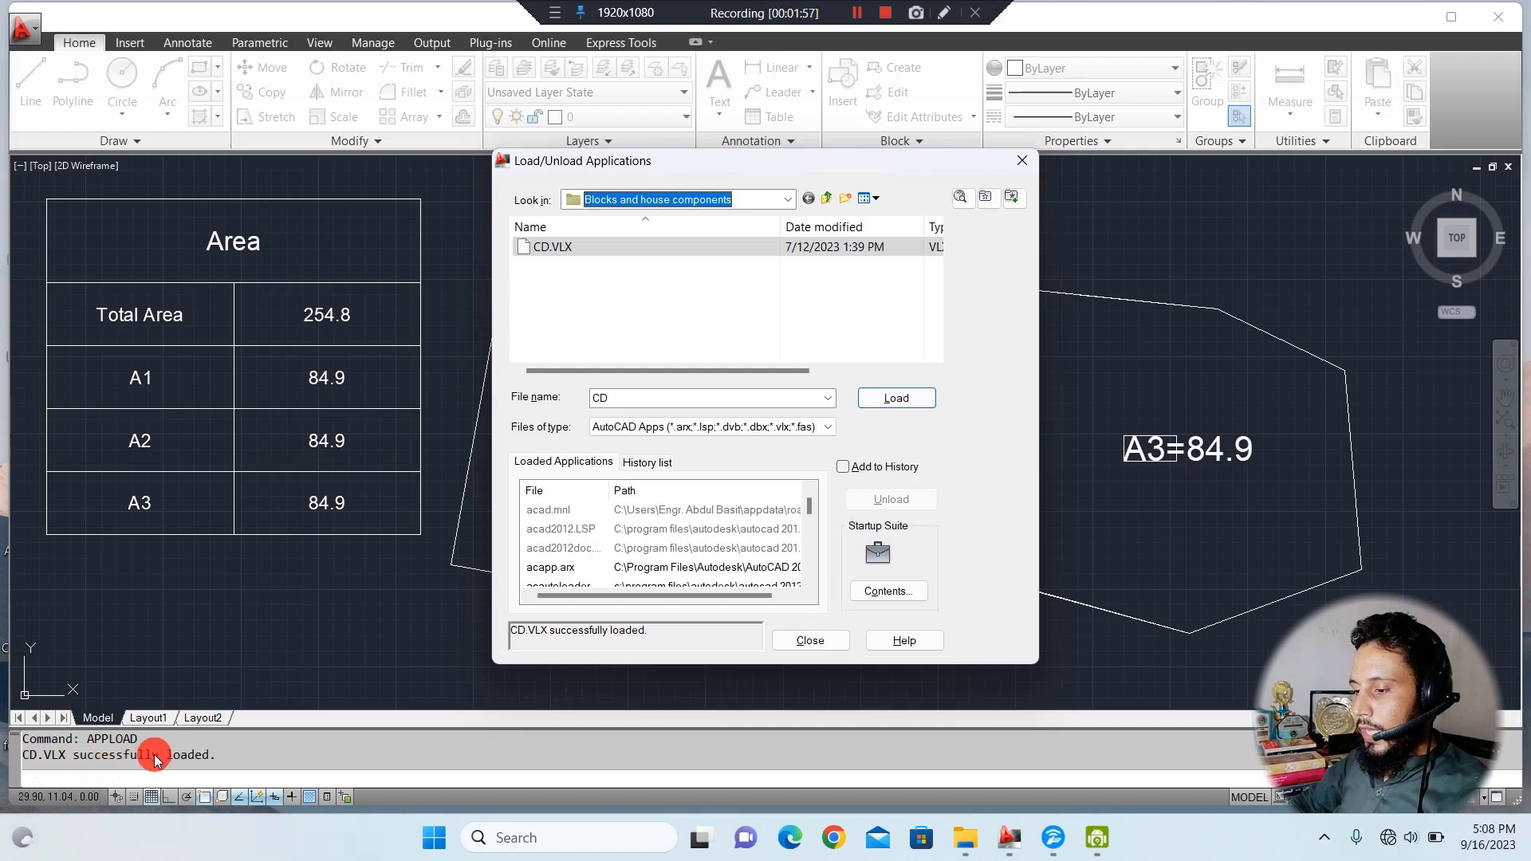
click(809, 641)
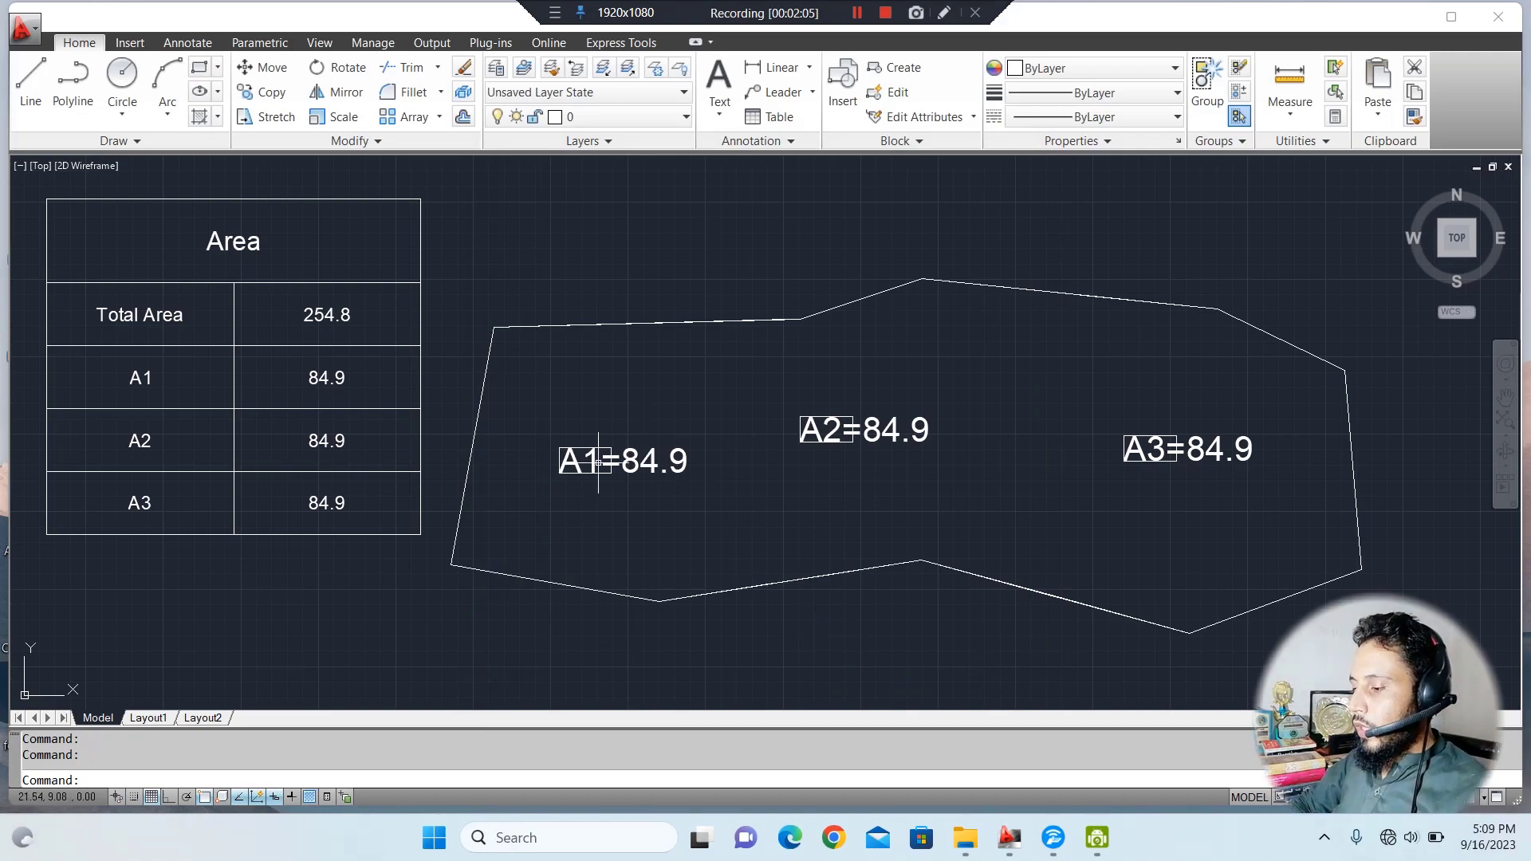
Draw a near-vertical line from above the polygon's top edge to below its bottom edge.
key(l)
key(space)
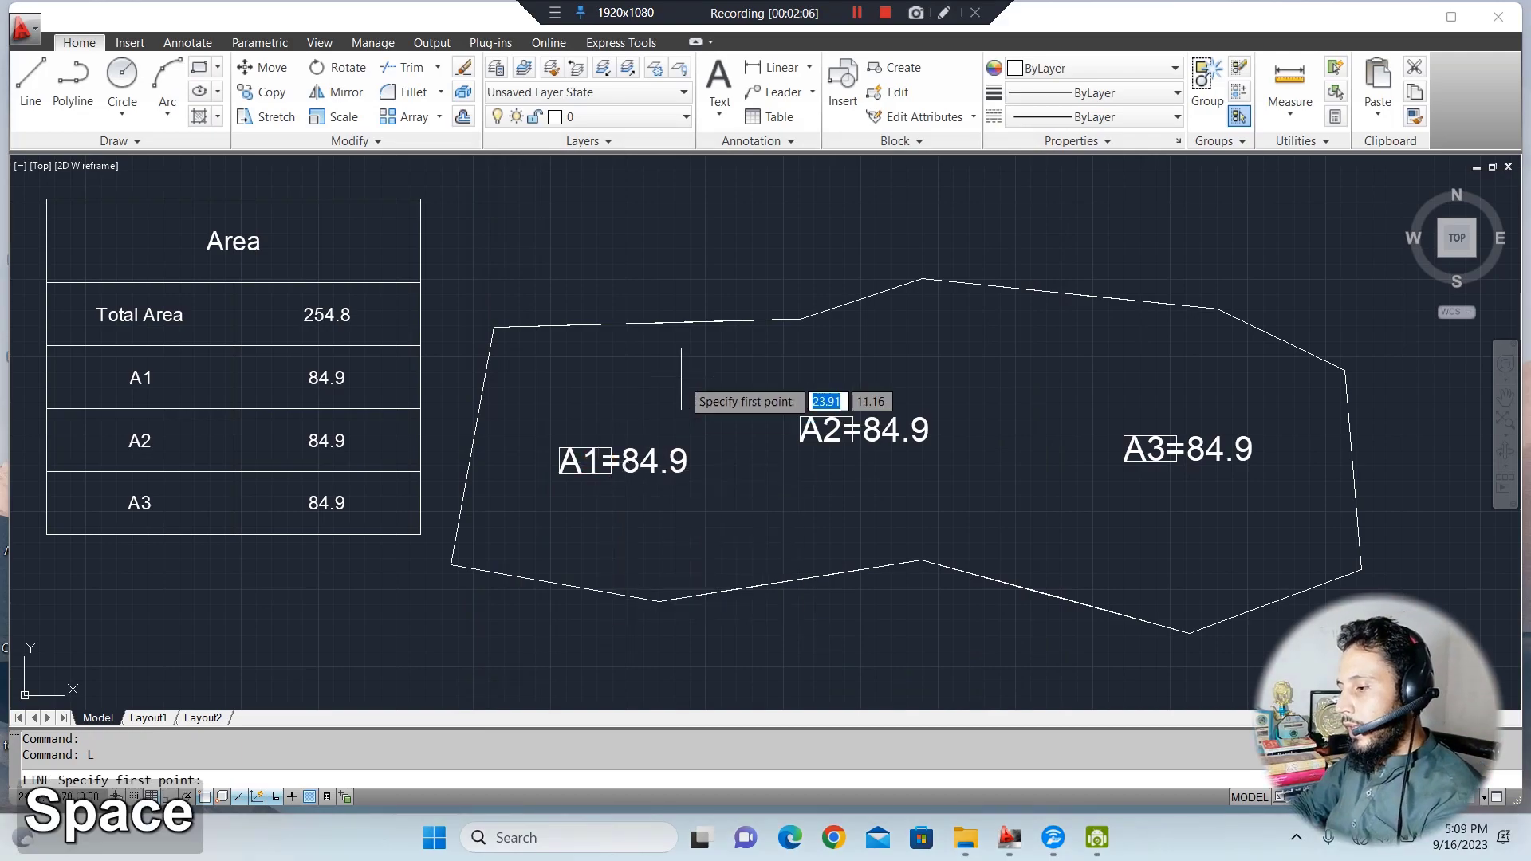
click(737, 247)
click(702, 643)
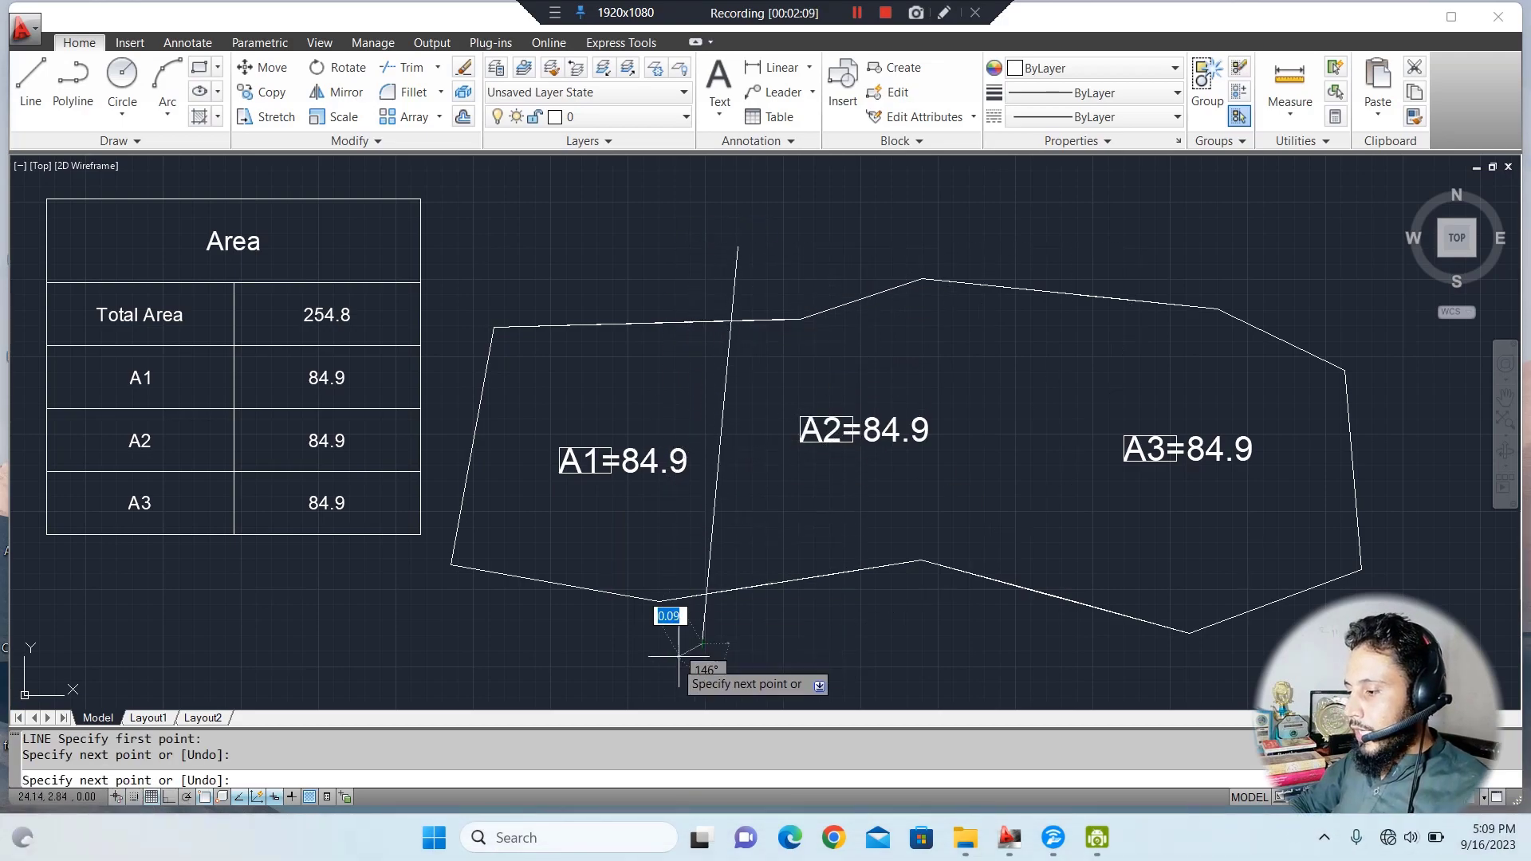
key(space)
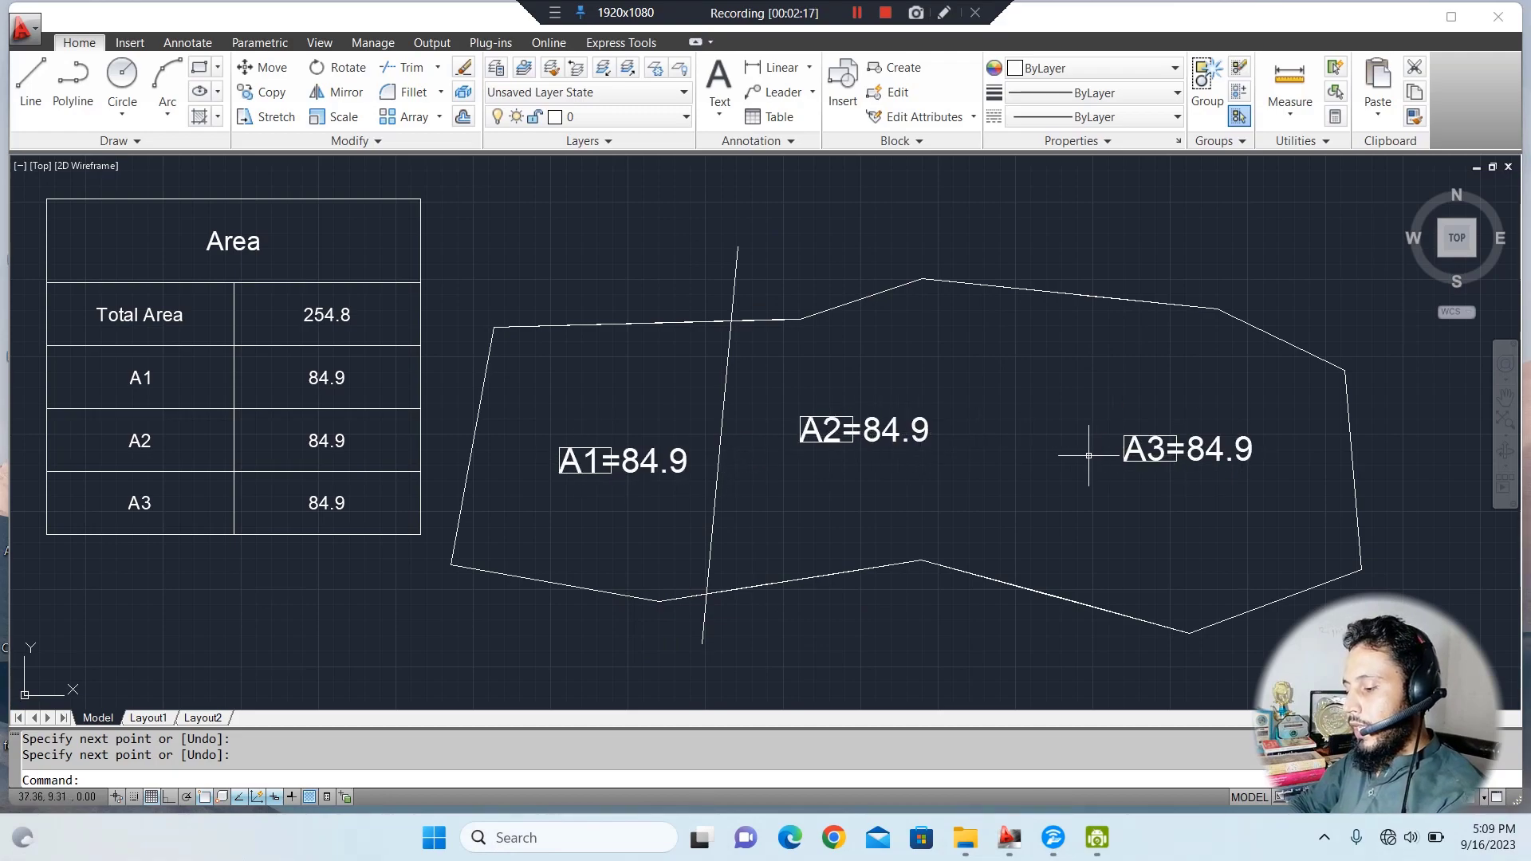
Draw a trial horizontal line across the polygon, erase it, and start the CD routine.
text(l)
key(space)
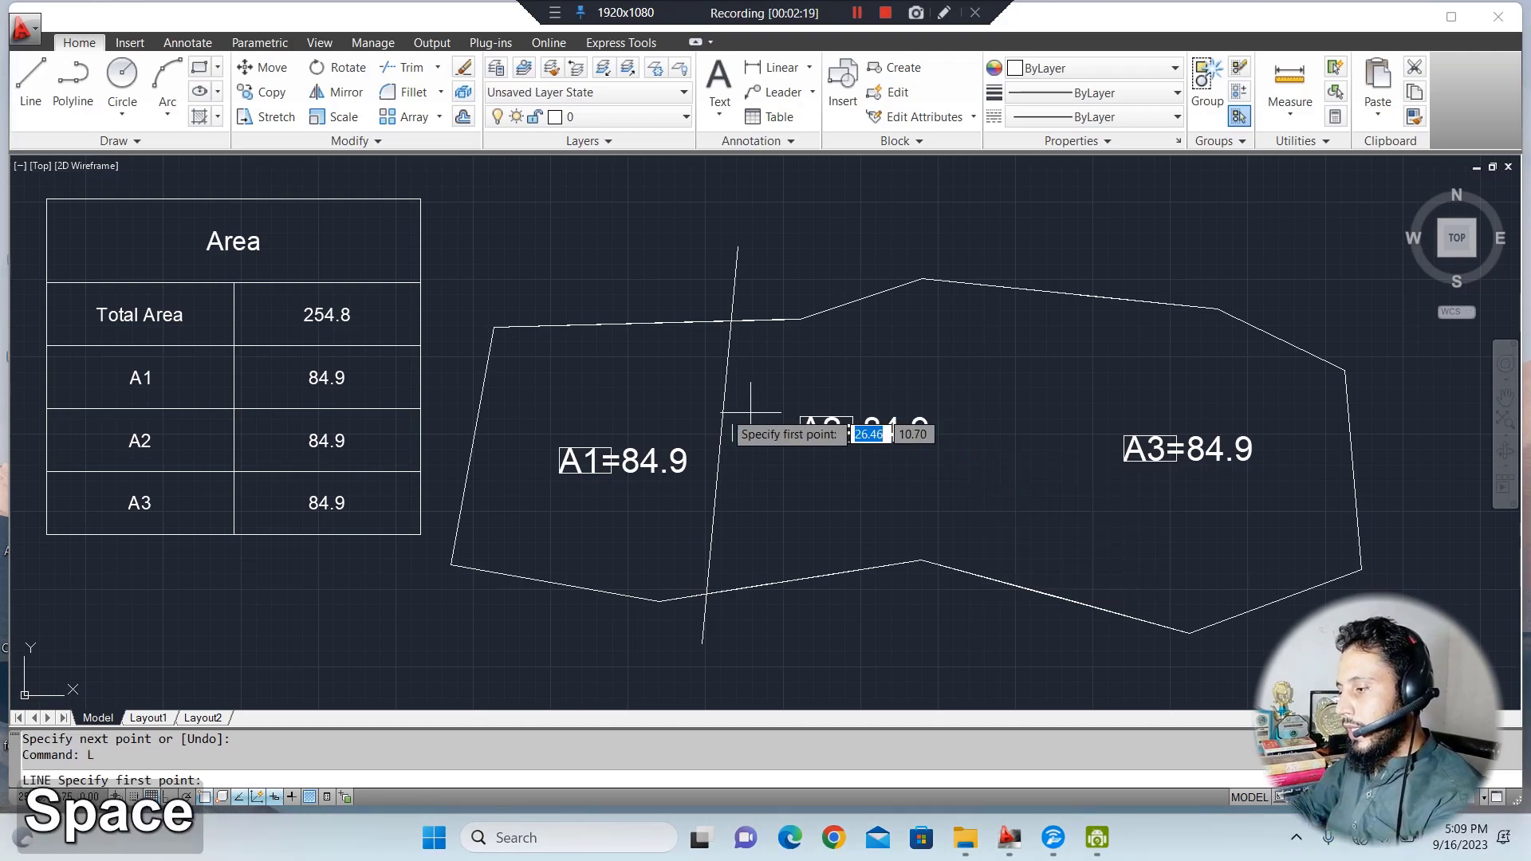
click(462, 397)
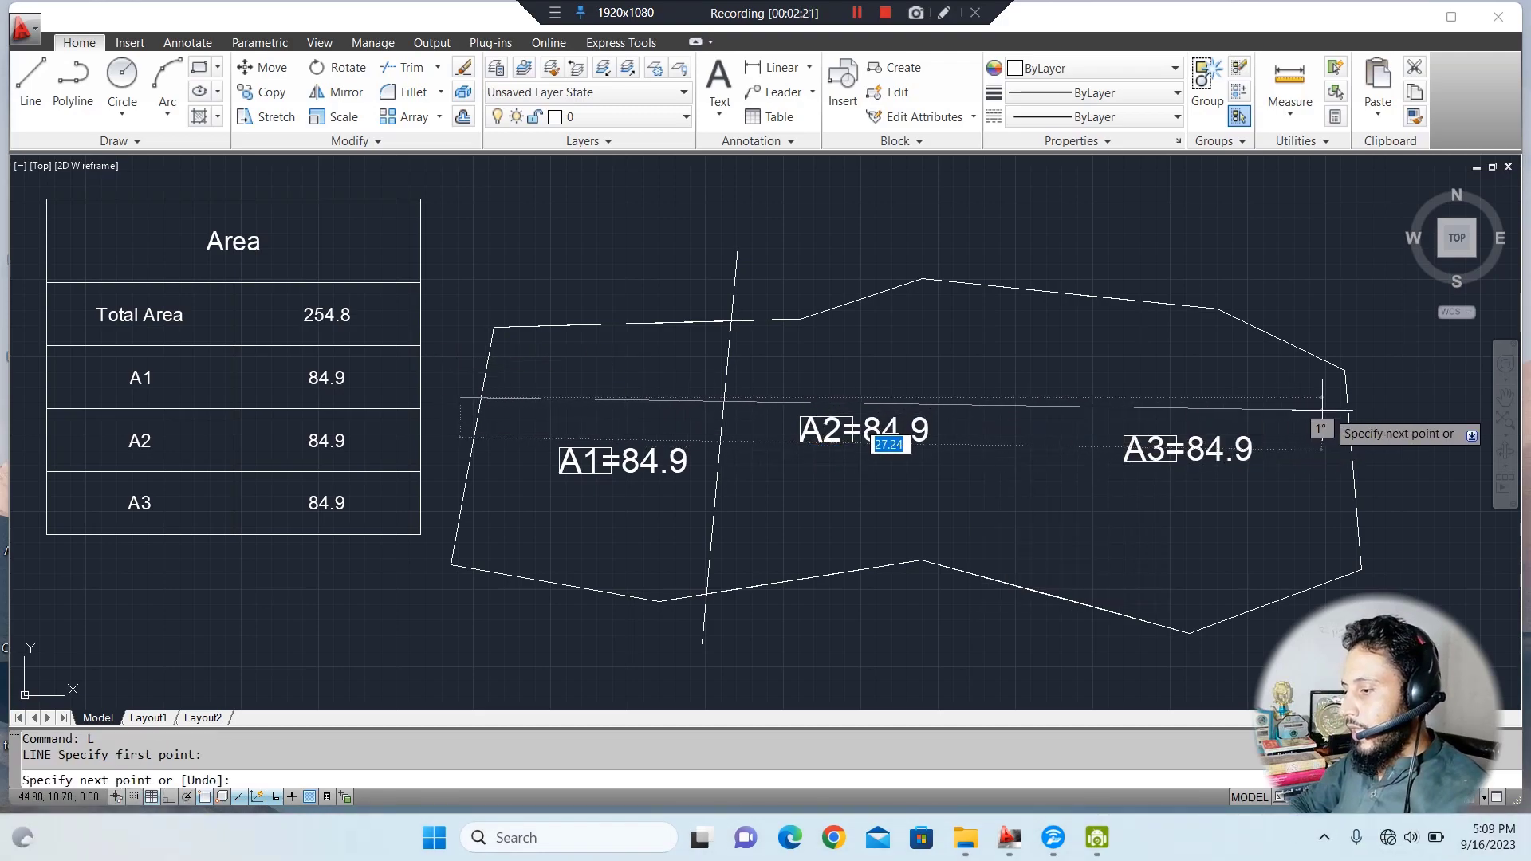
click(1351, 409)
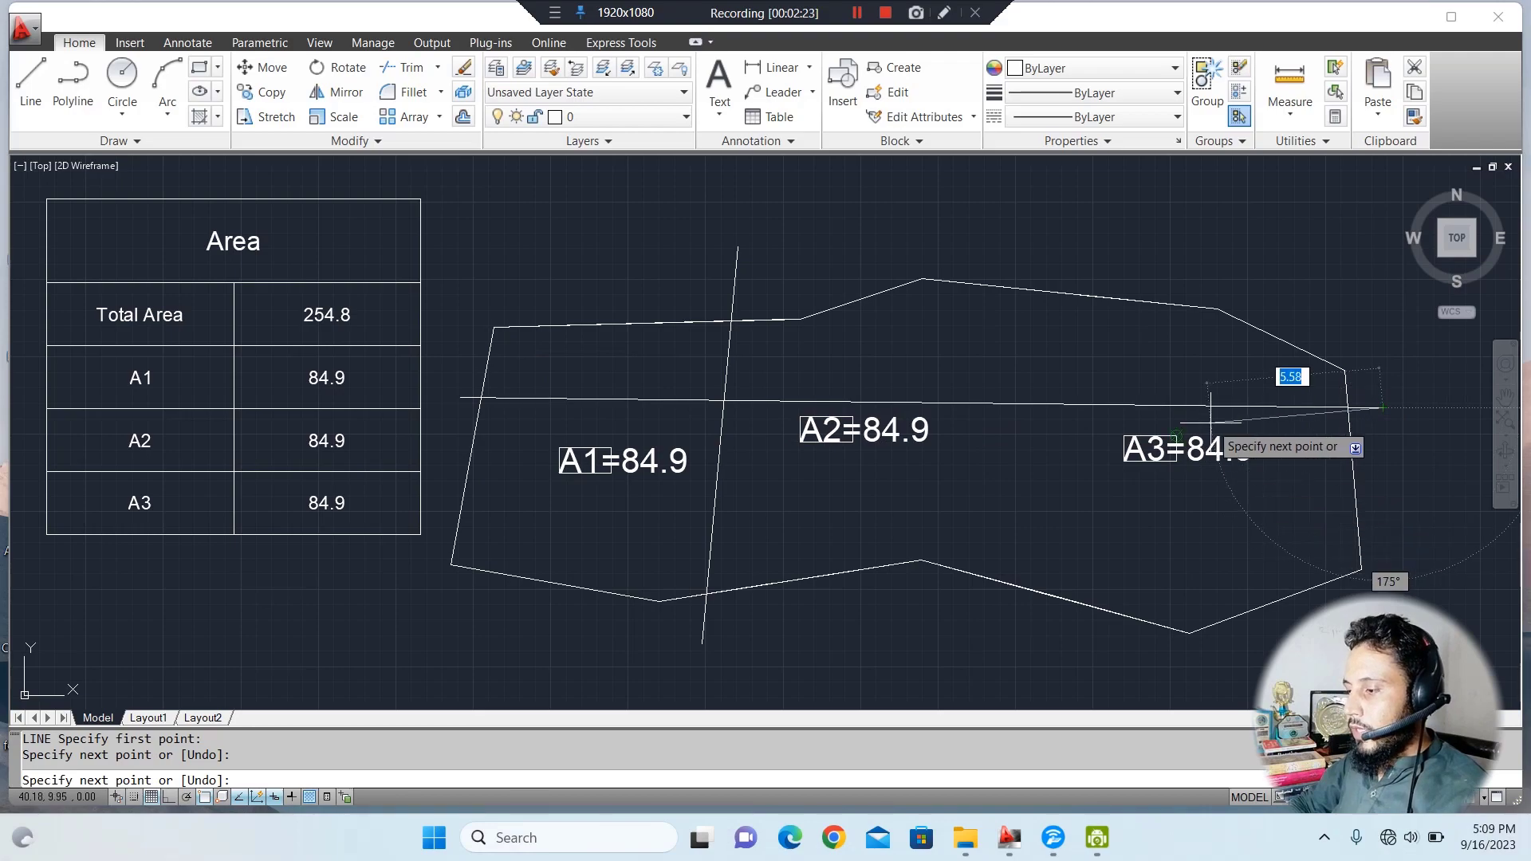
key(Escape)
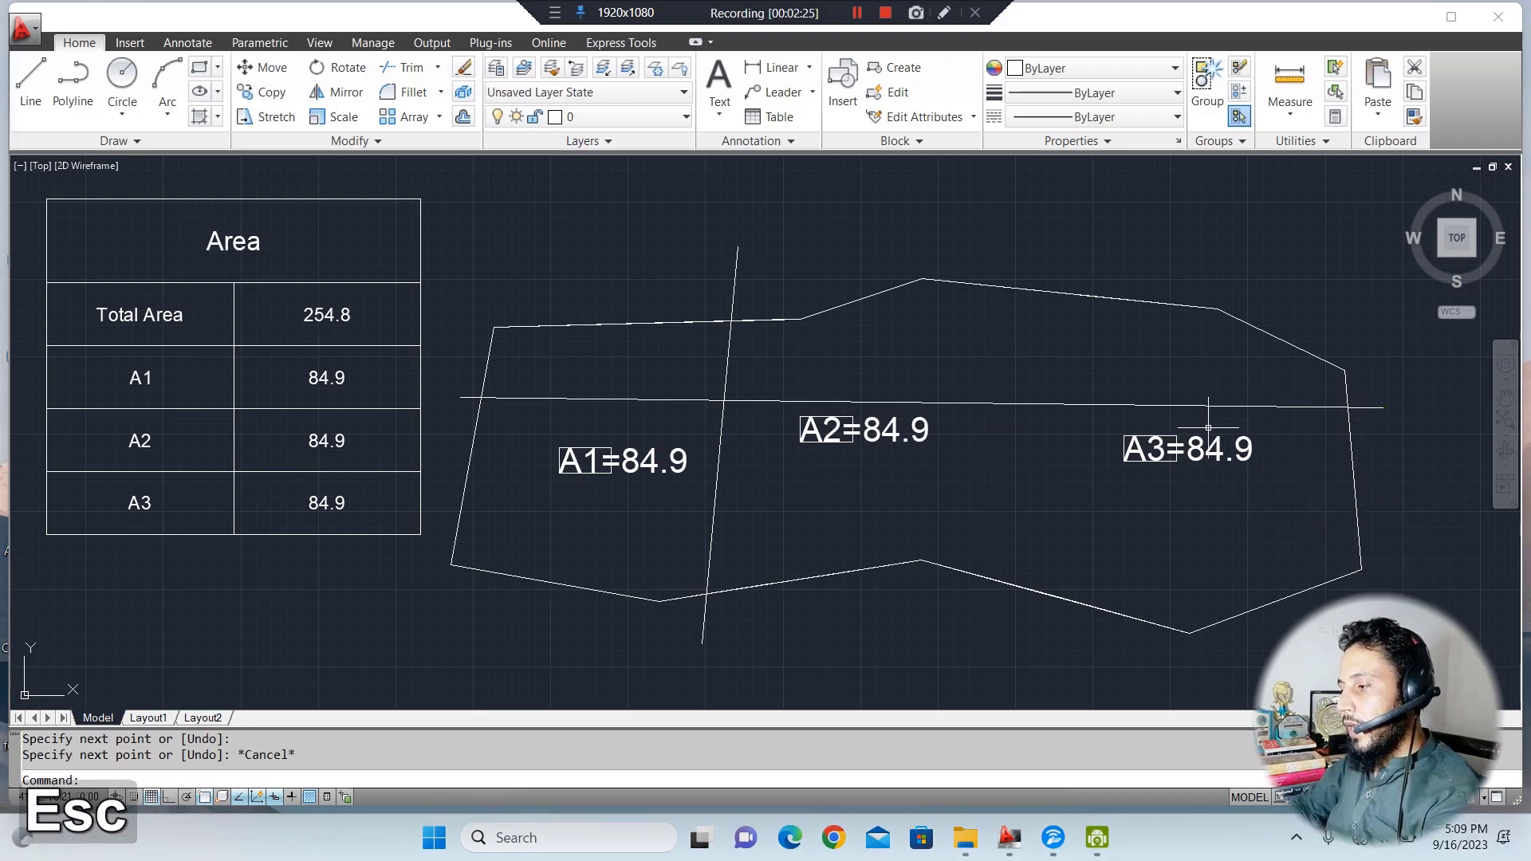
click(1129, 360)
click(1030, 424)
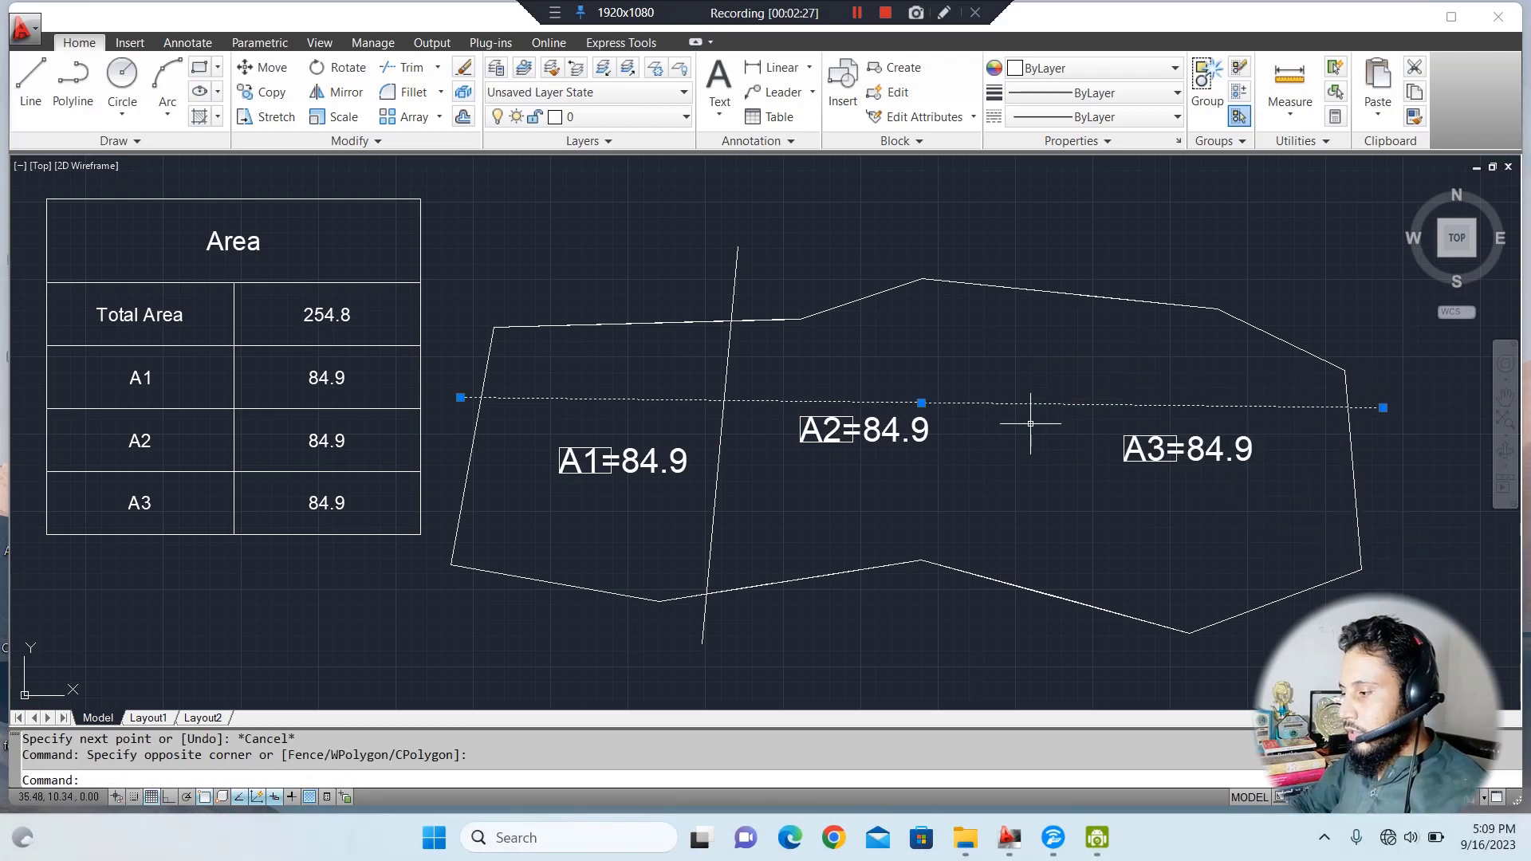
text(e)
key(space)
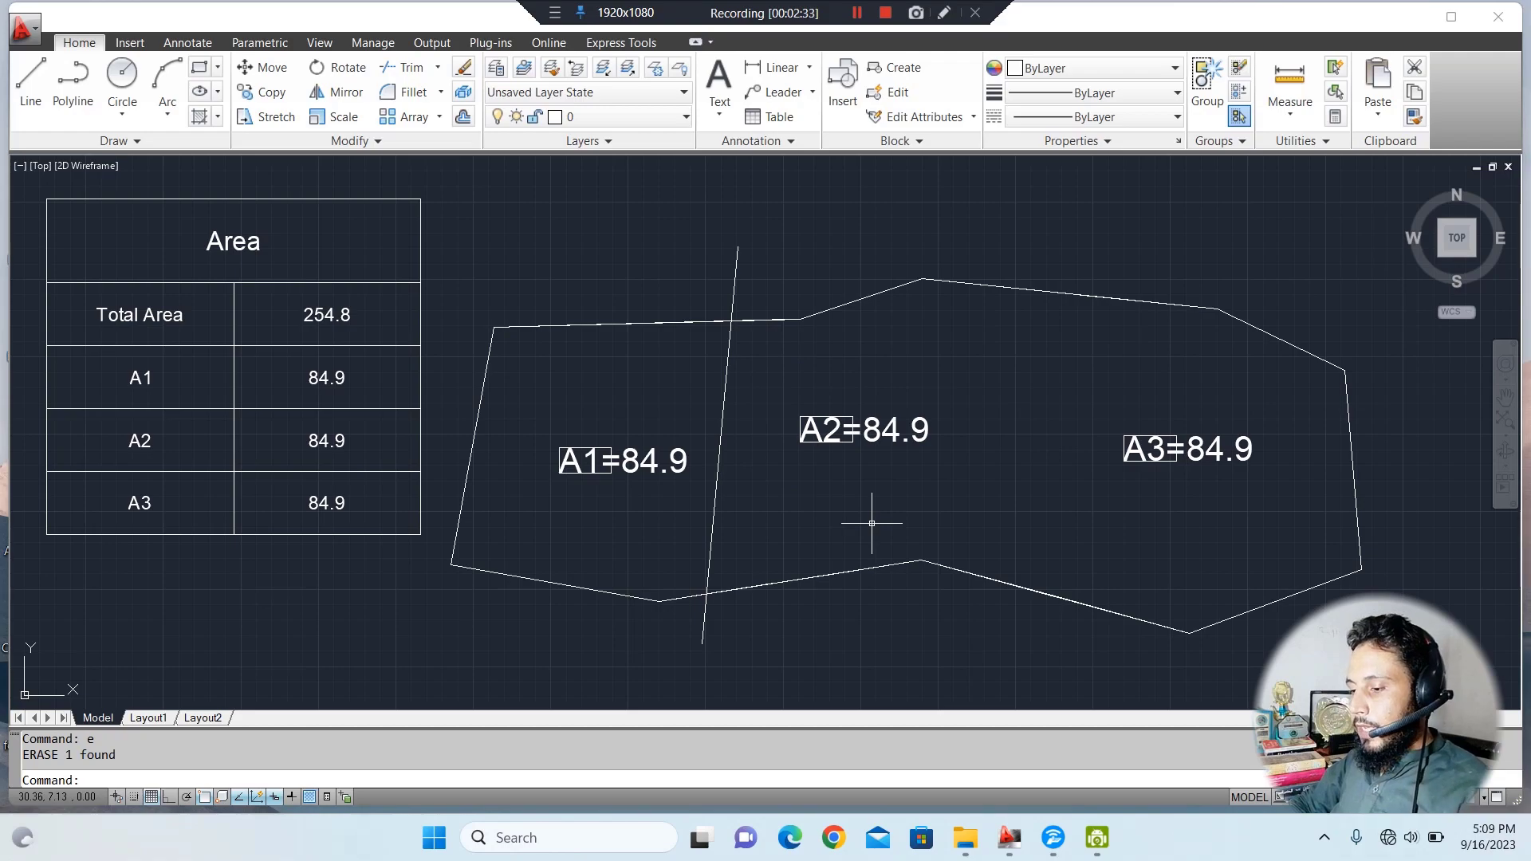
text(CD)
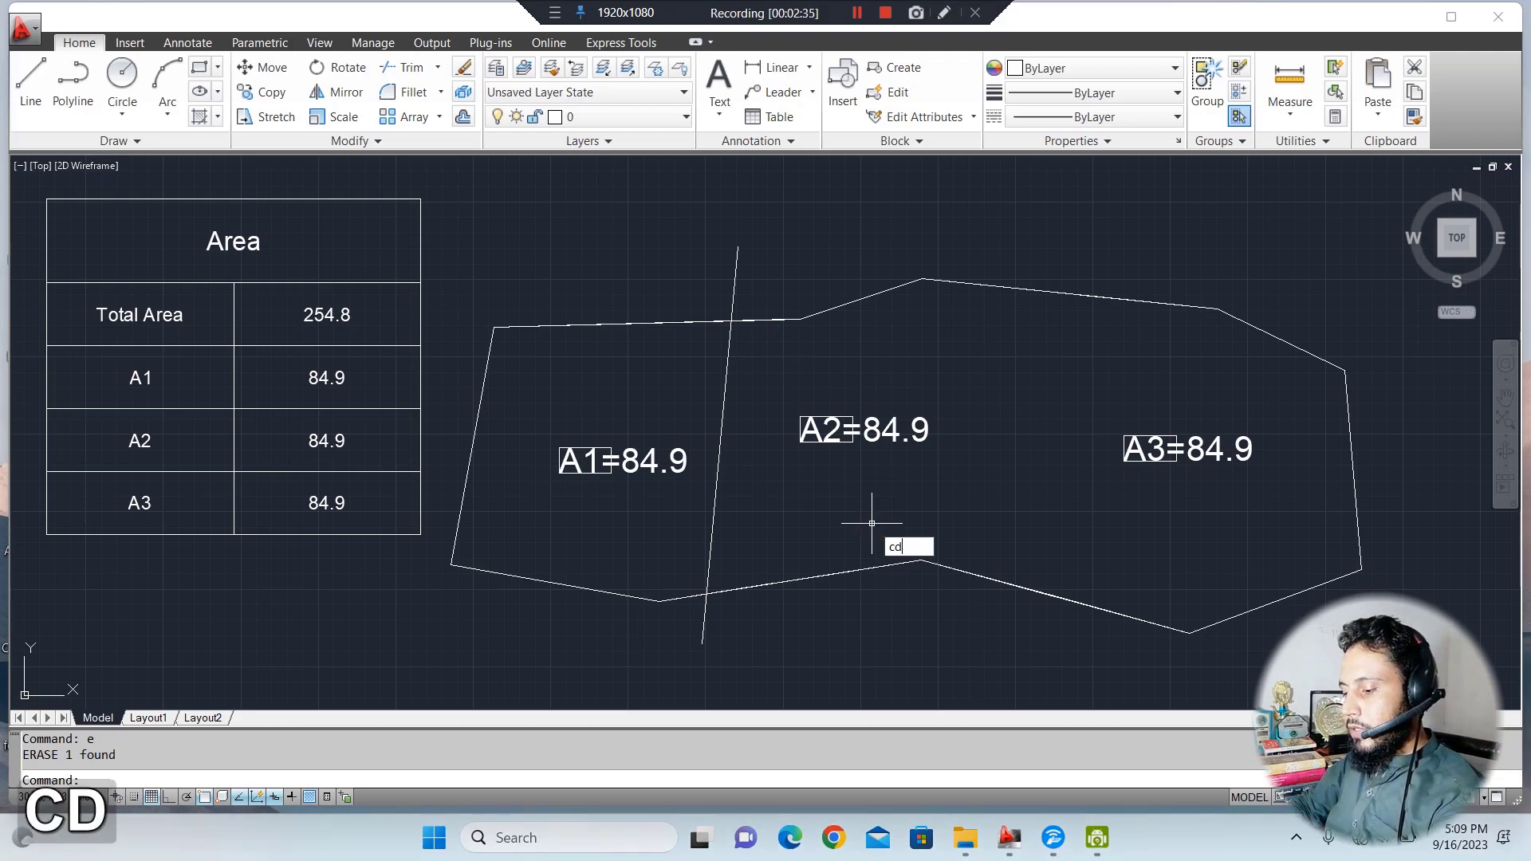
key(space)
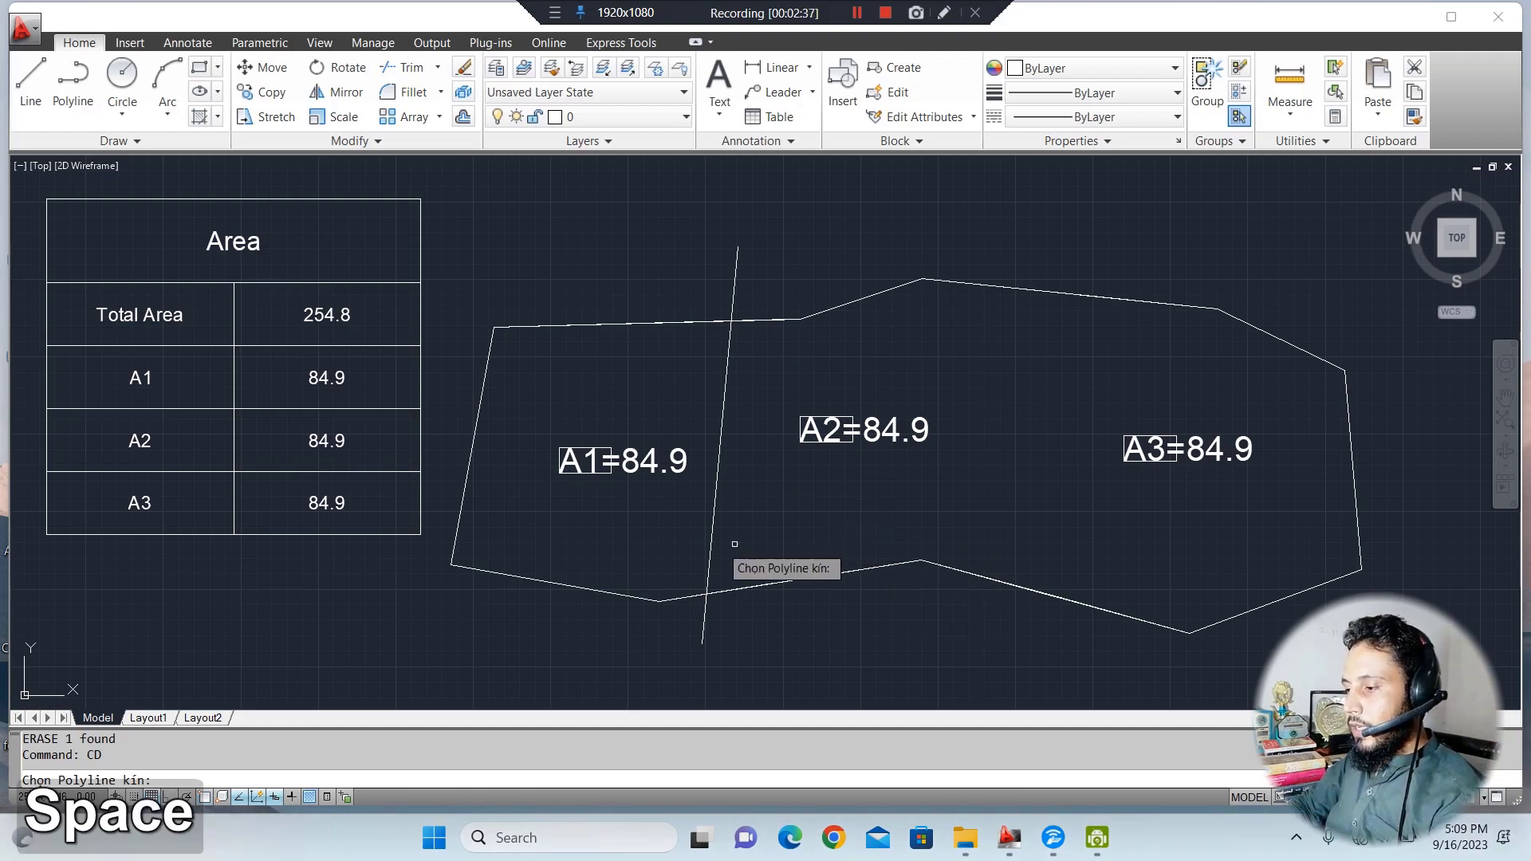
Divide the polygon with CD using the vertical line, left side, target area 84.9, parallel shift.
click(643, 328)
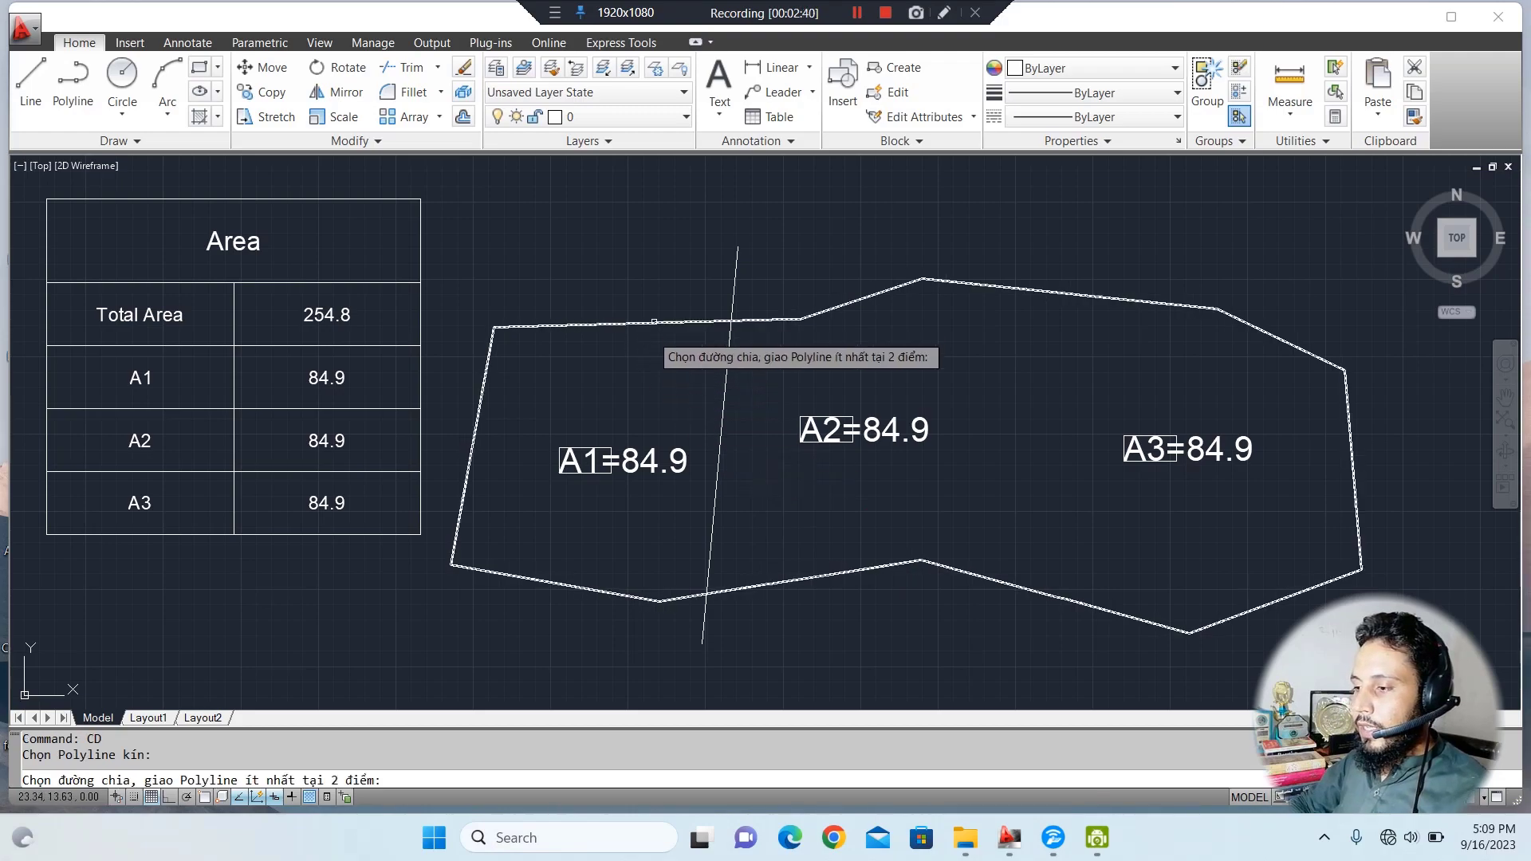
click(724, 406)
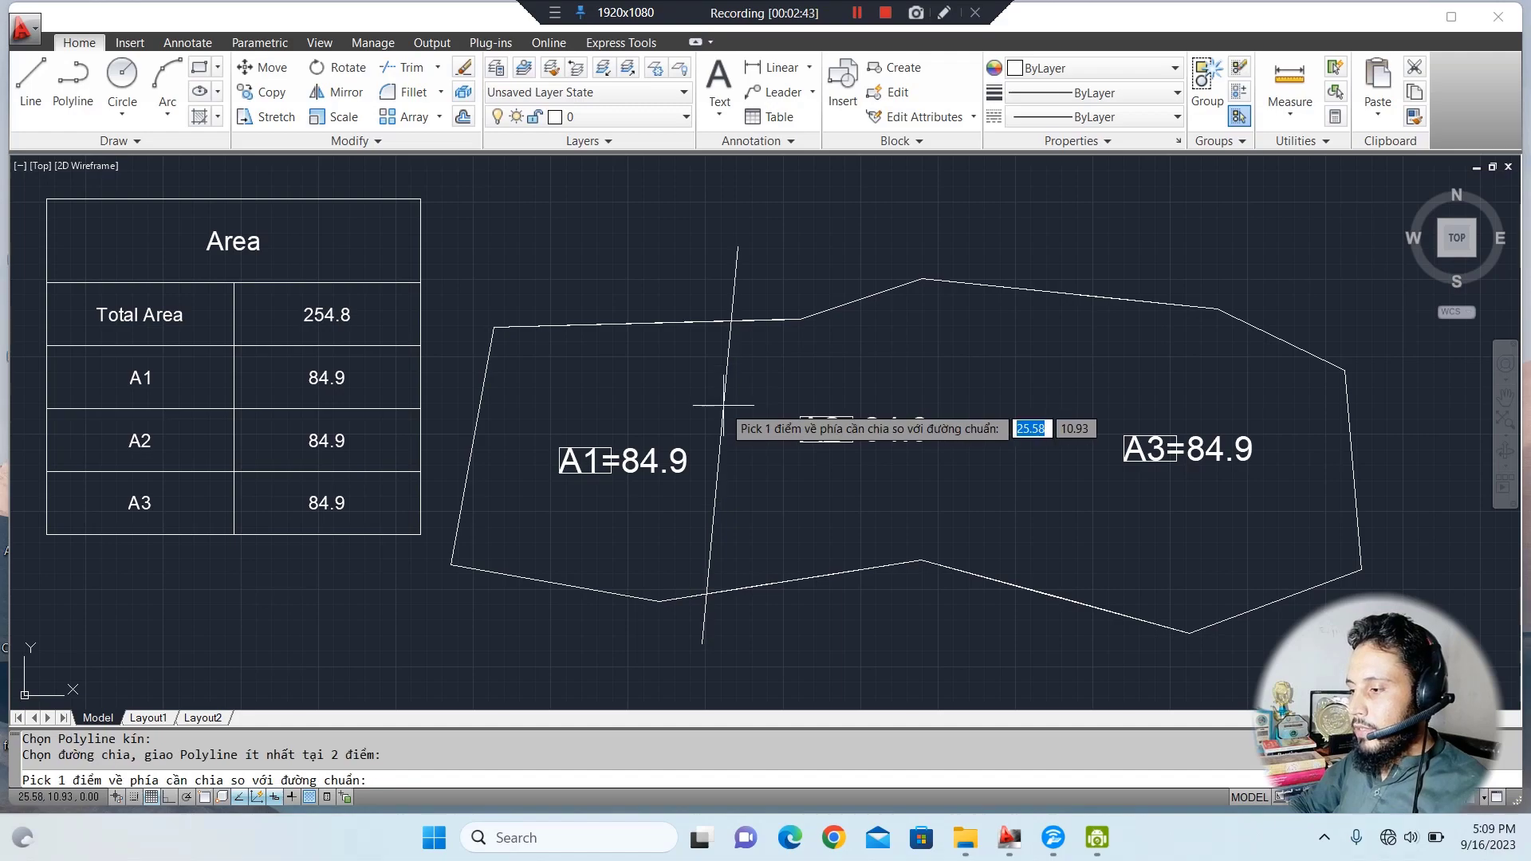
click(606, 399)
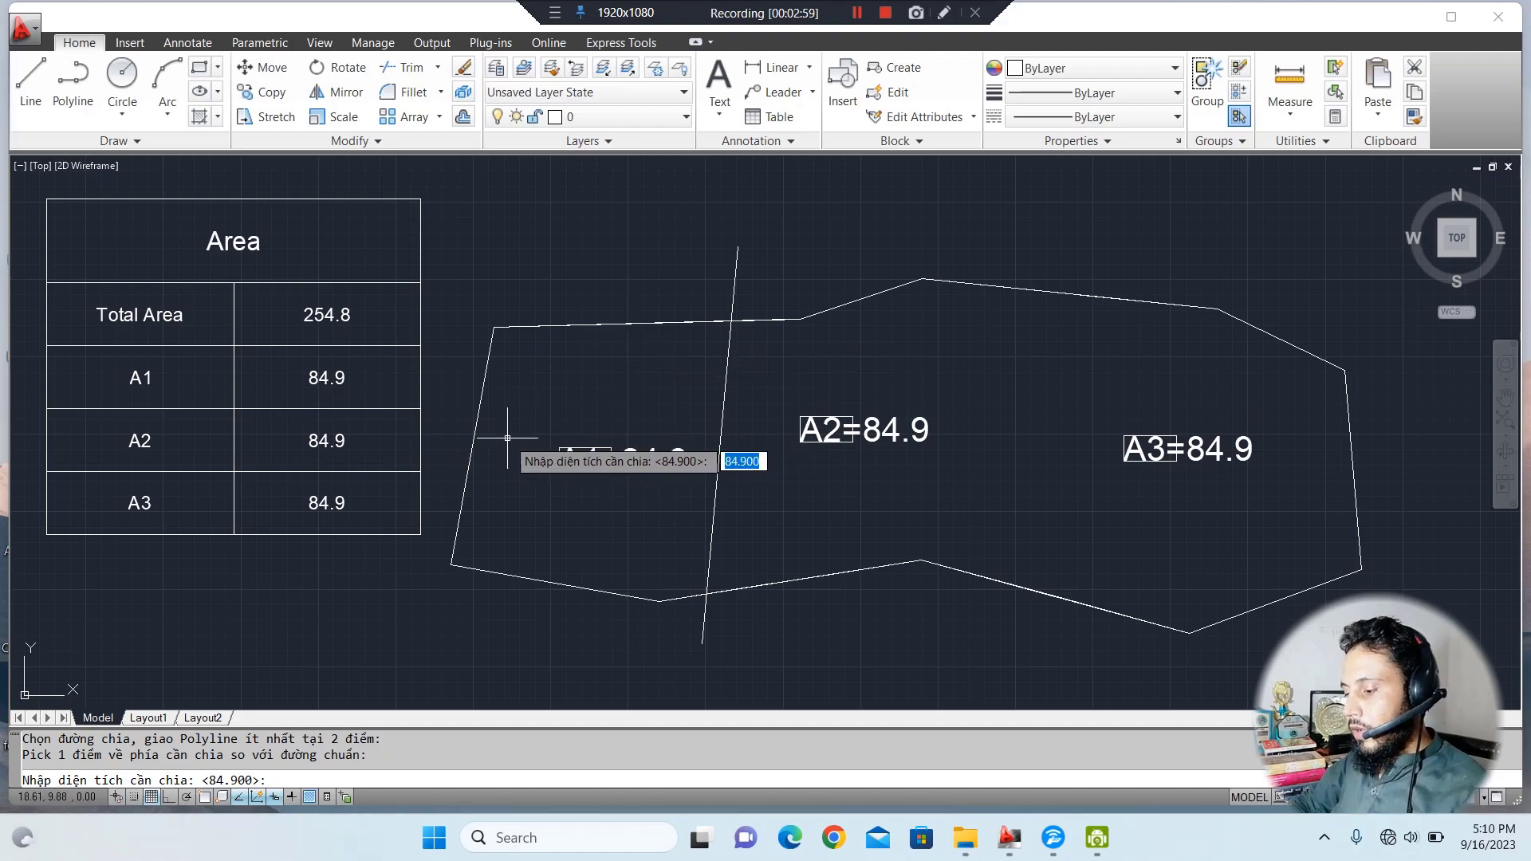
text(84)
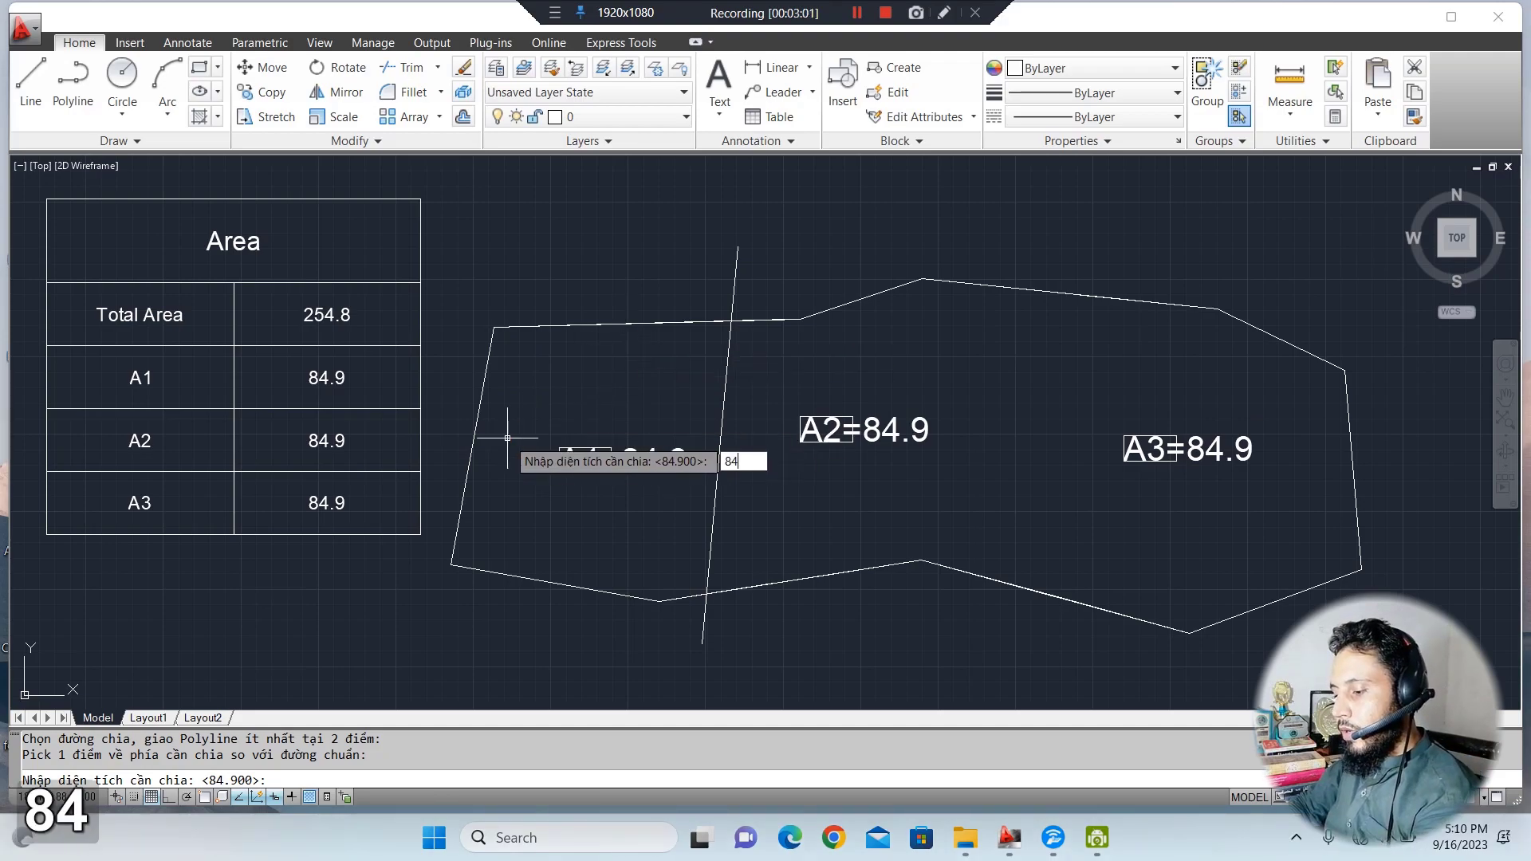
text(.8)
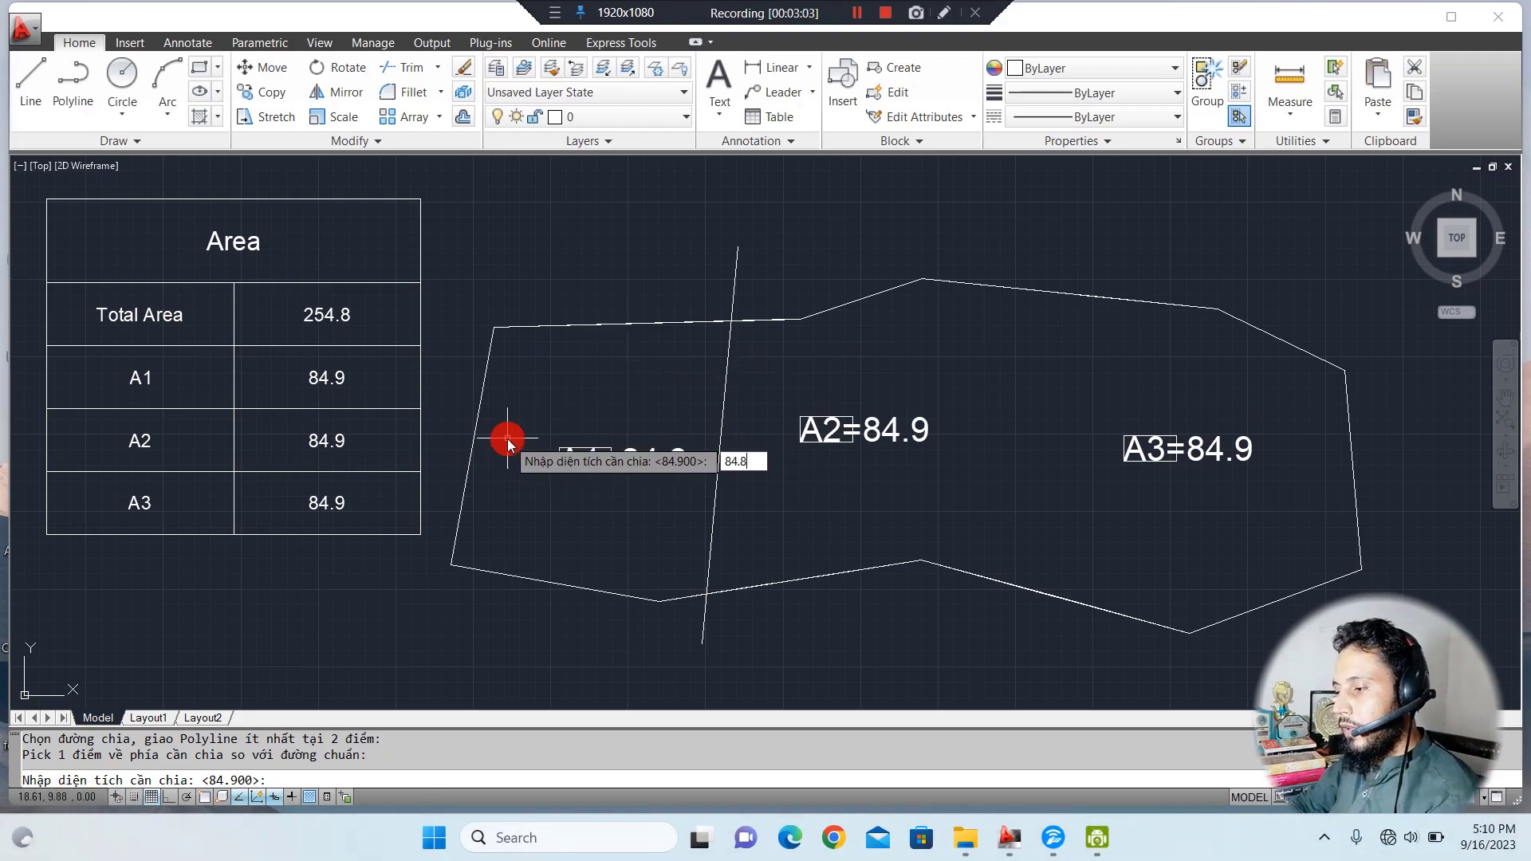
key(BackSpace)
text(9)
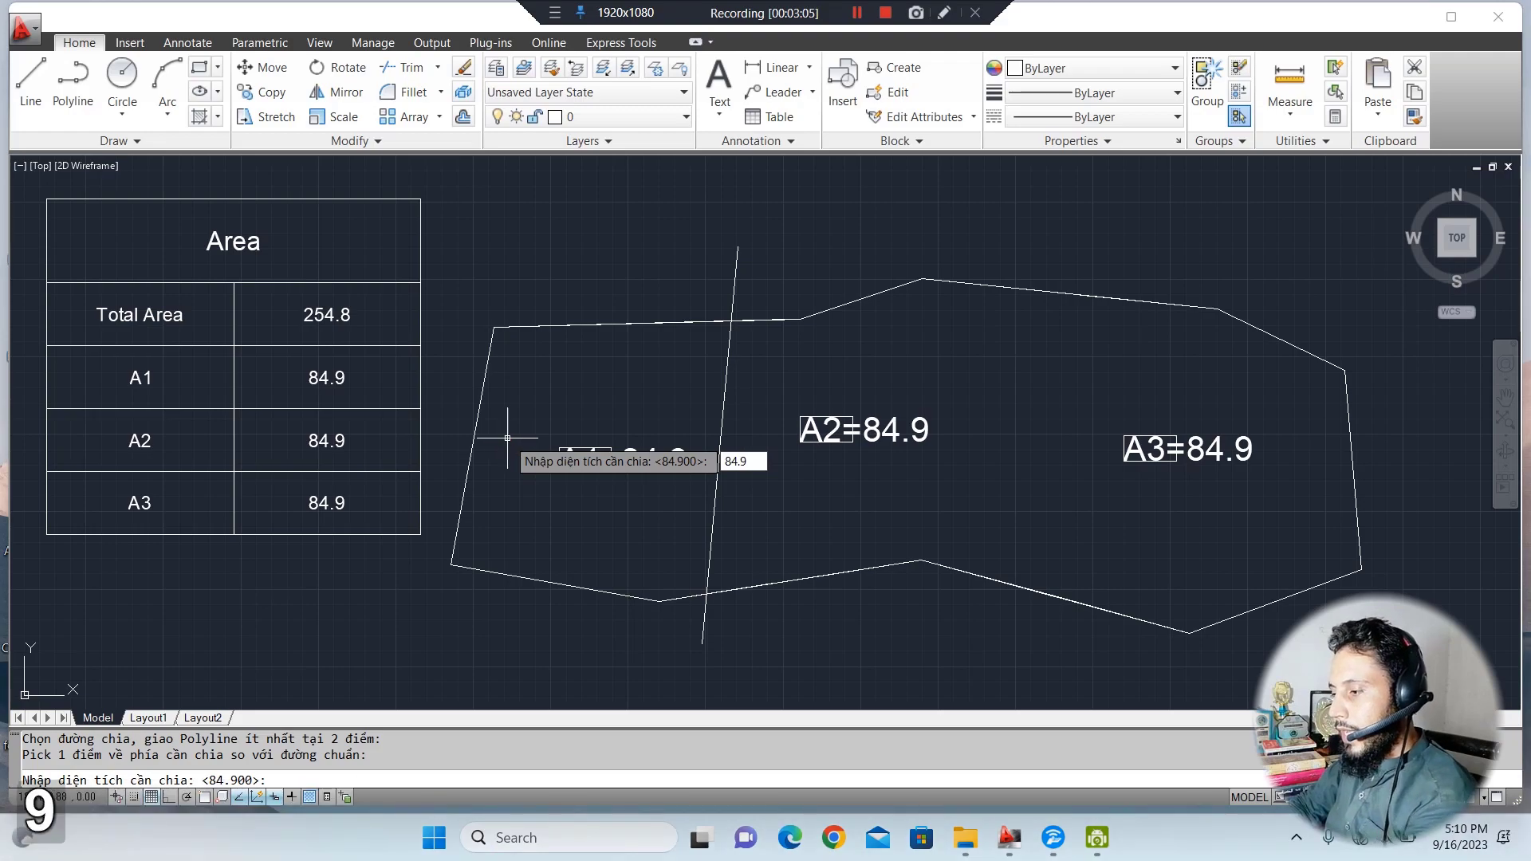
click(508, 438)
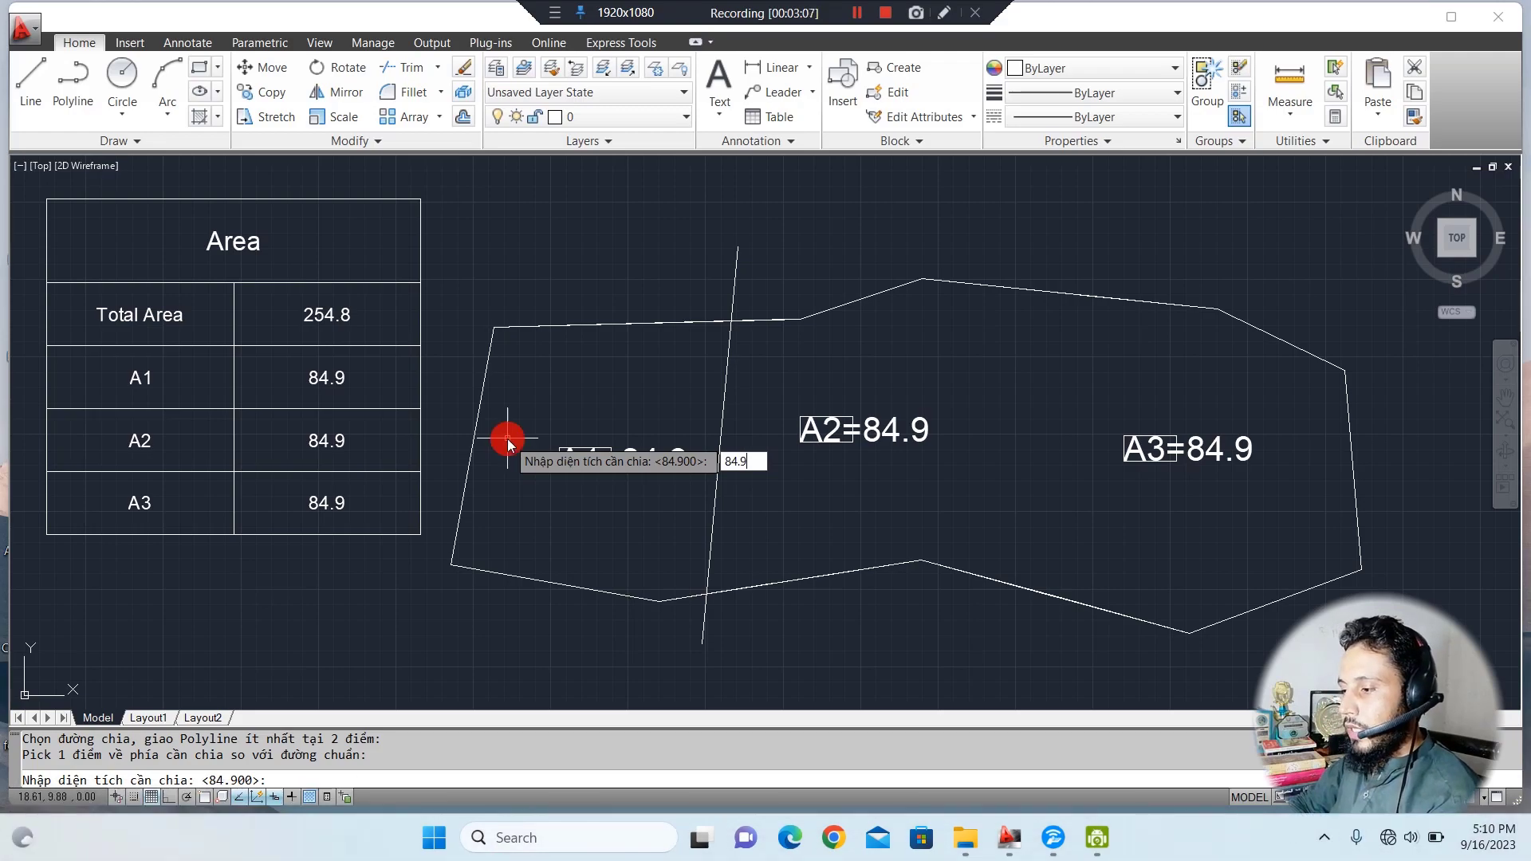
key(space)
click(538, 488)
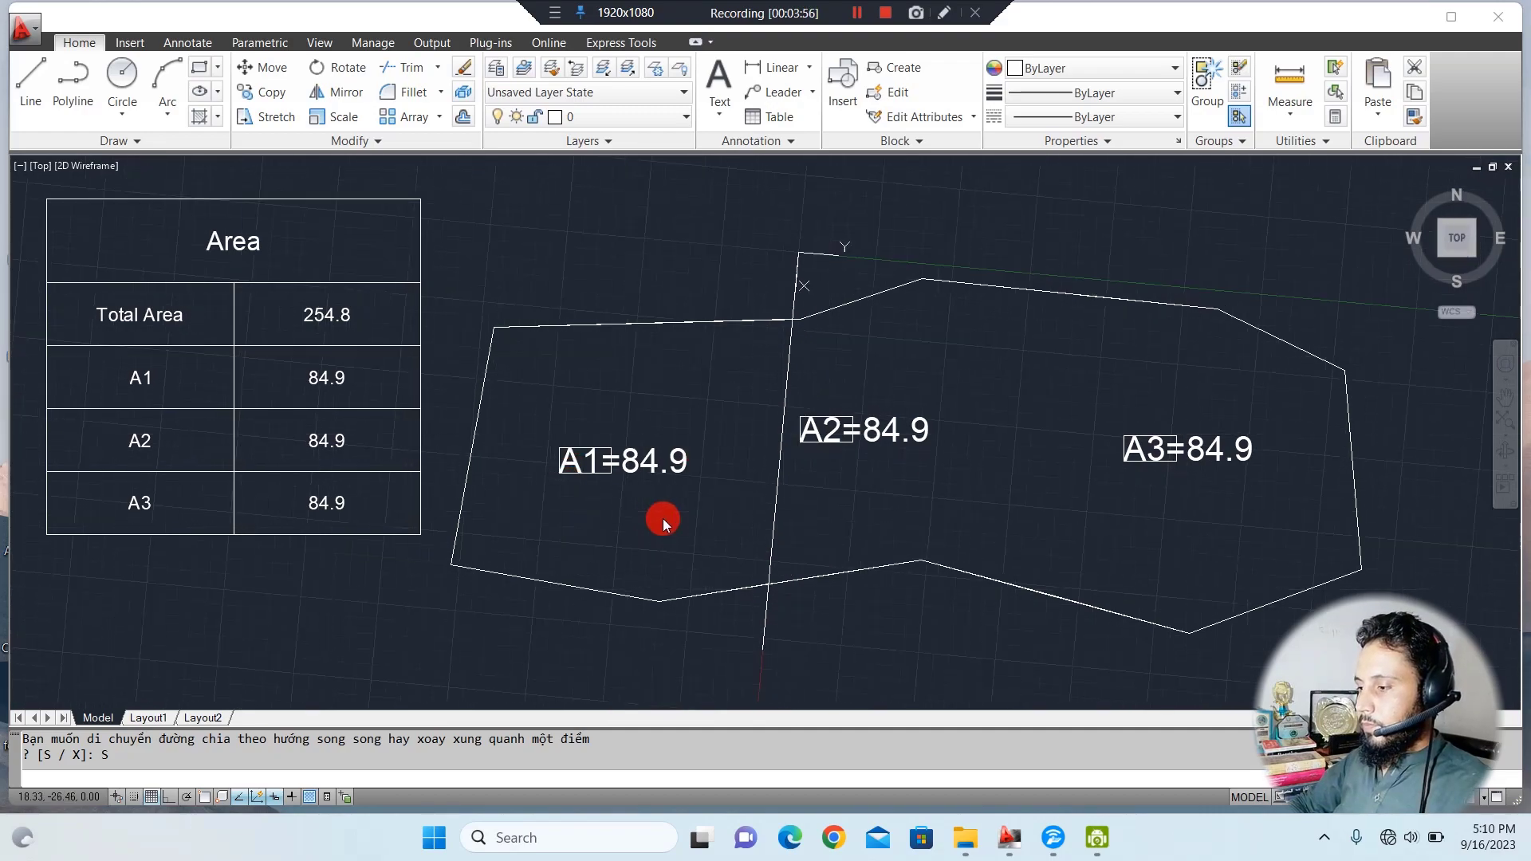
click(663, 518)
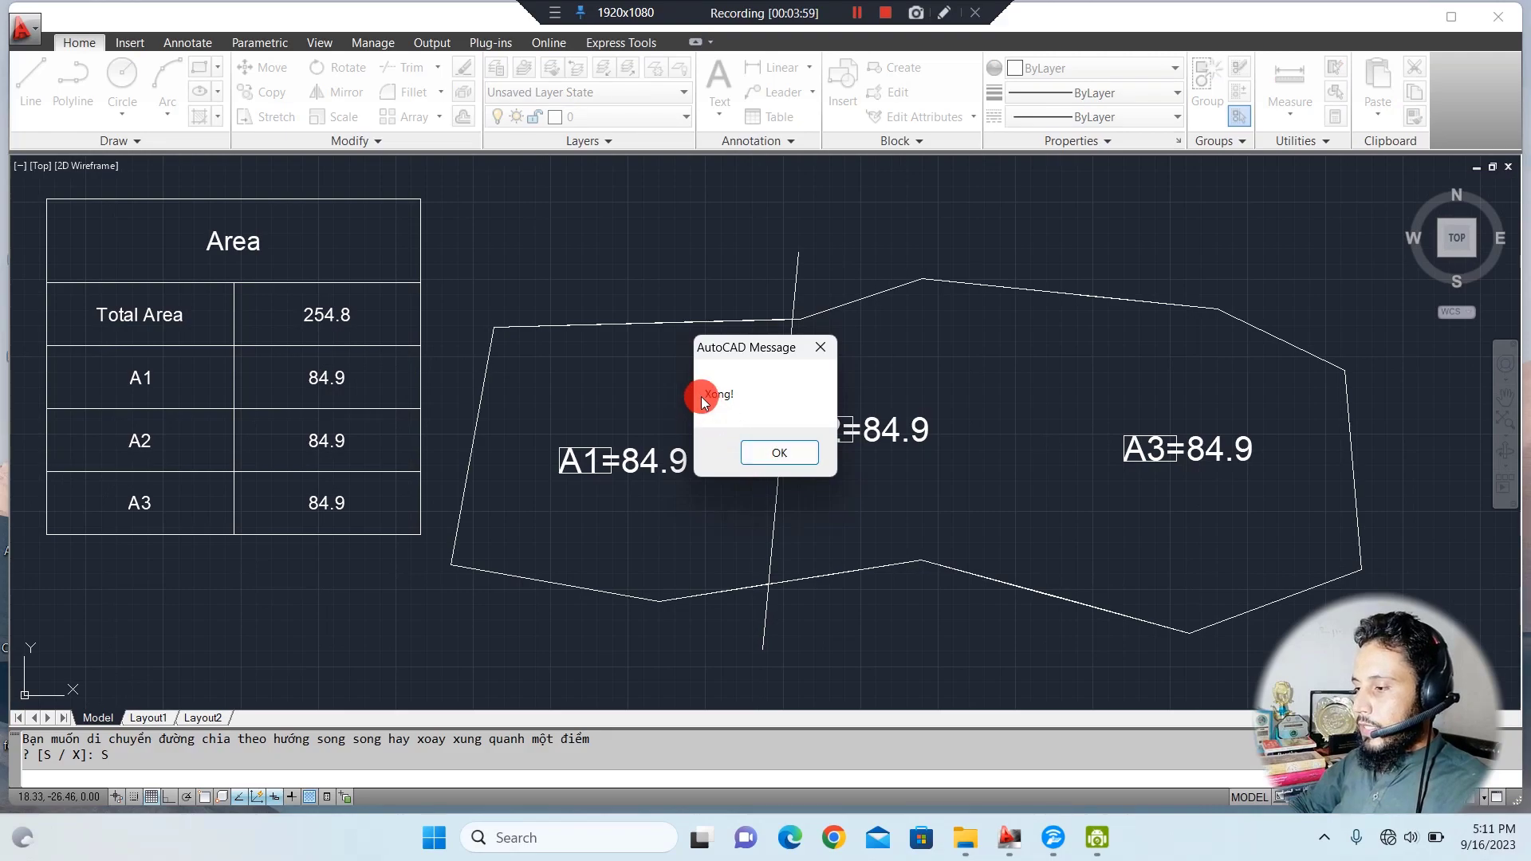
click(788, 452)
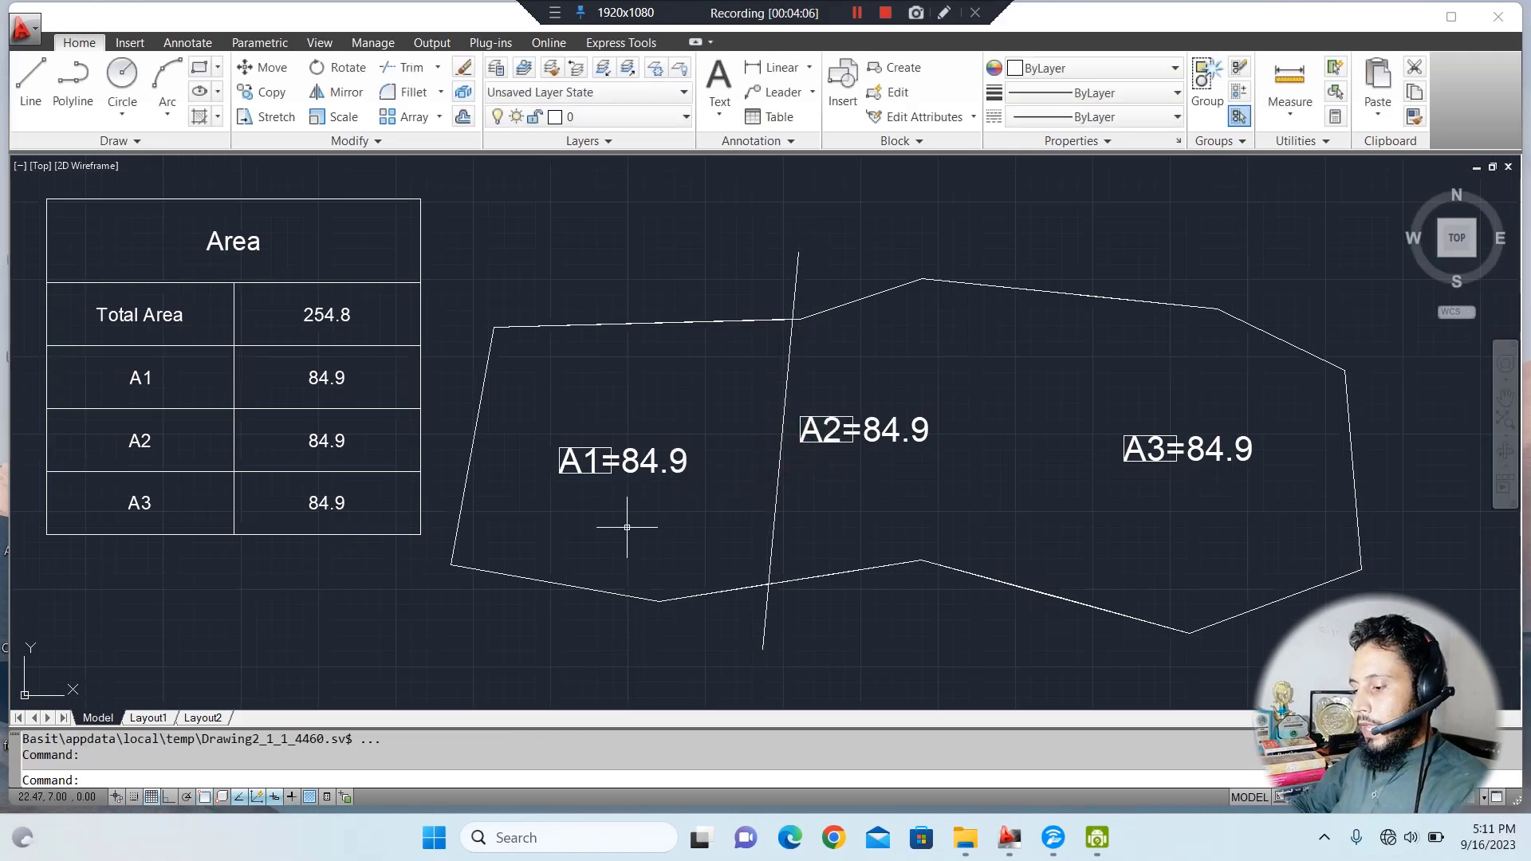
Trace the left part of the polygon as a closed boundary with BO.
text(BO)
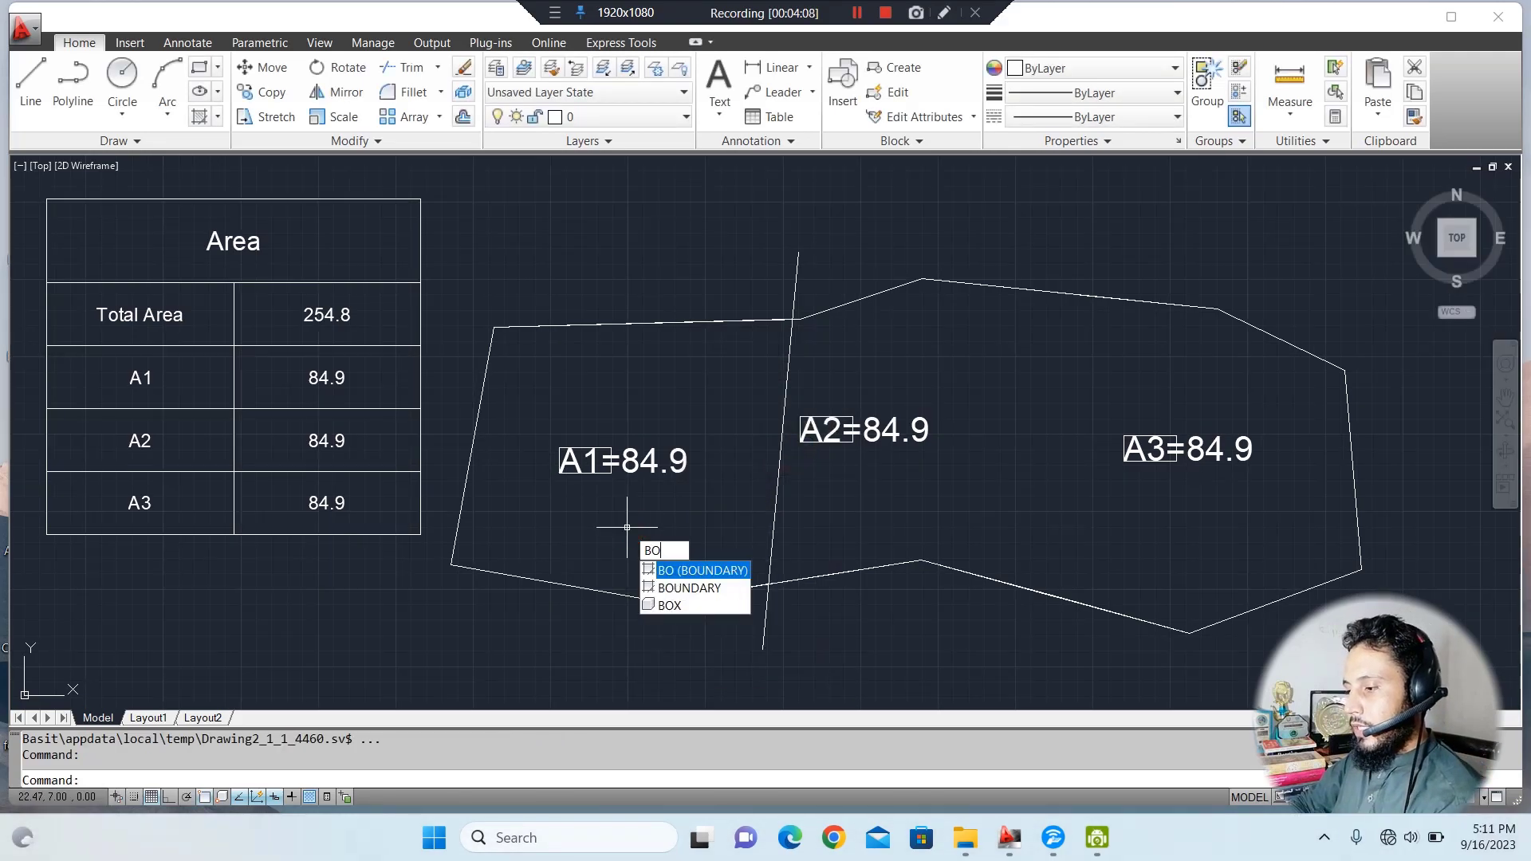
key(space)
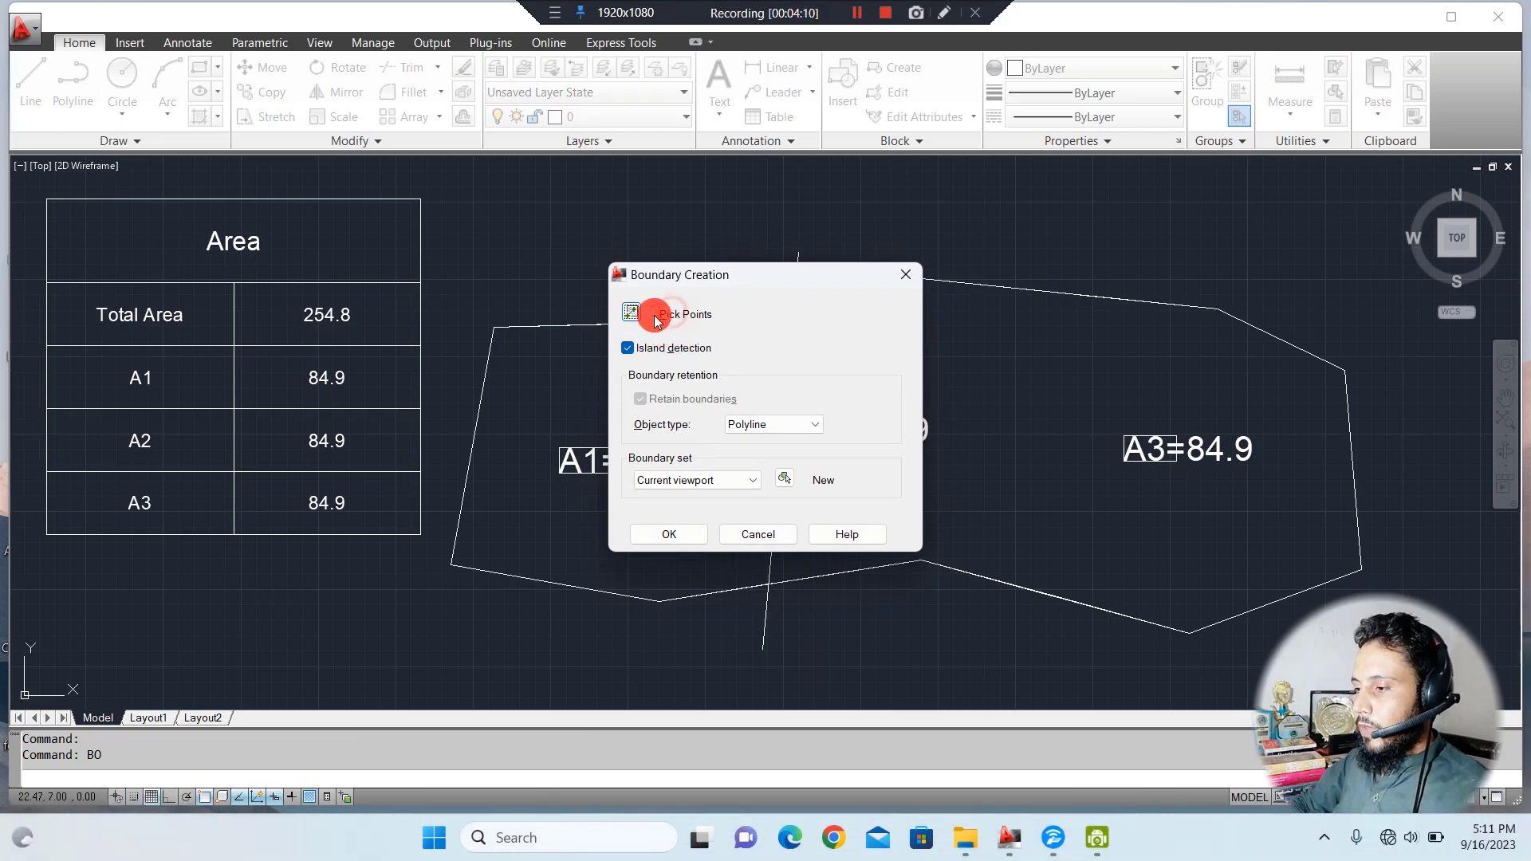
click(634, 313)
click(658, 399)
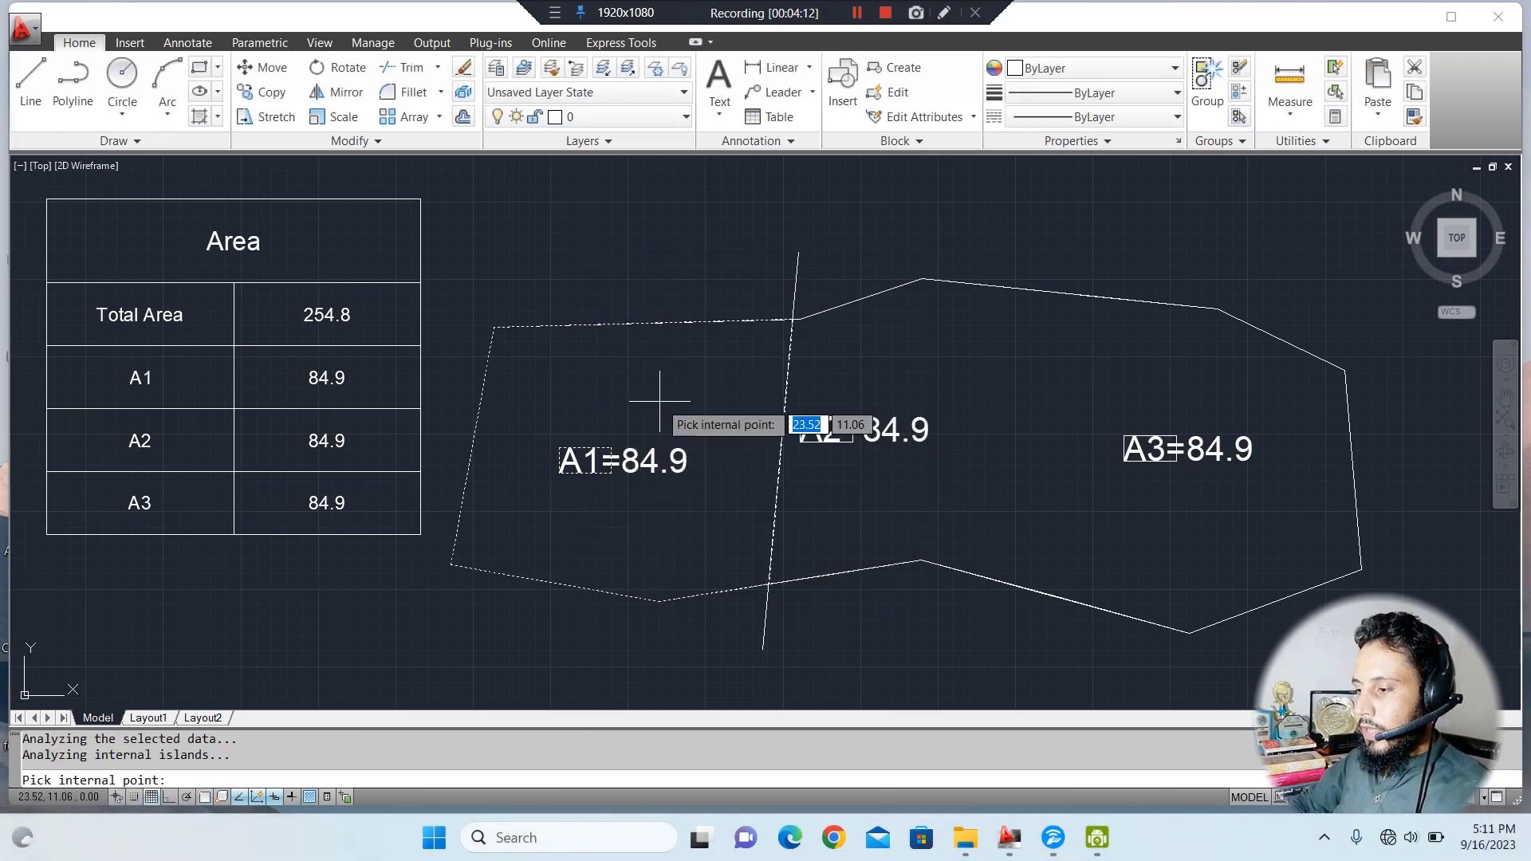
key(space)
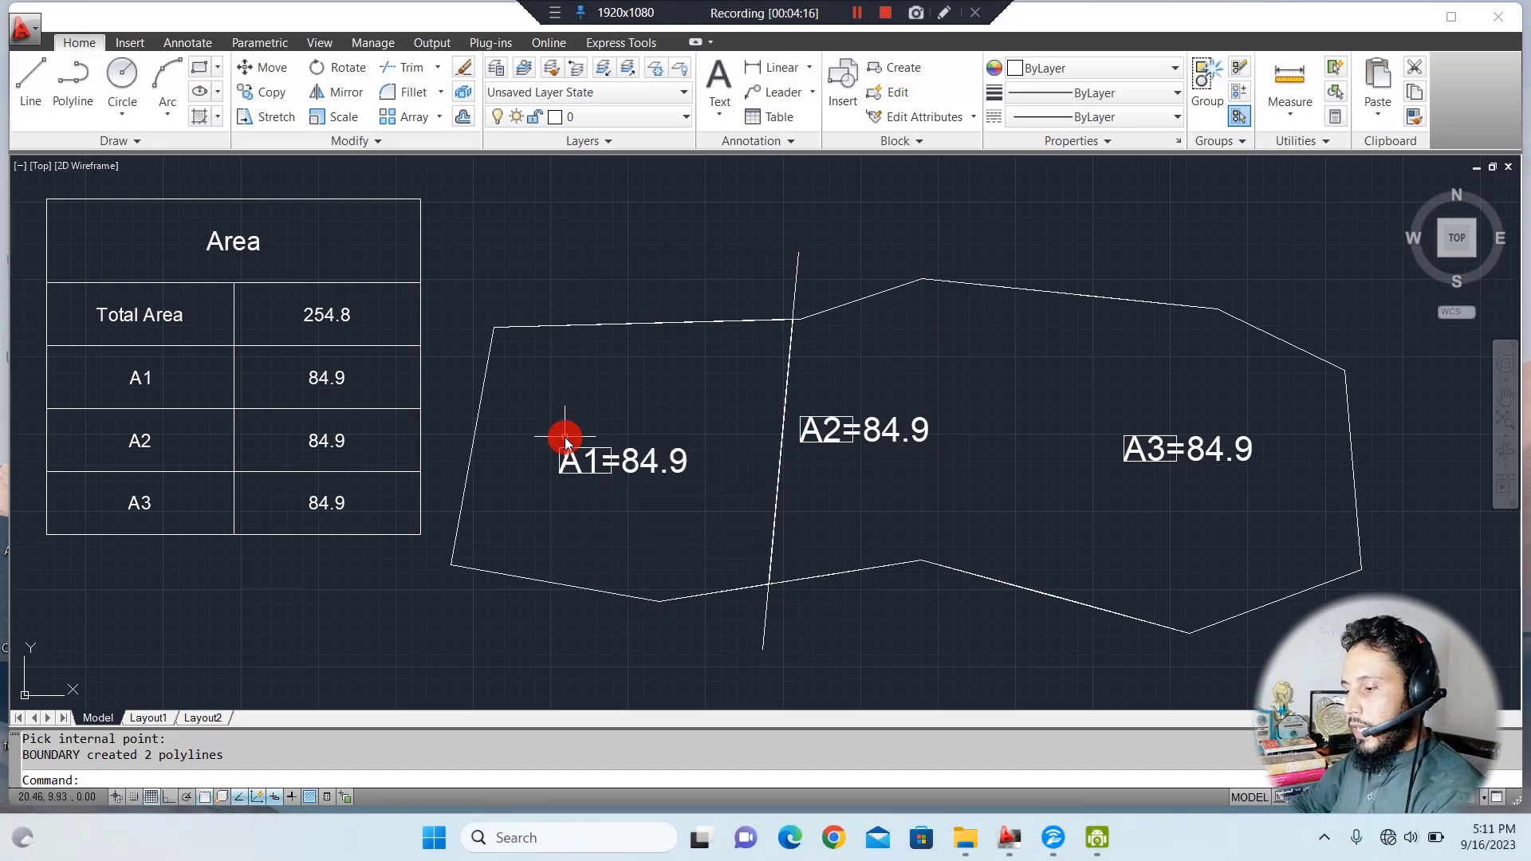
Measure the left part with AA Object: area 84.90, perimeter 36.44.
text(aa)
key(space)
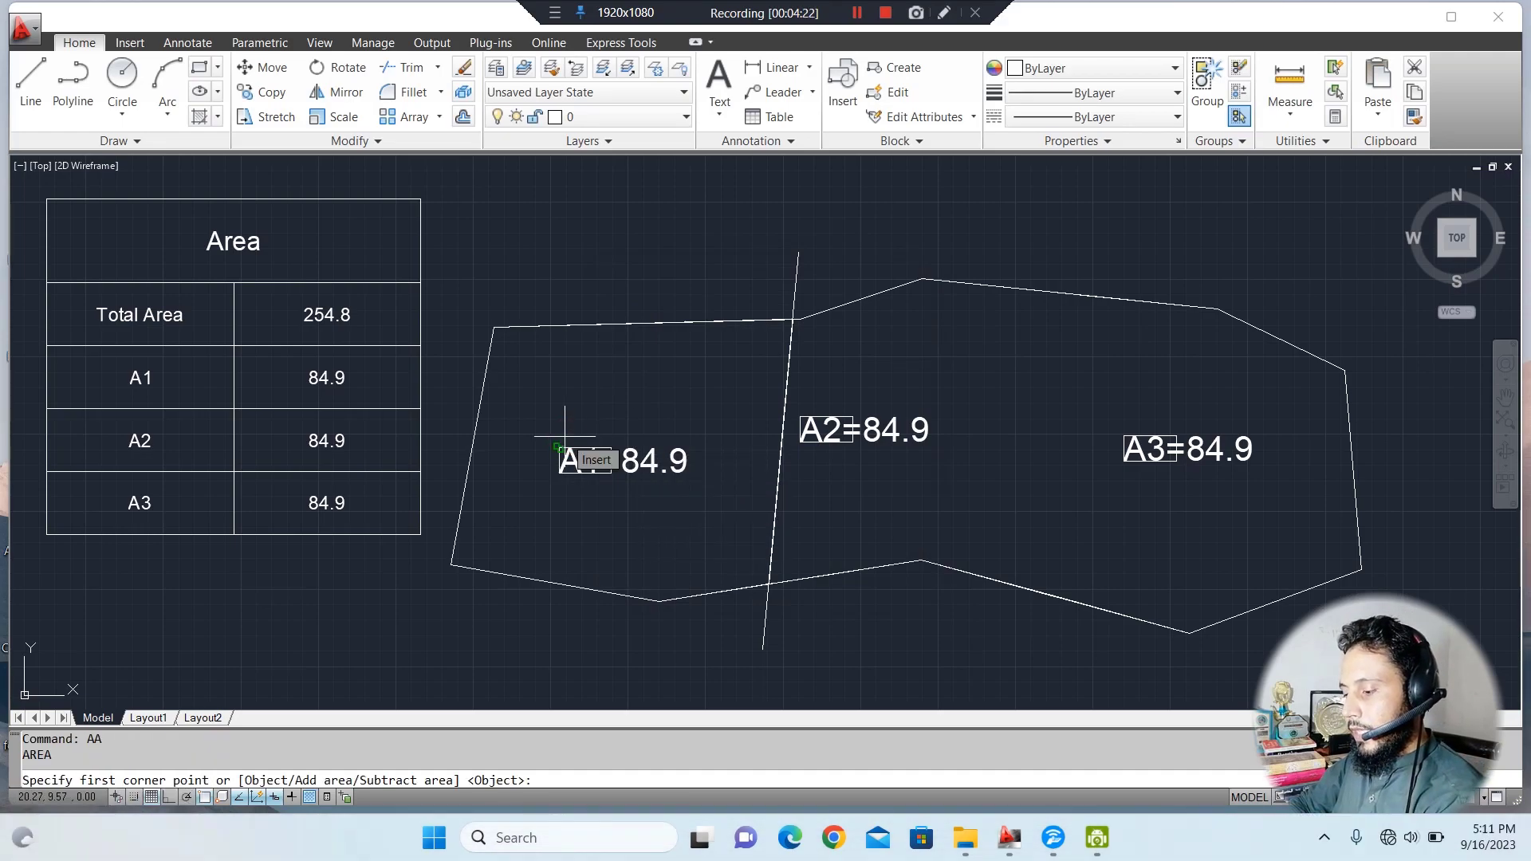
text(o)
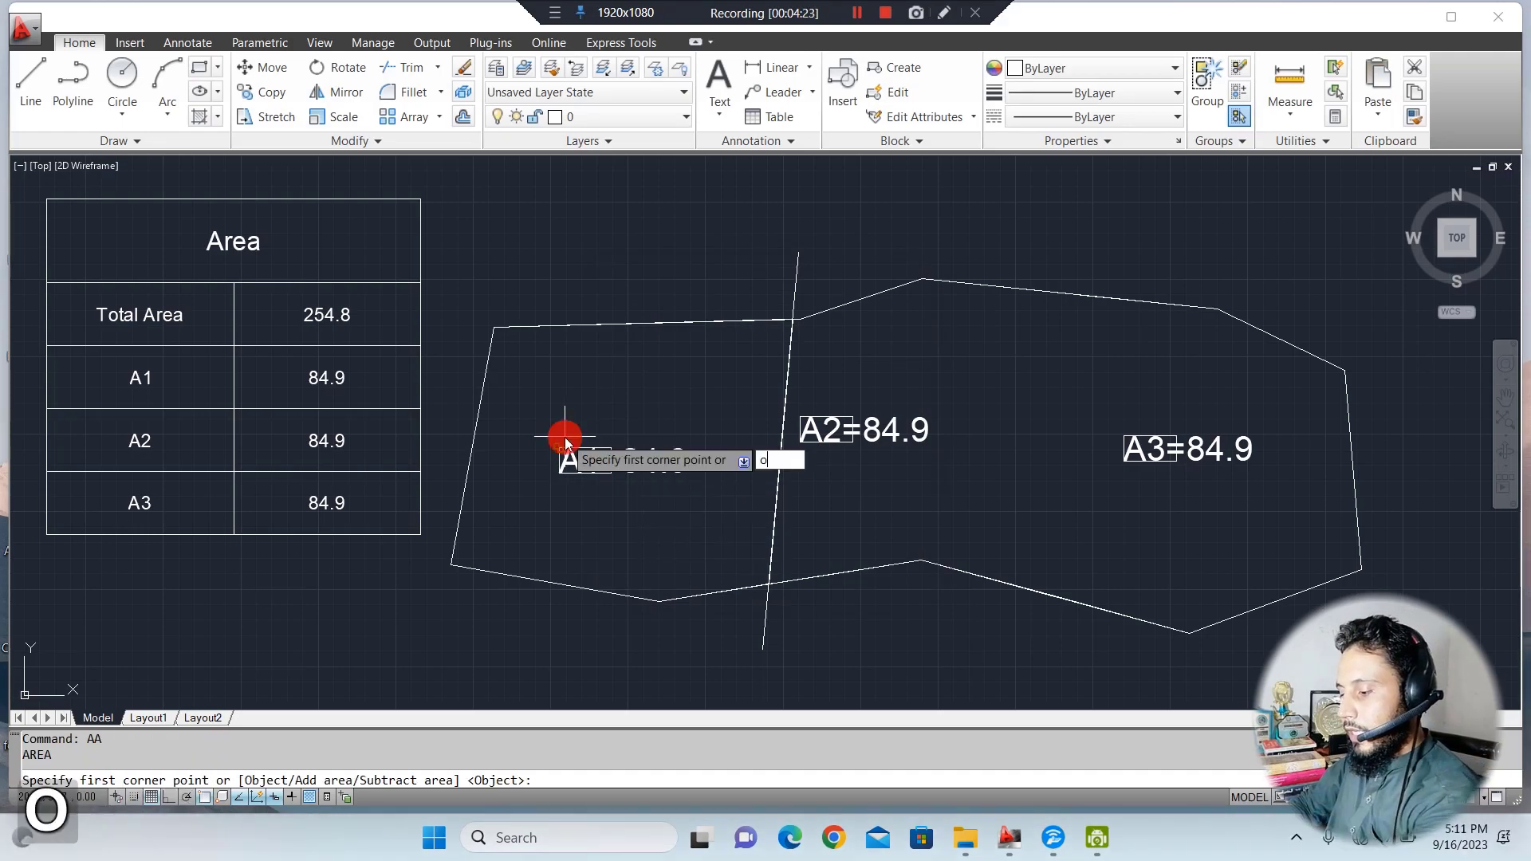
key(space)
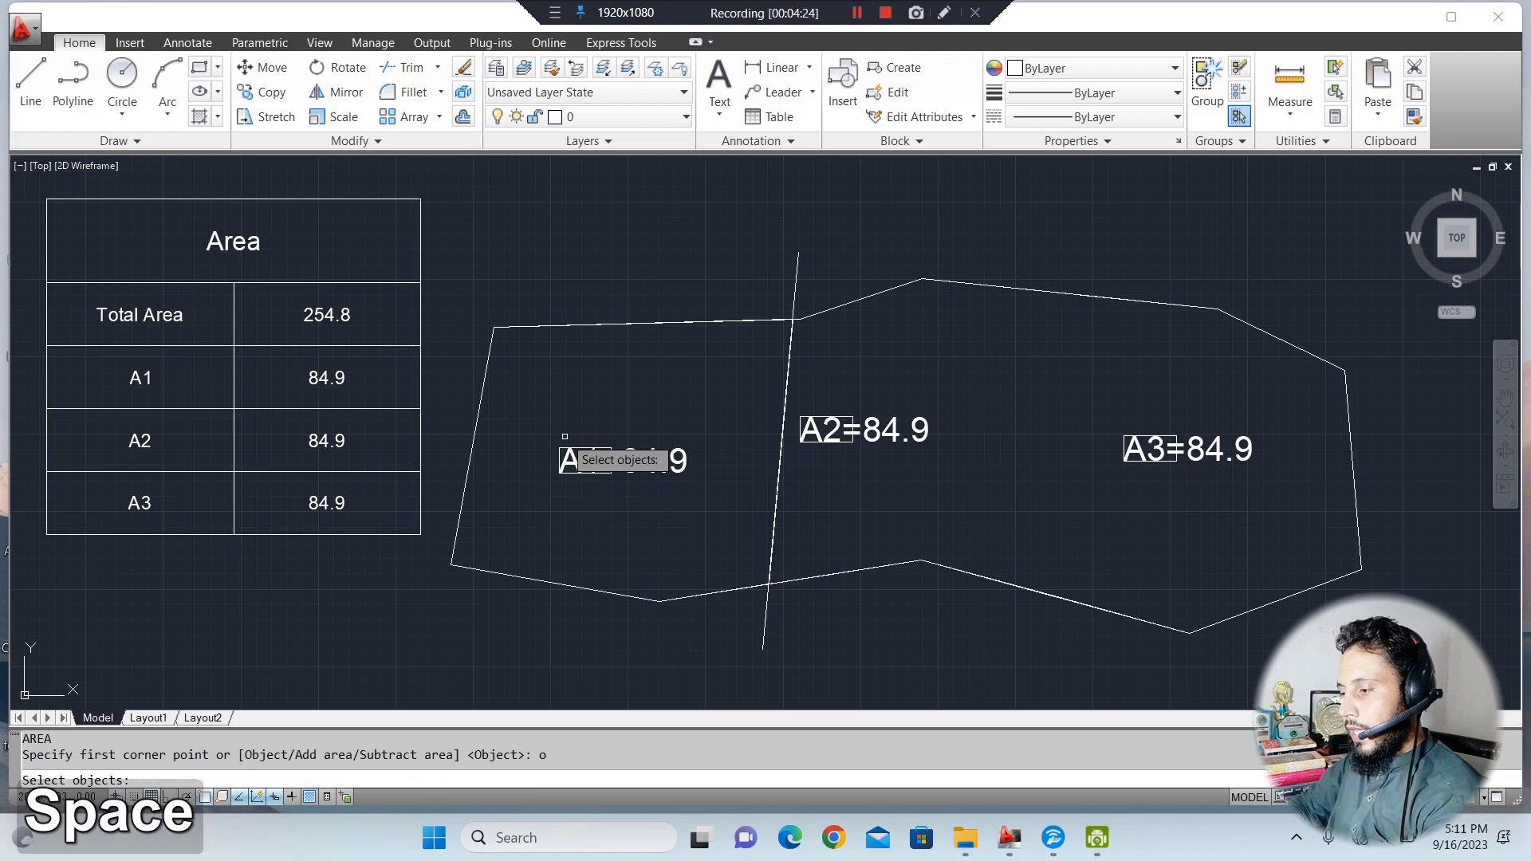
click(633, 323)
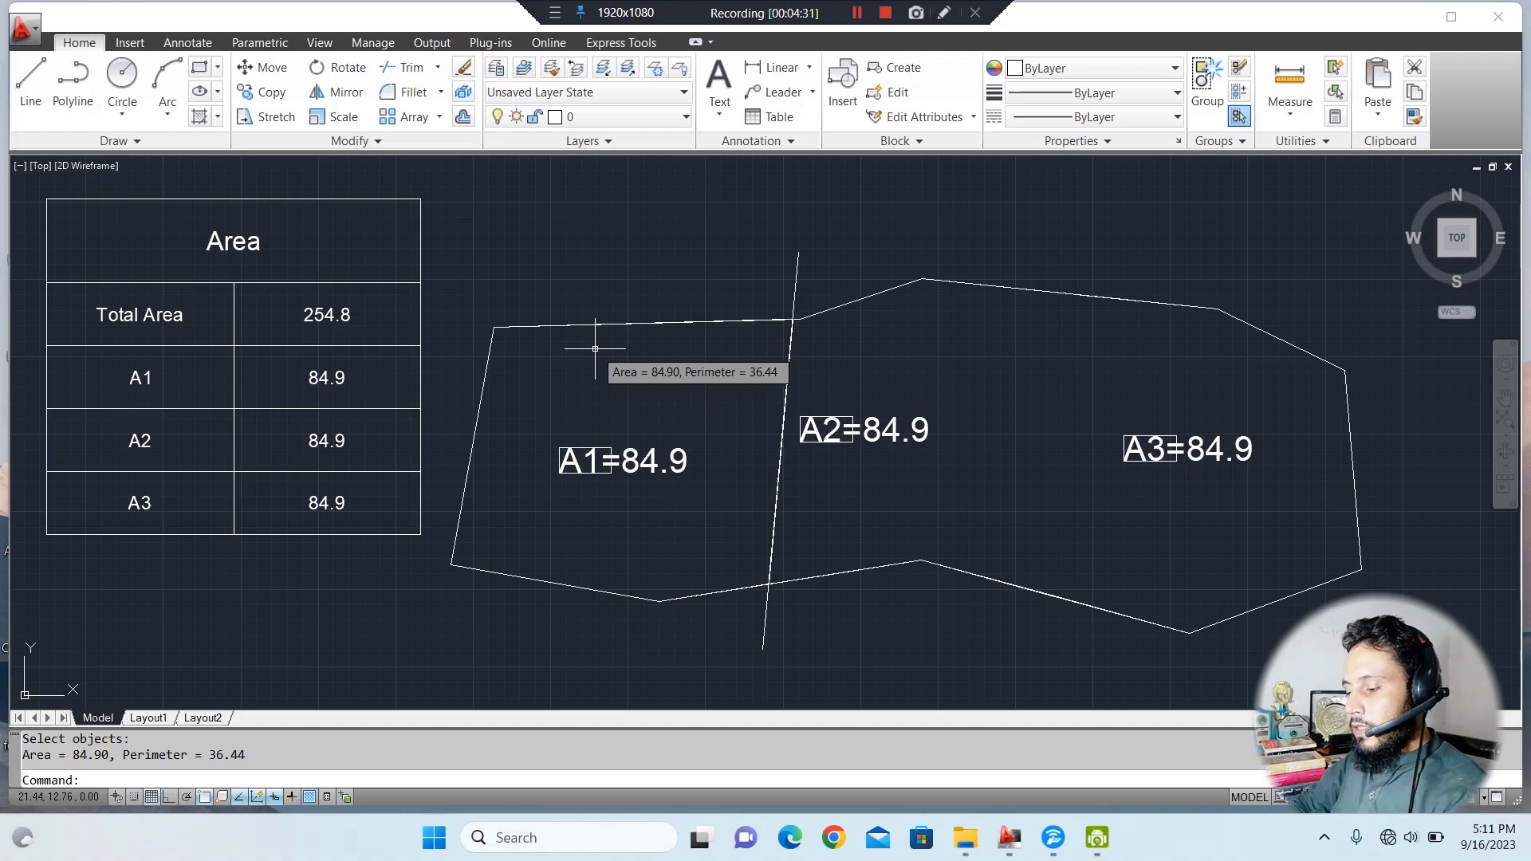
key(Escape)
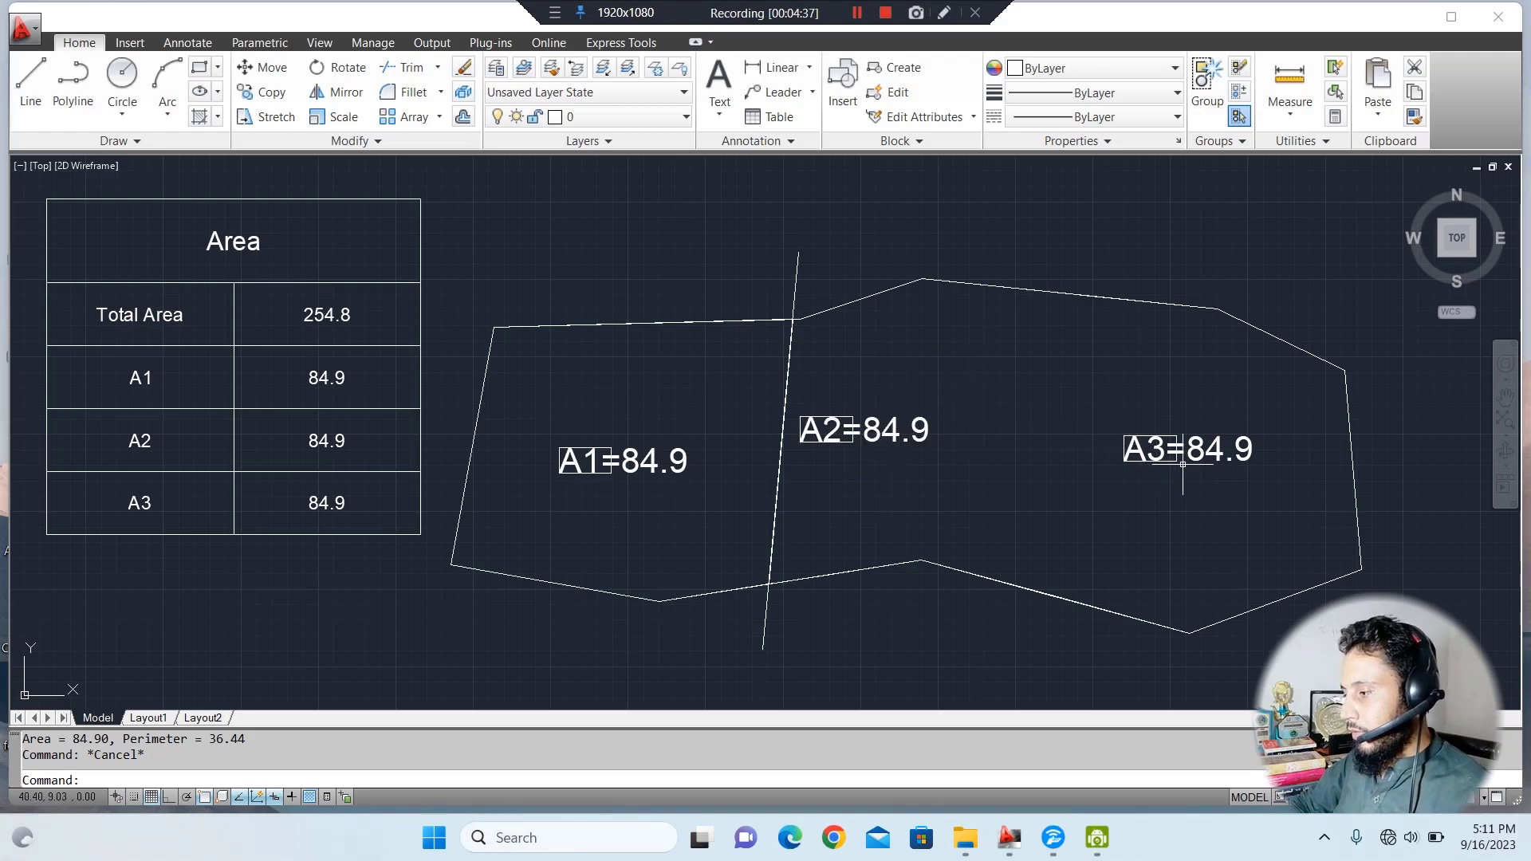
Trace the right-hand region of the polygon as a closed boundary with BO.
text(L)
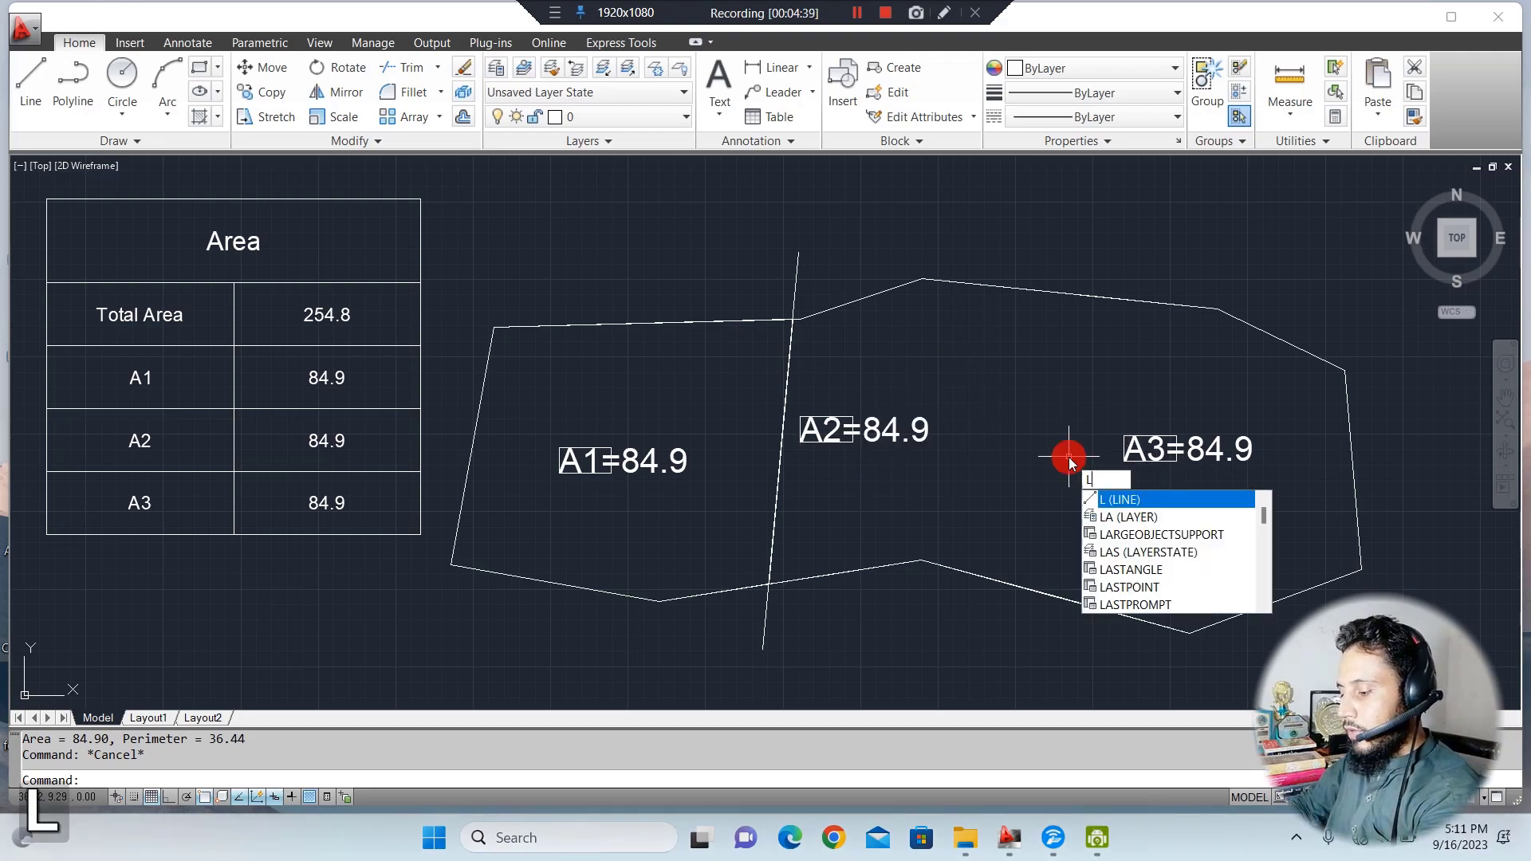
key(space)
click(1065, 227)
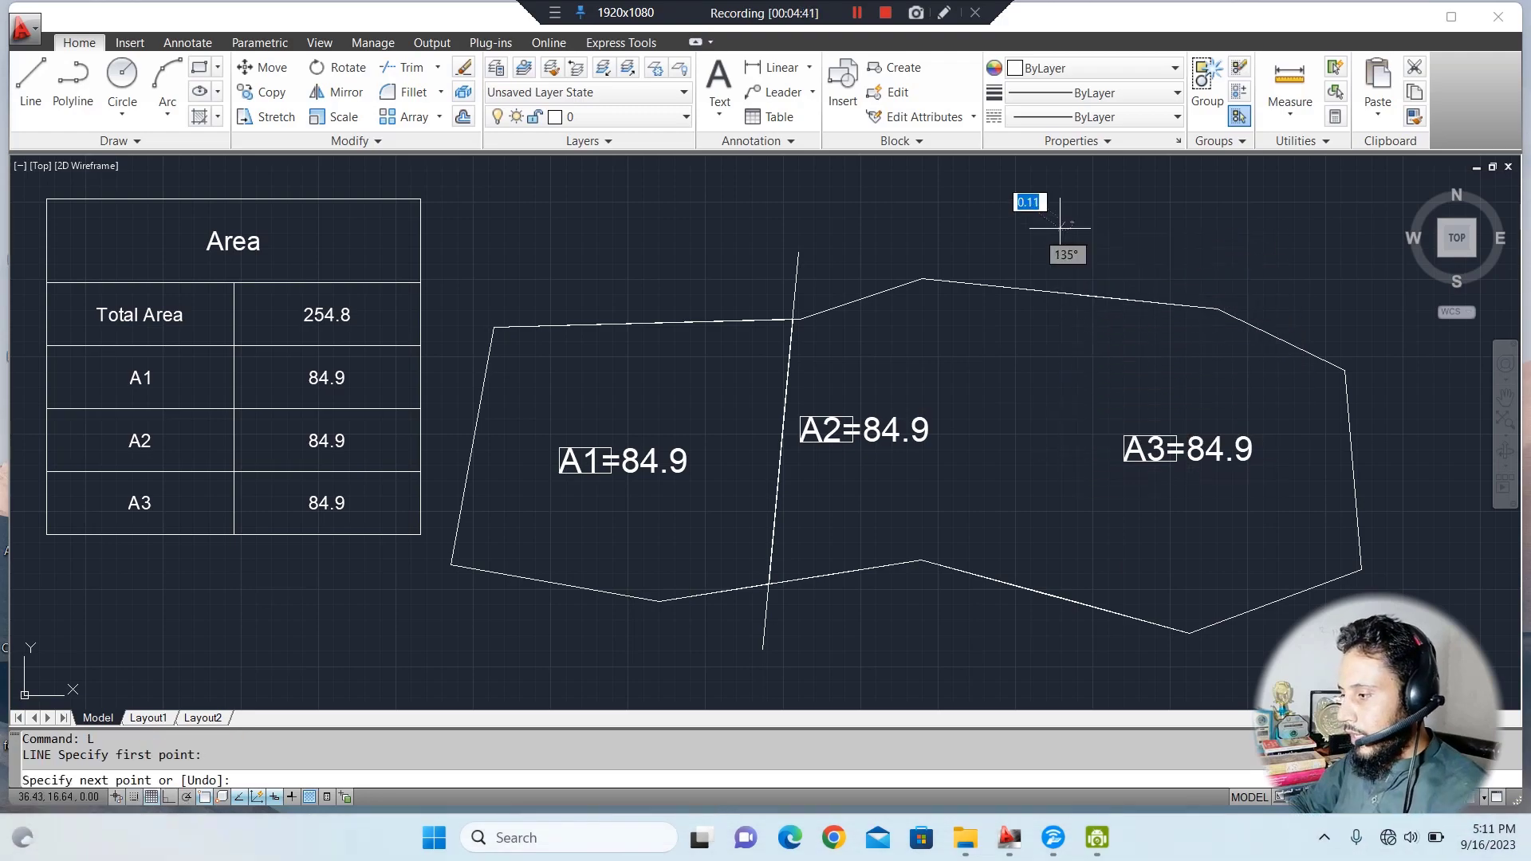
key(Escape)
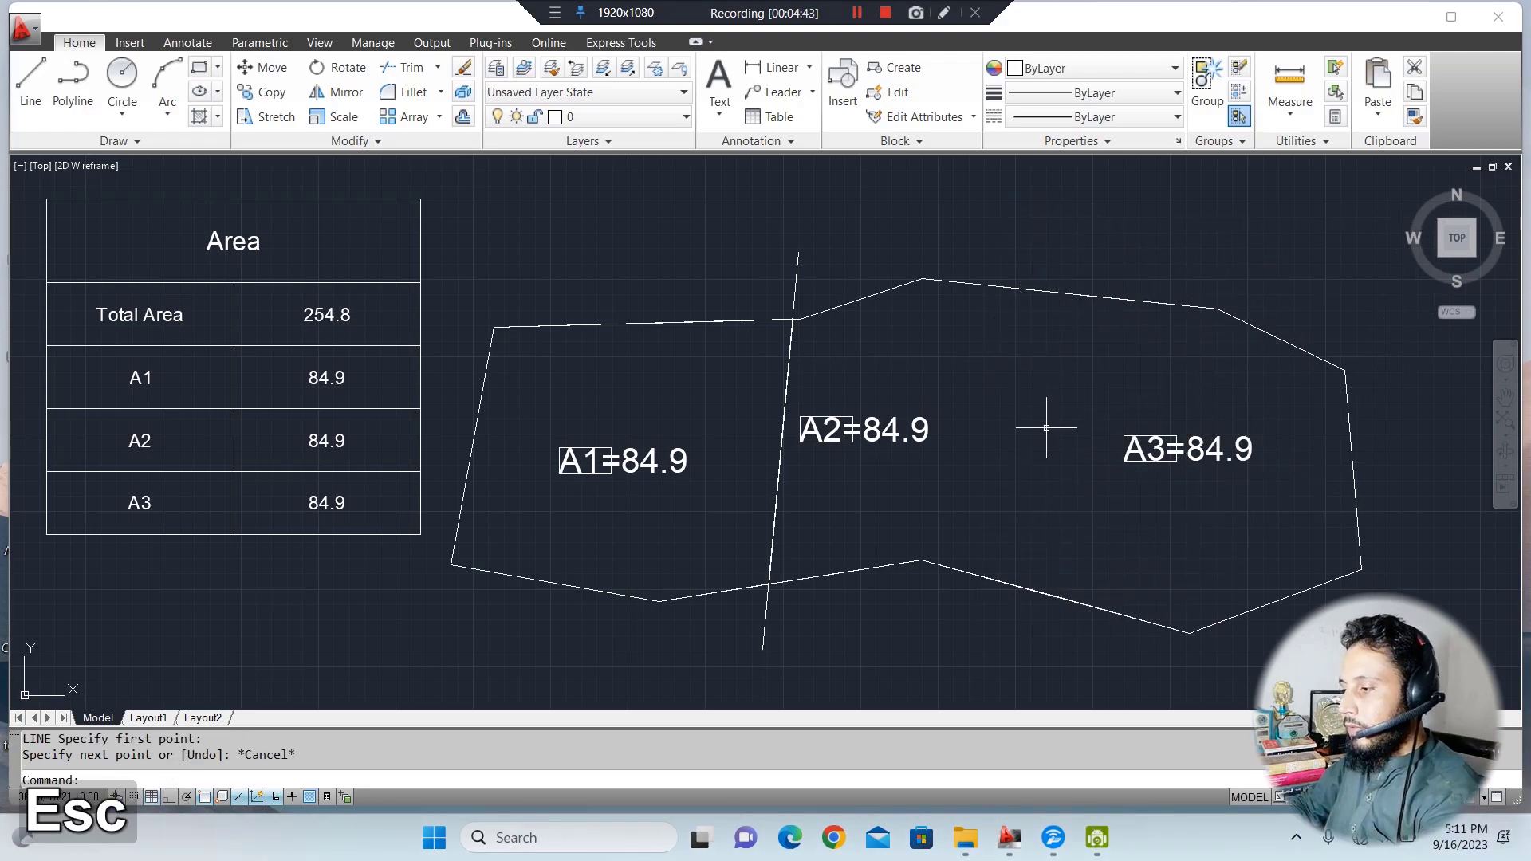
text(BO)
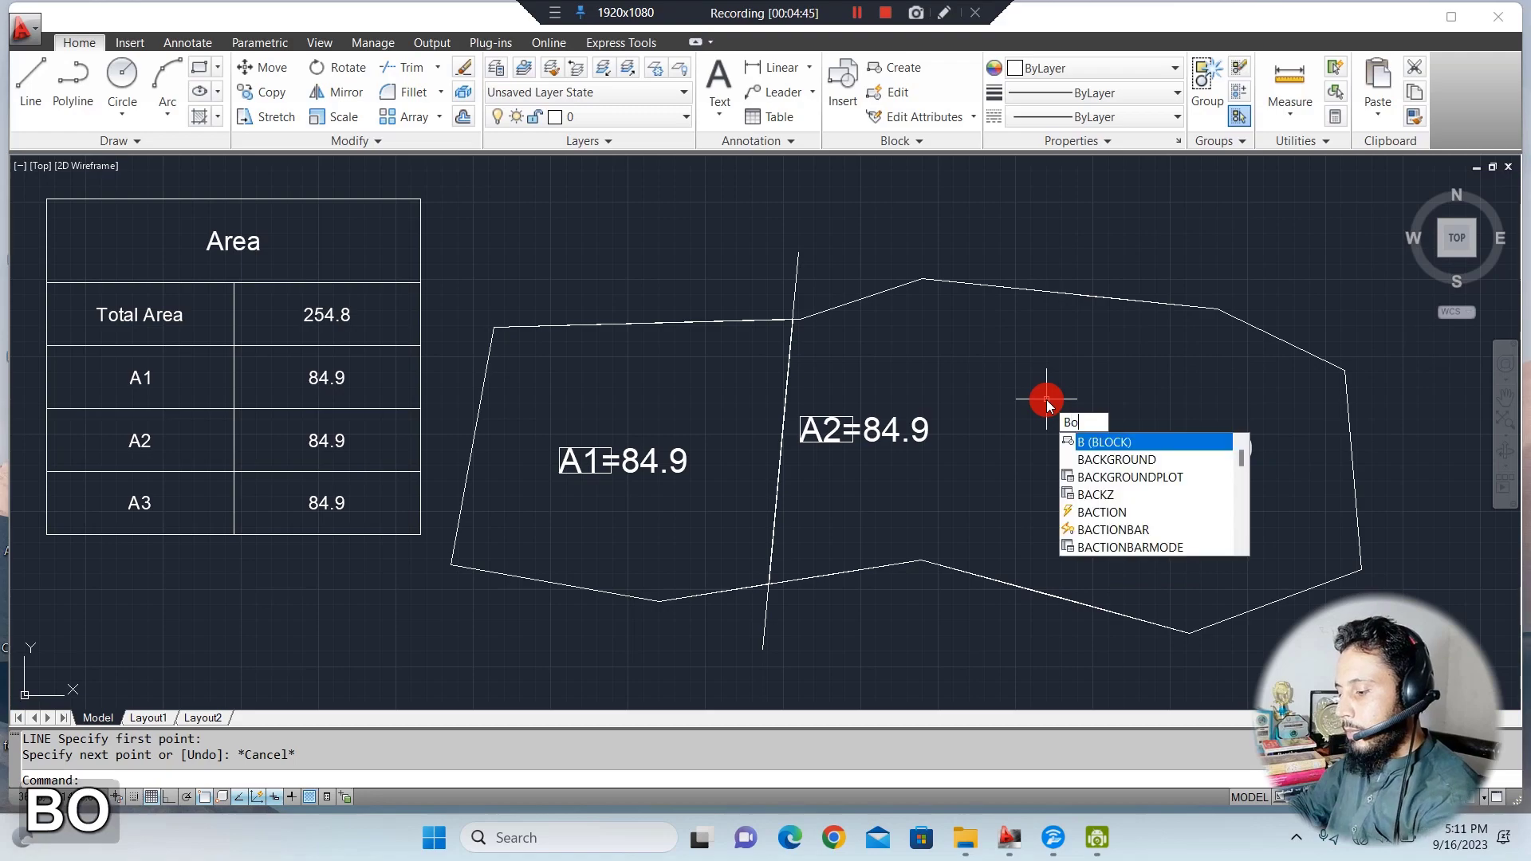
key(space)
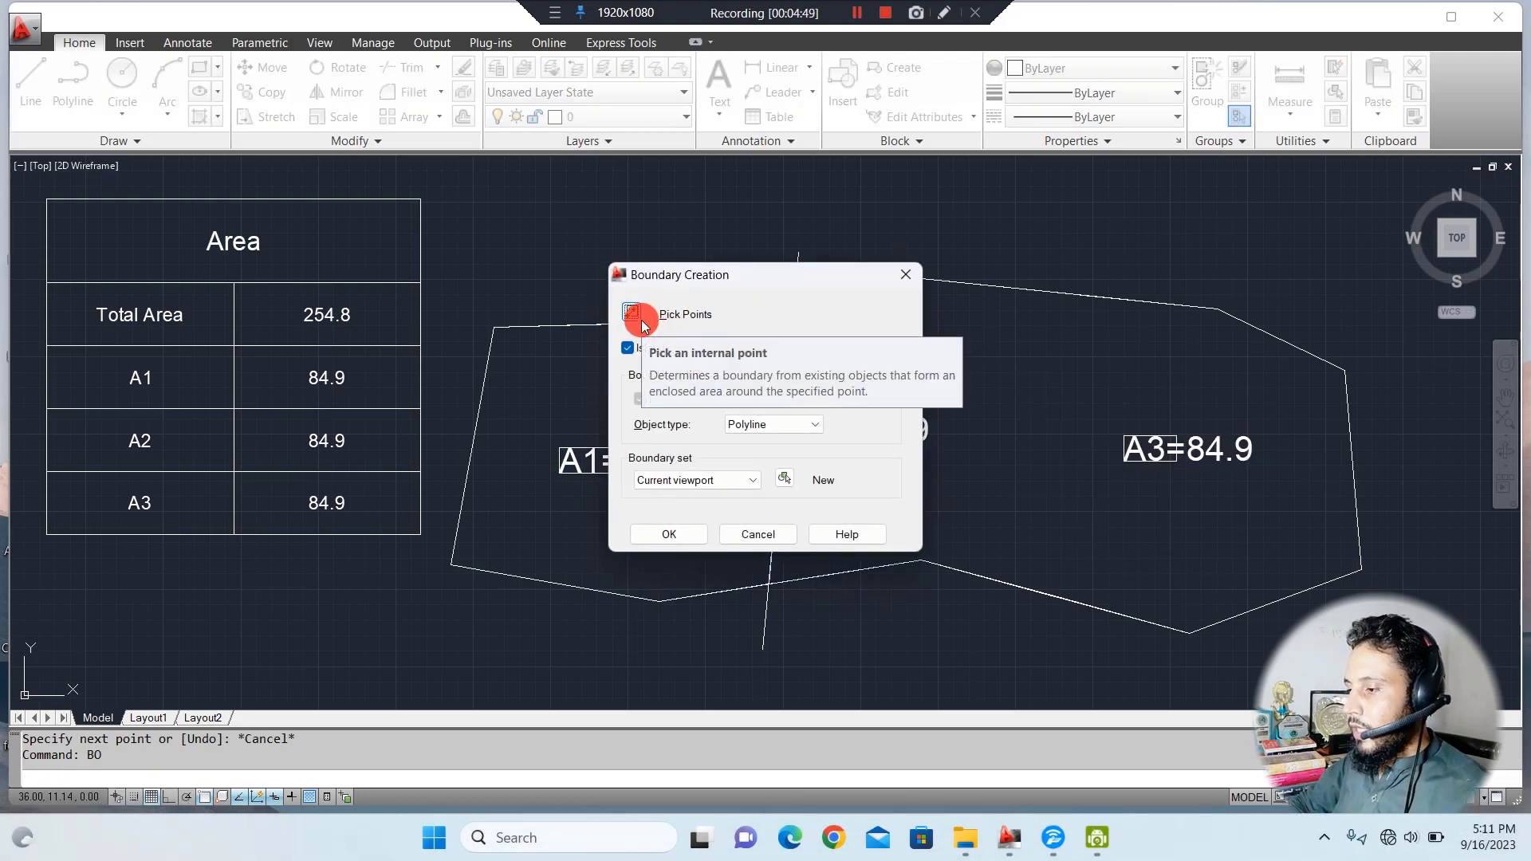
click(635, 318)
click(1028, 369)
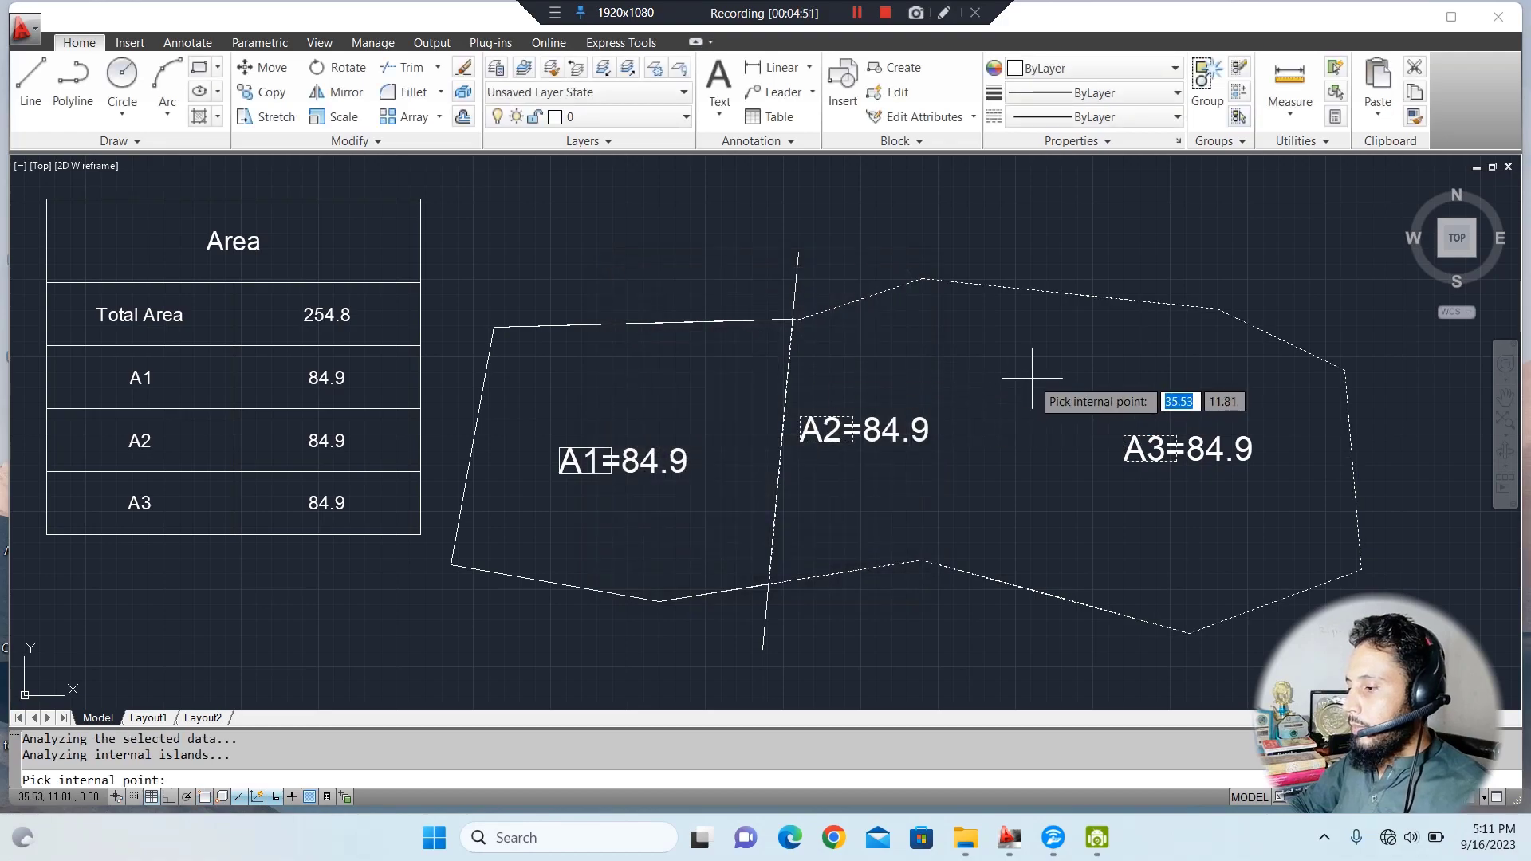
key(space)
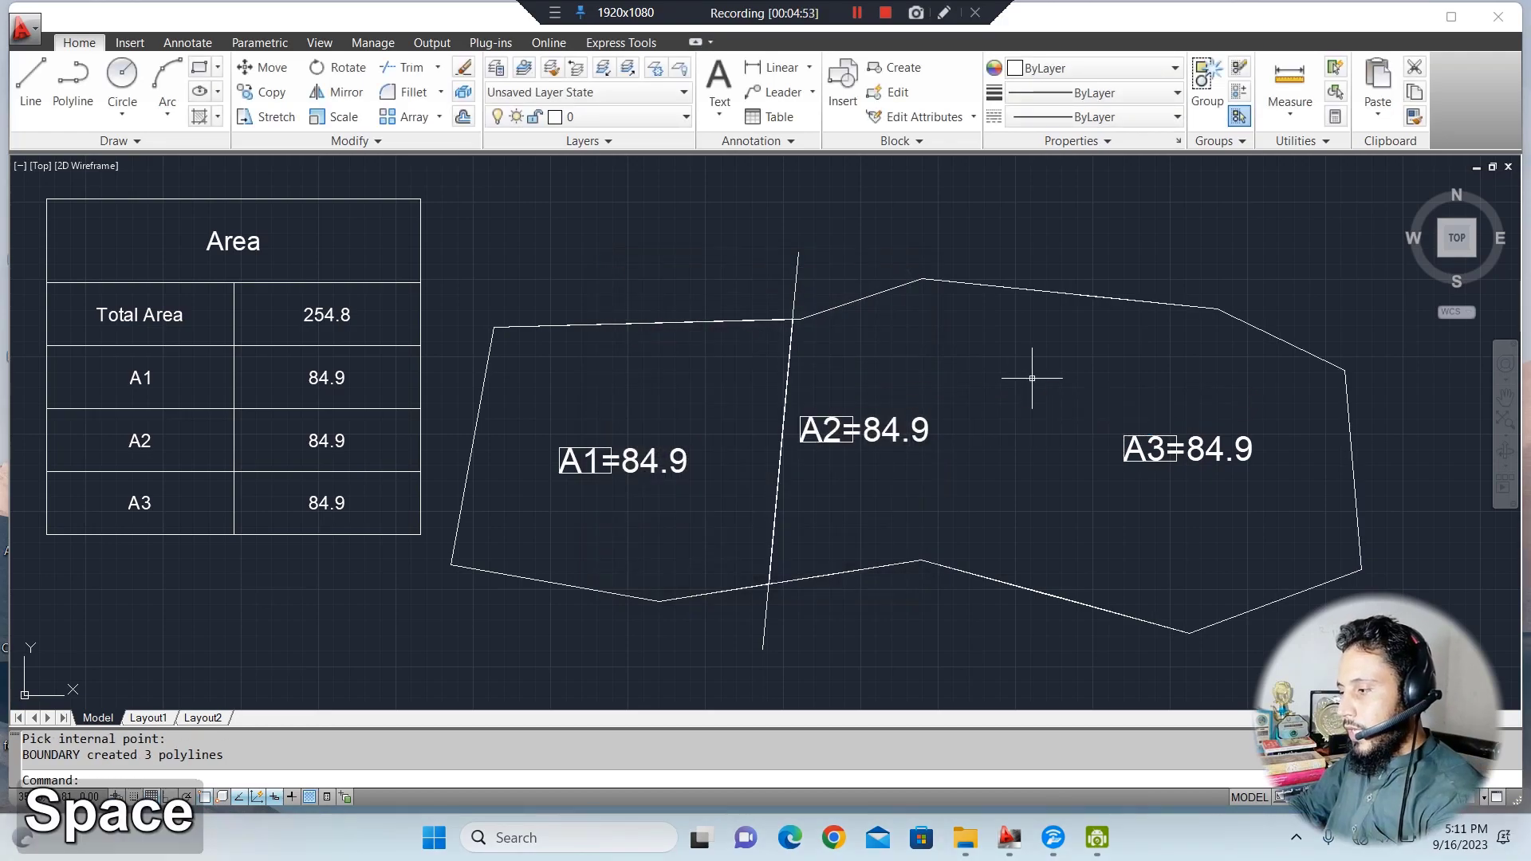
Draw a near-vertical line across the polygon between the A2 and A3 labels.
text(l)
key(space)
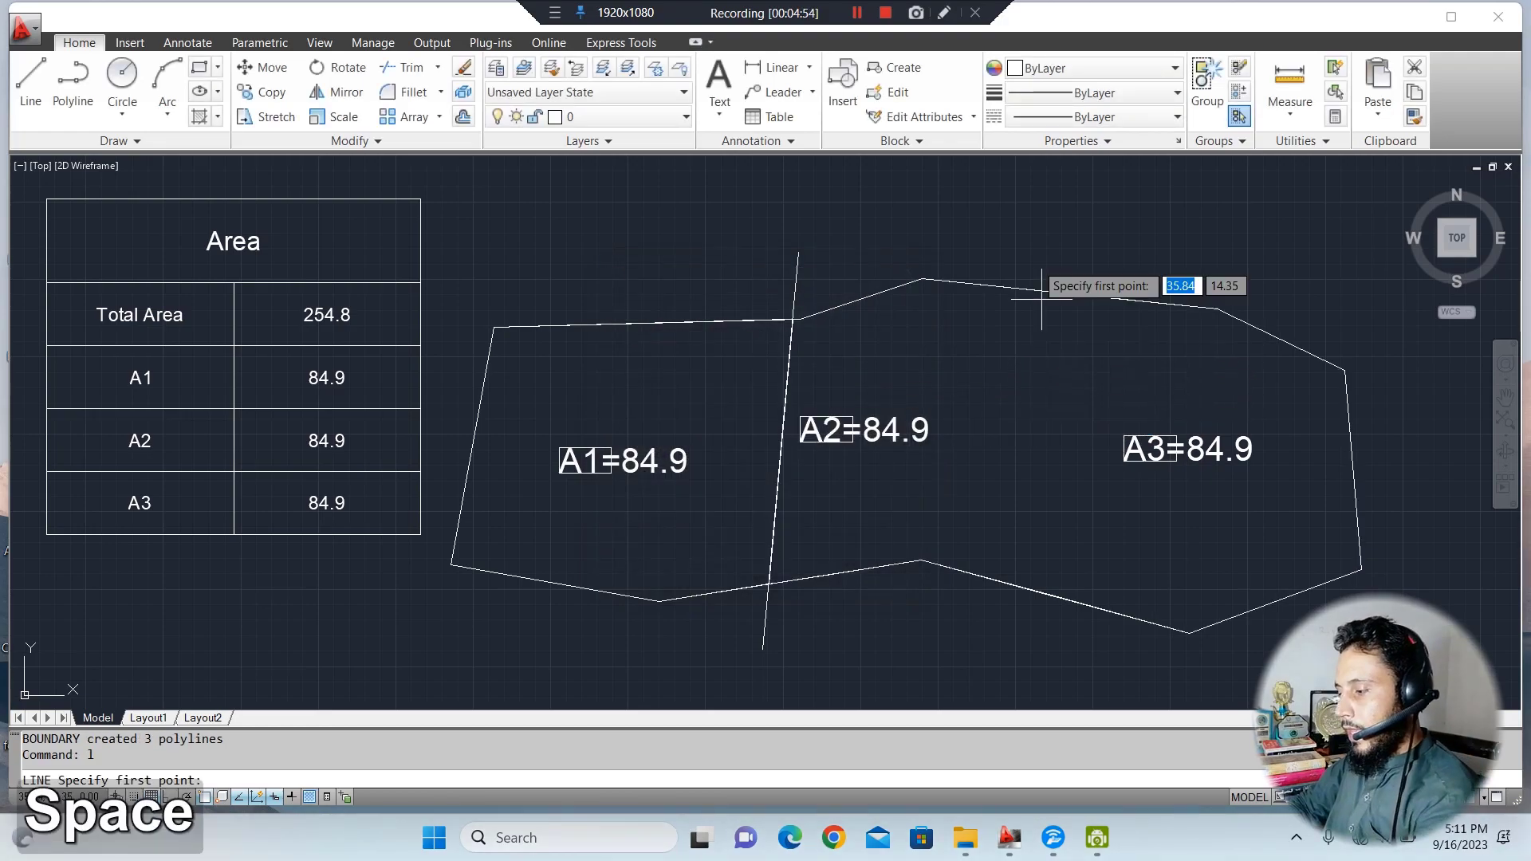
click(1074, 215)
click(1029, 646)
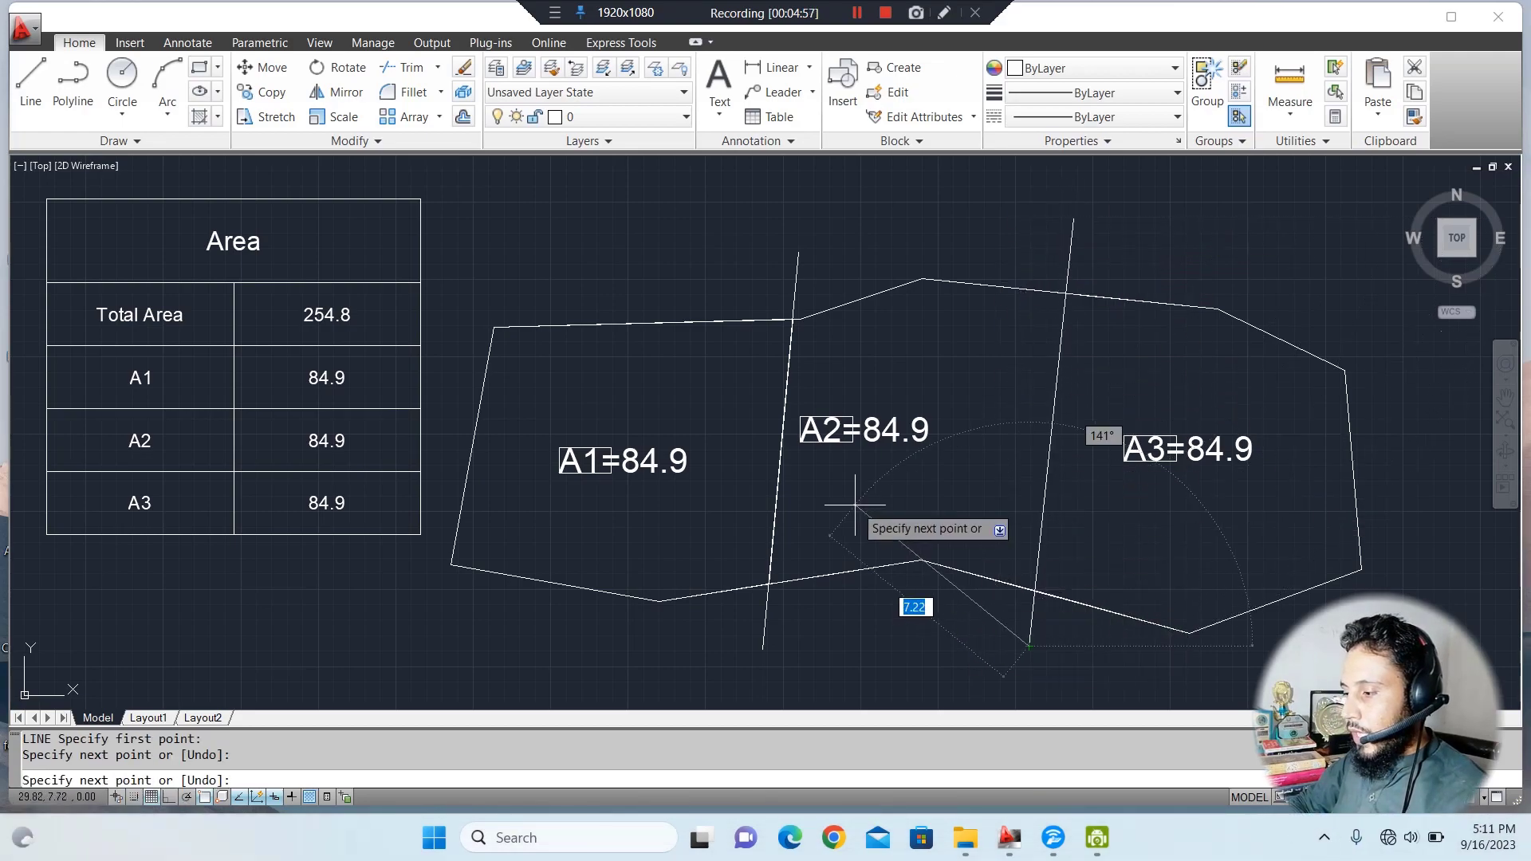
key(Escape)
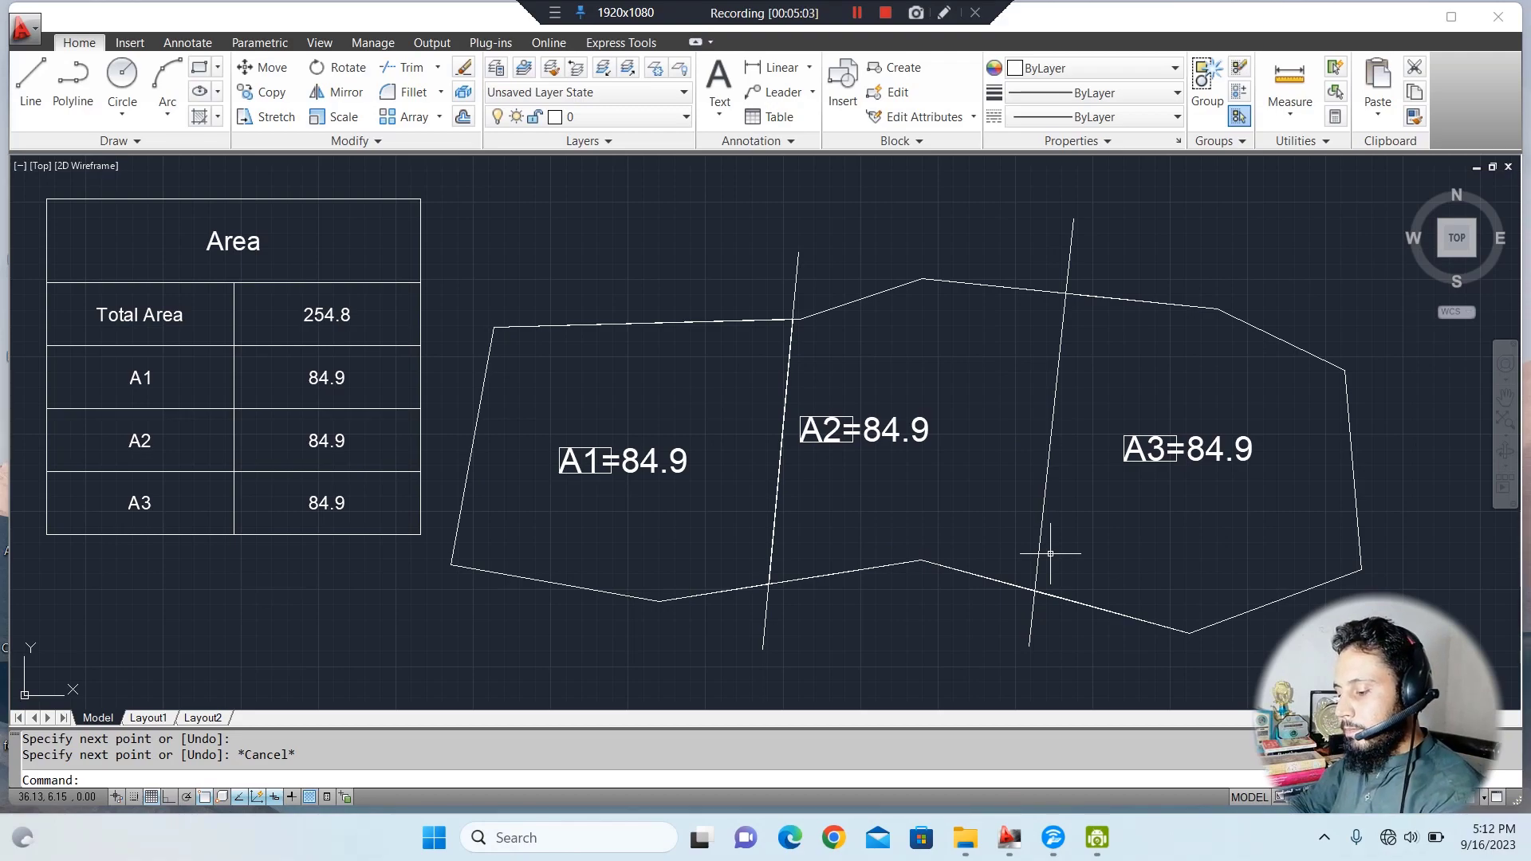
Run CD on the polygon with the new line, target area 84.9, shifting the line parallel.
text(CD)
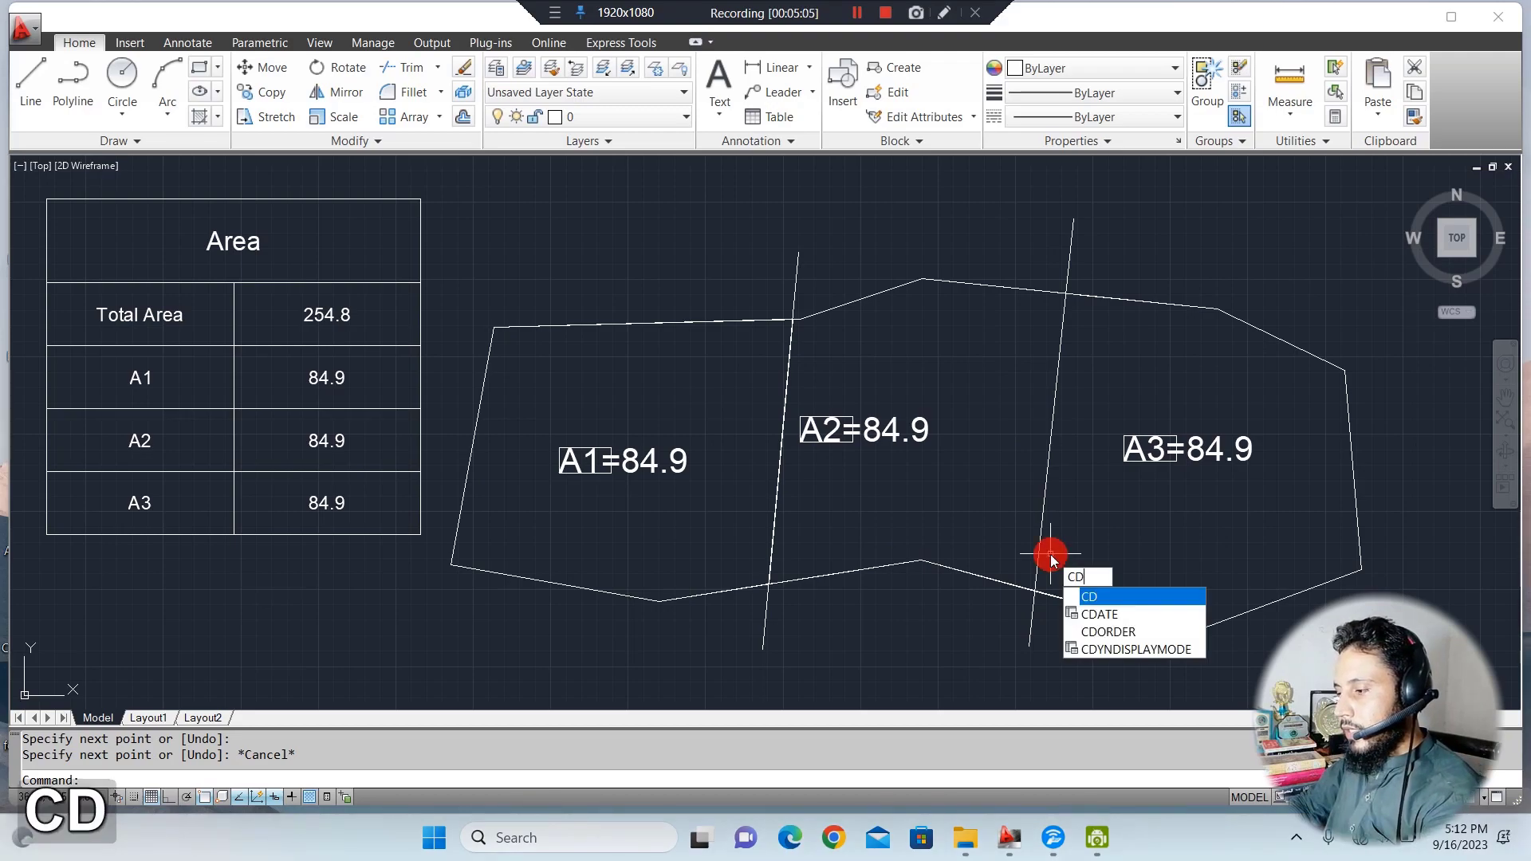
key(space)
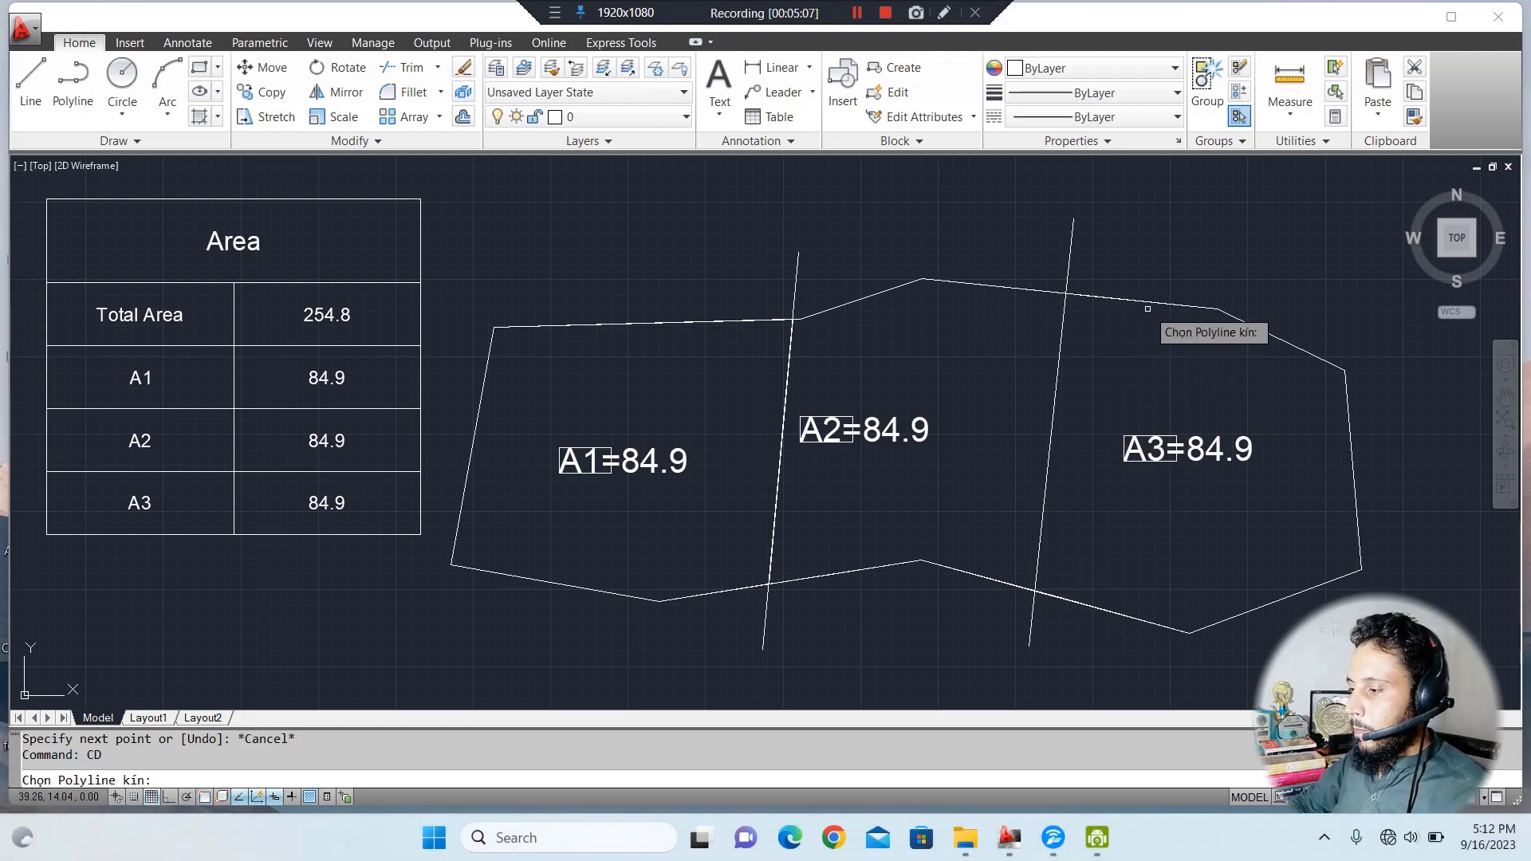
click(1154, 303)
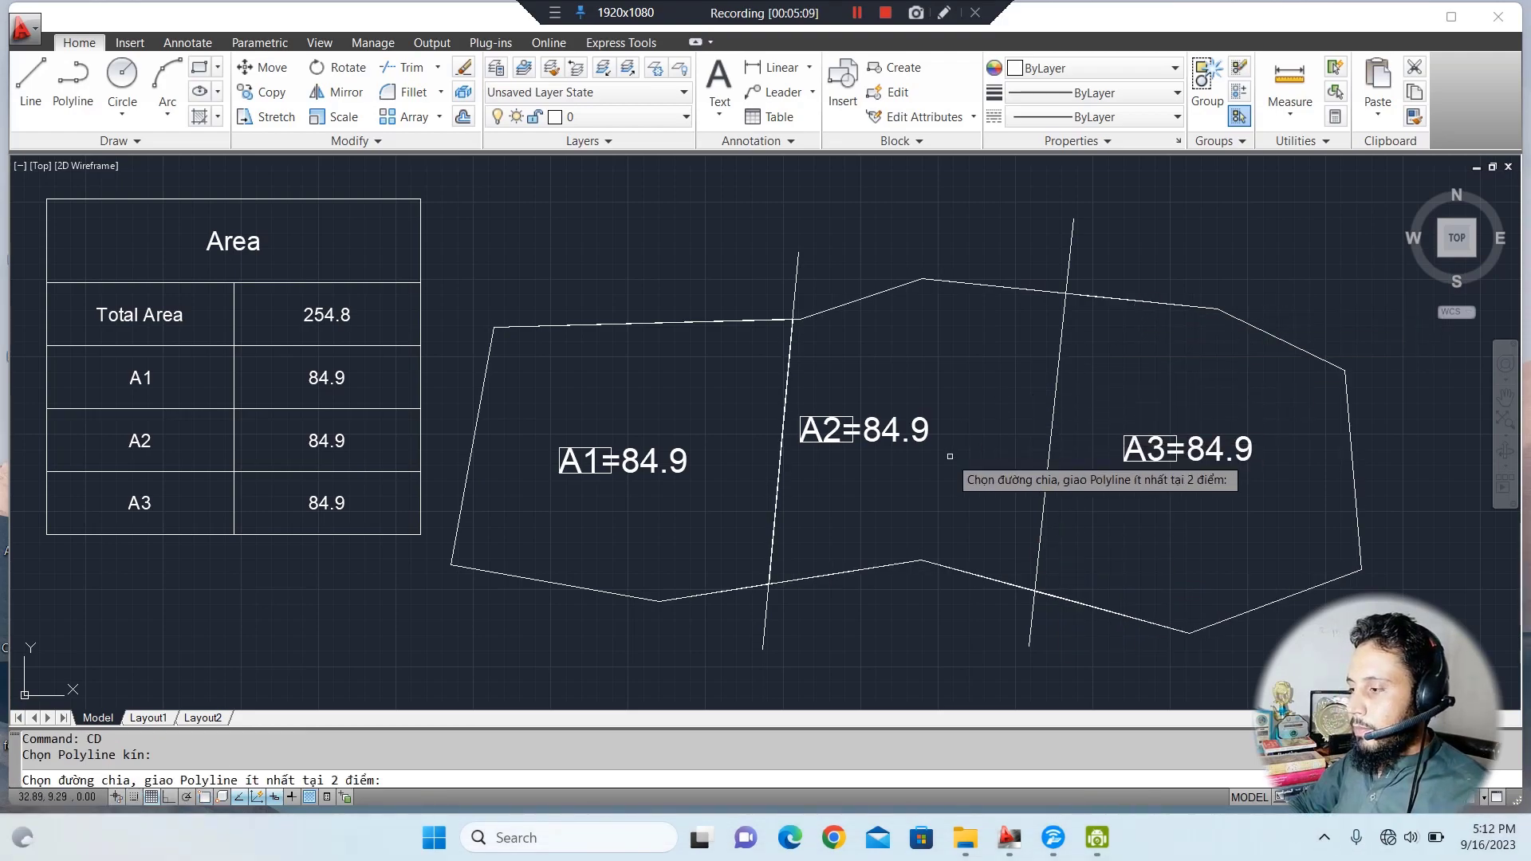
click(1047, 434)
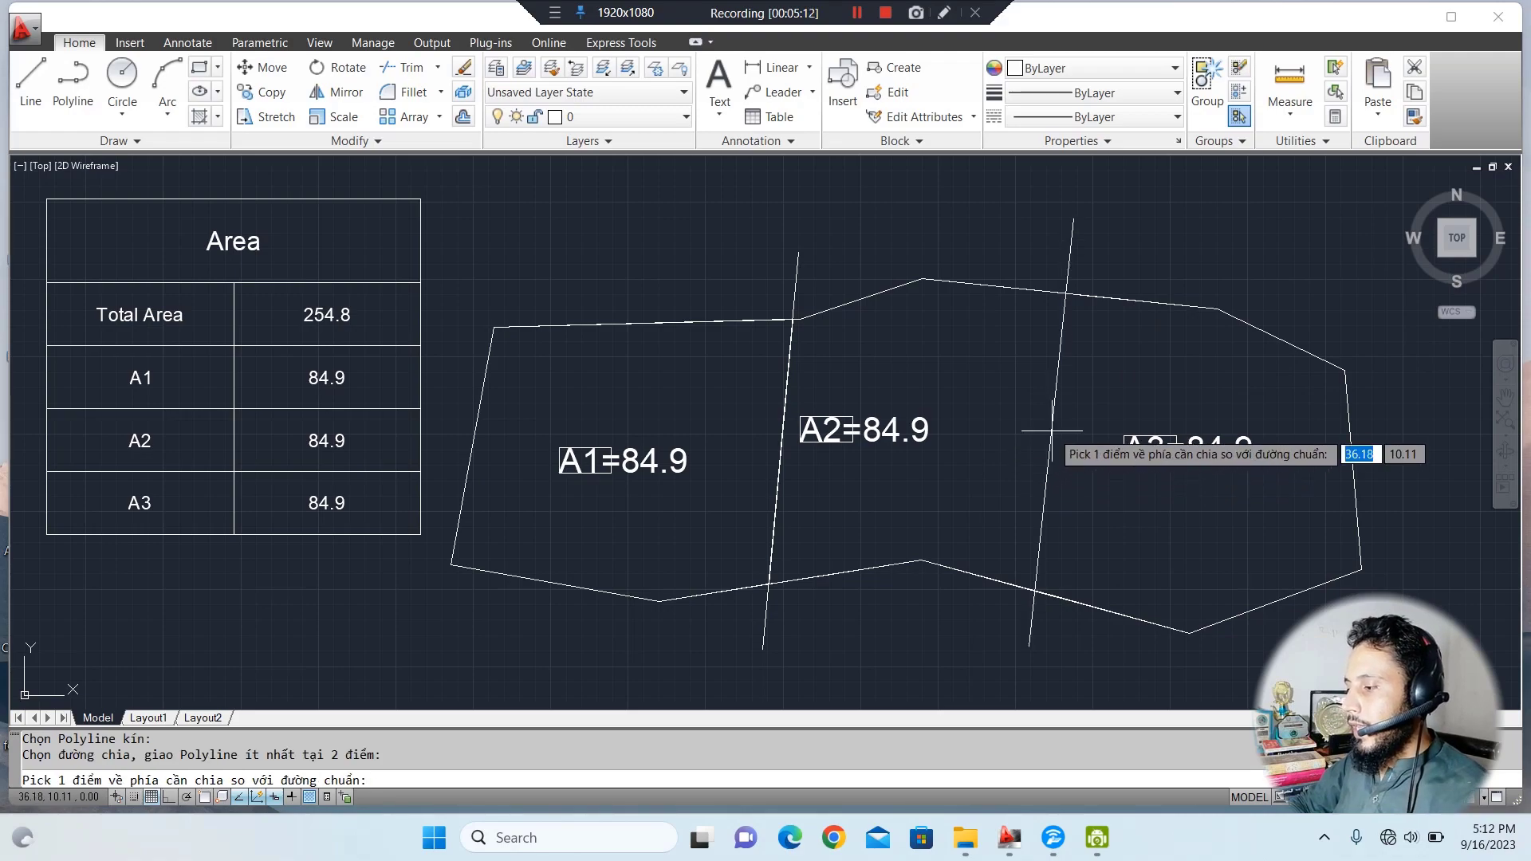
click(967, 461)
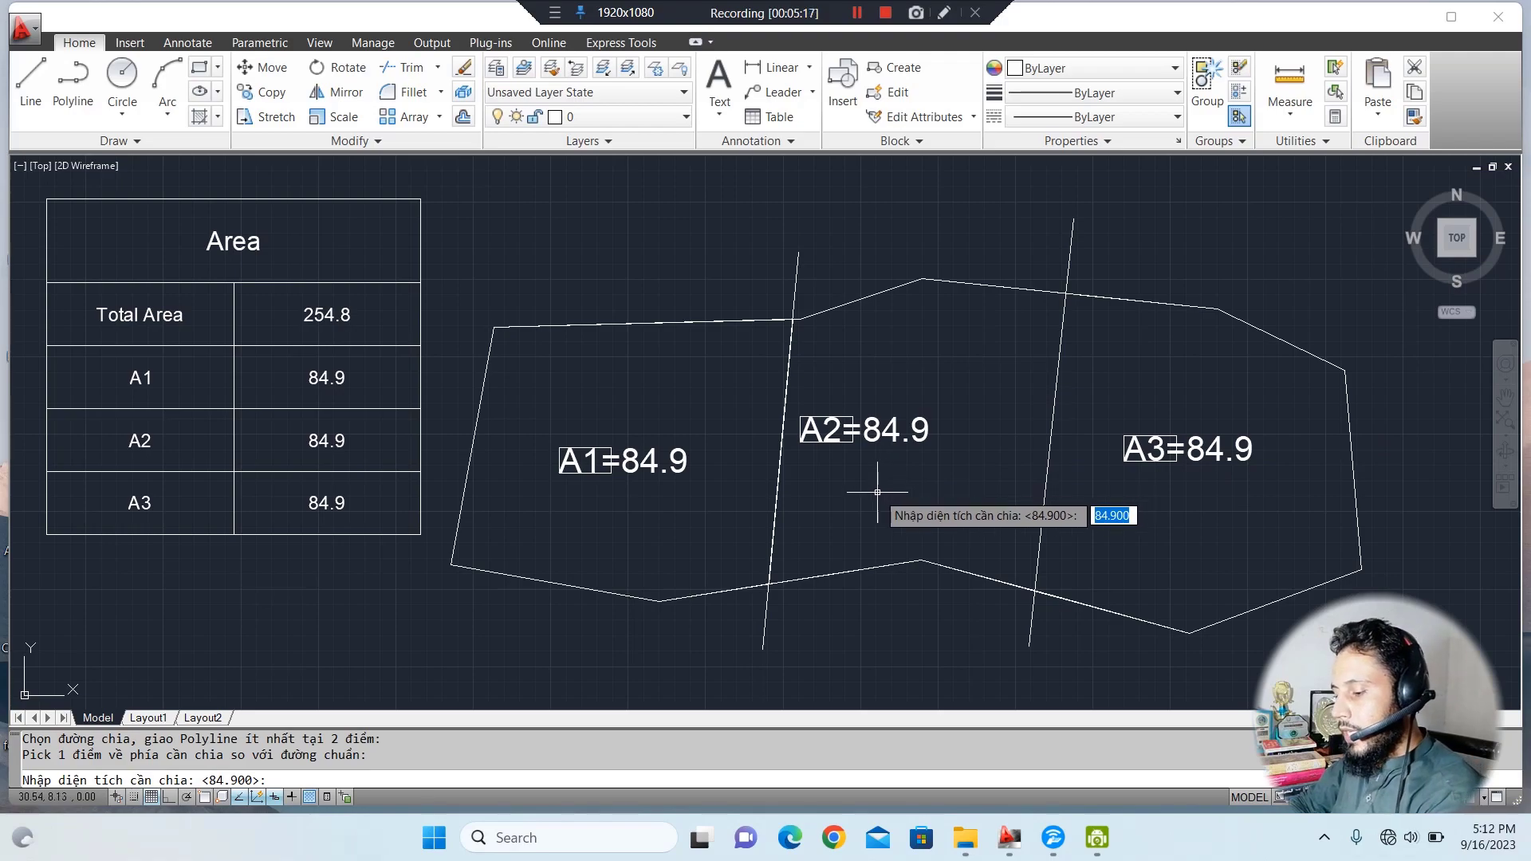
text(8)
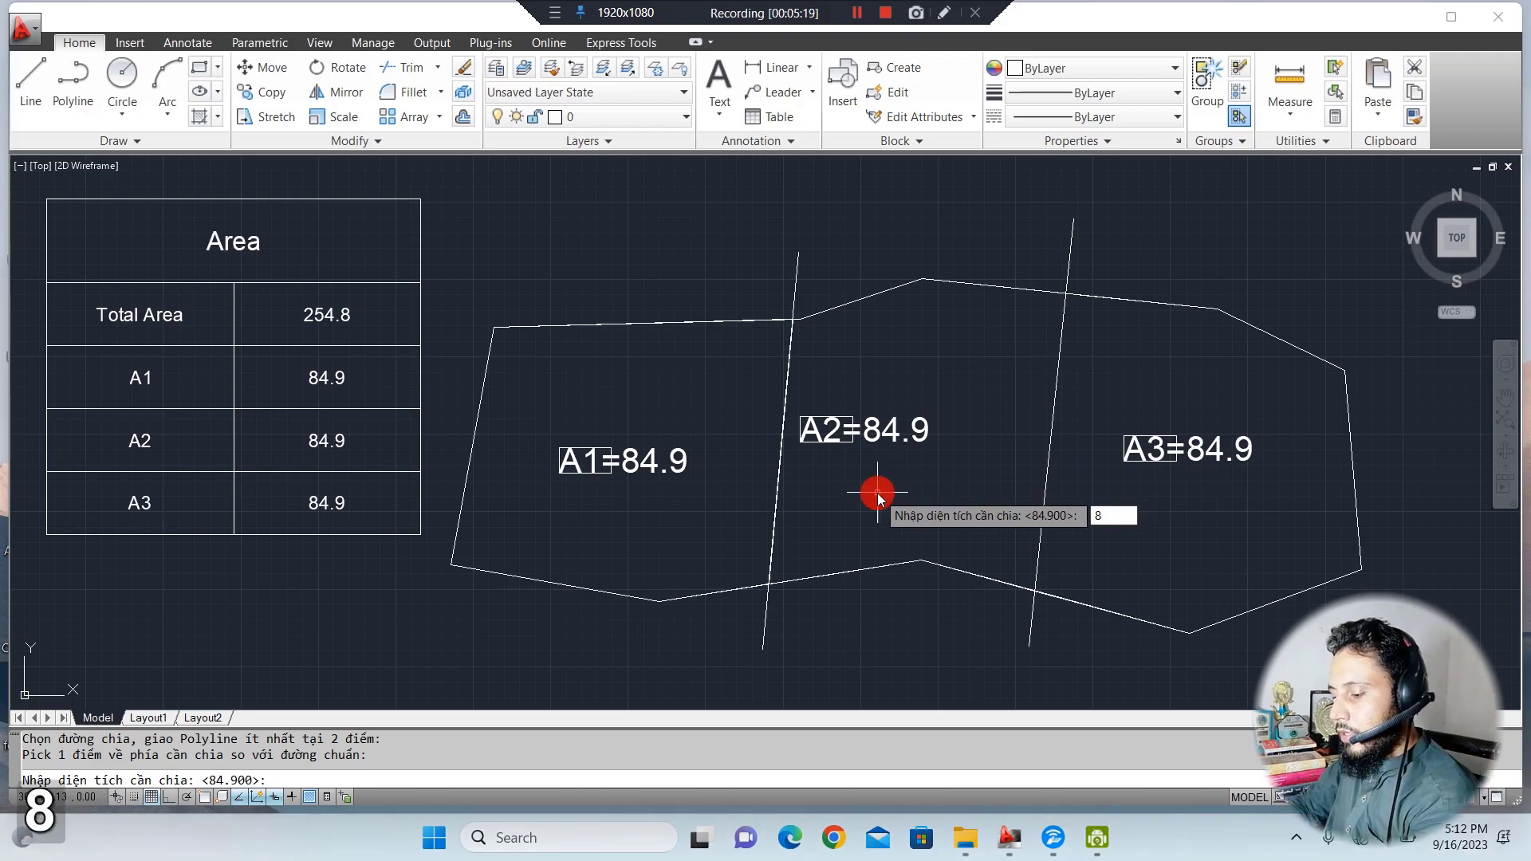
text(4.9)
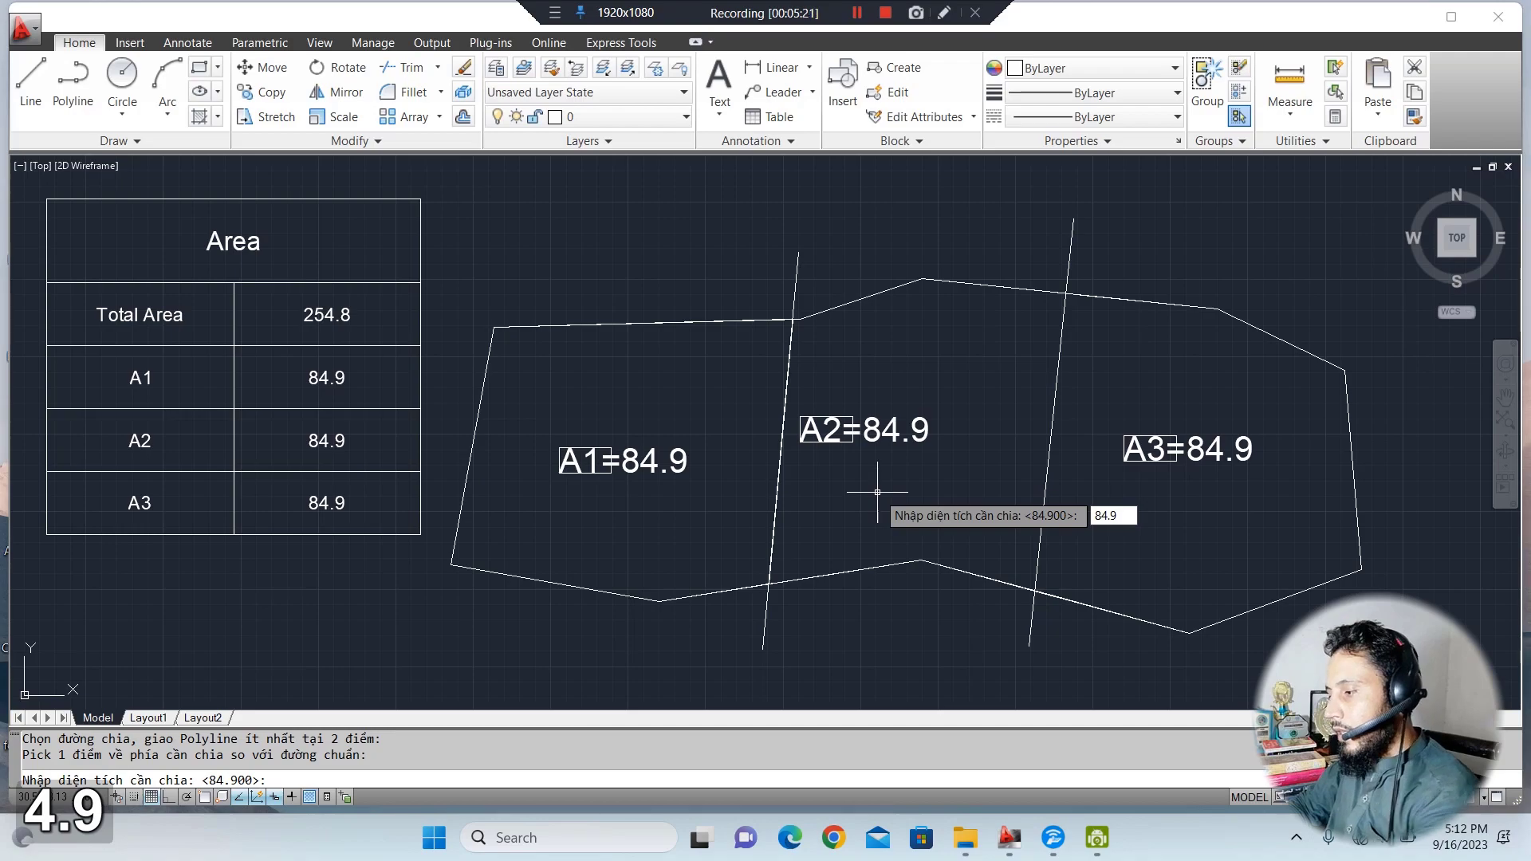
click(877, 492)
key(space)
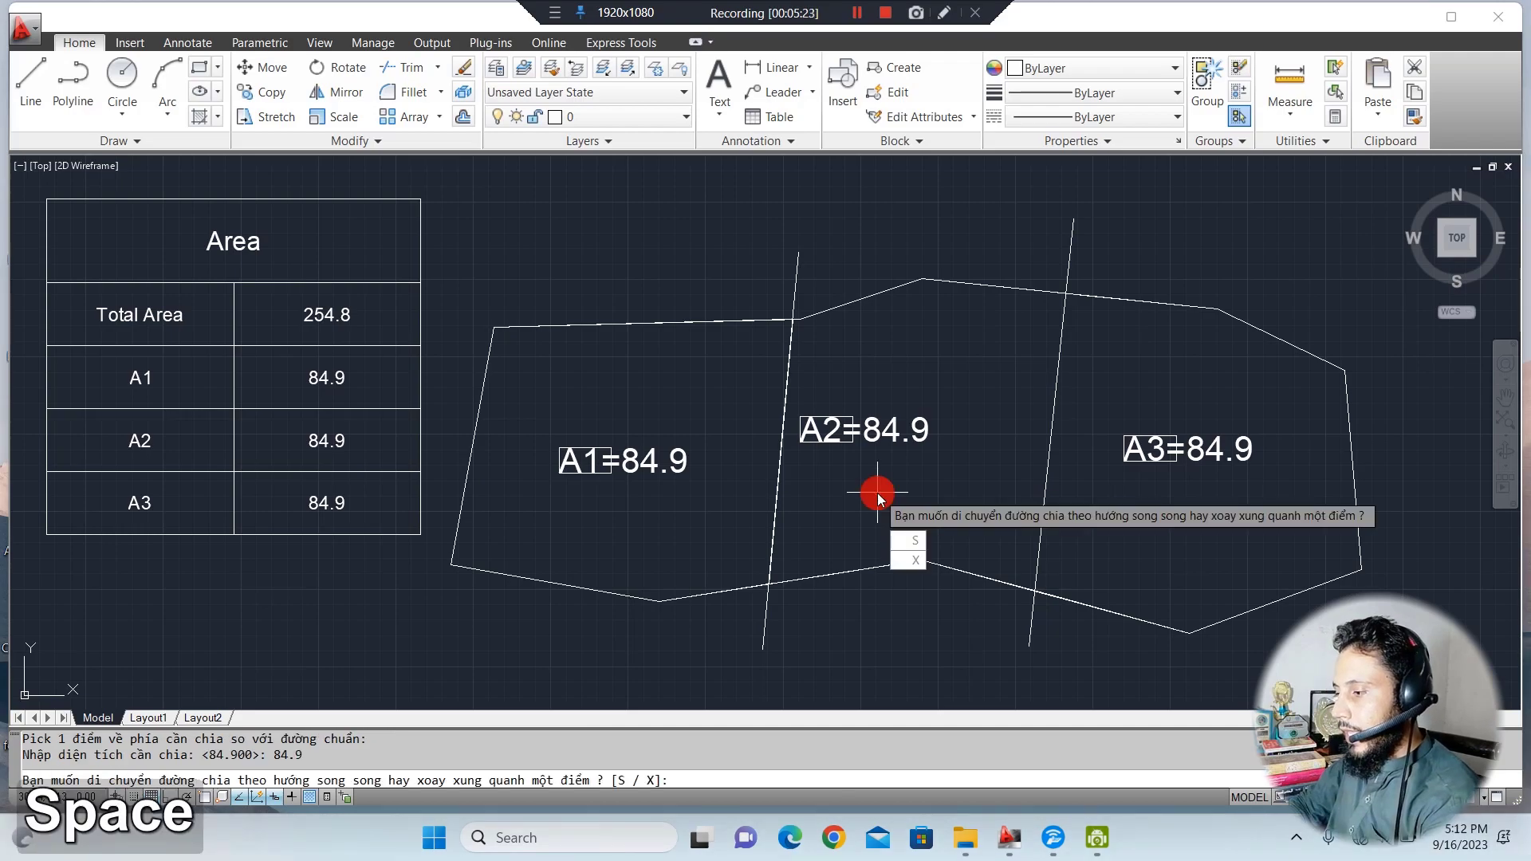
click(916, 541)
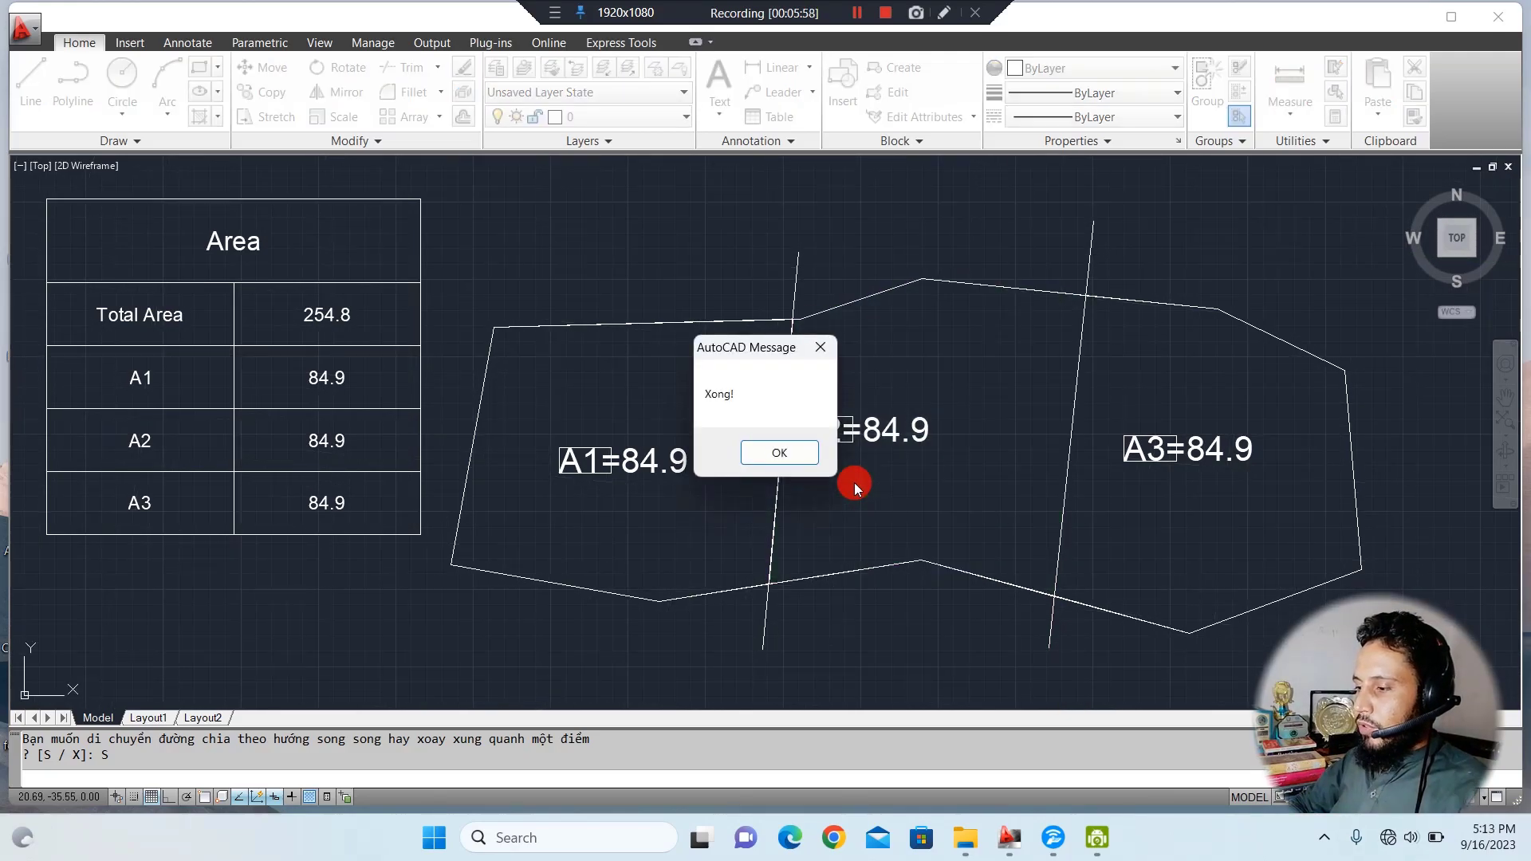
click(787, 461)
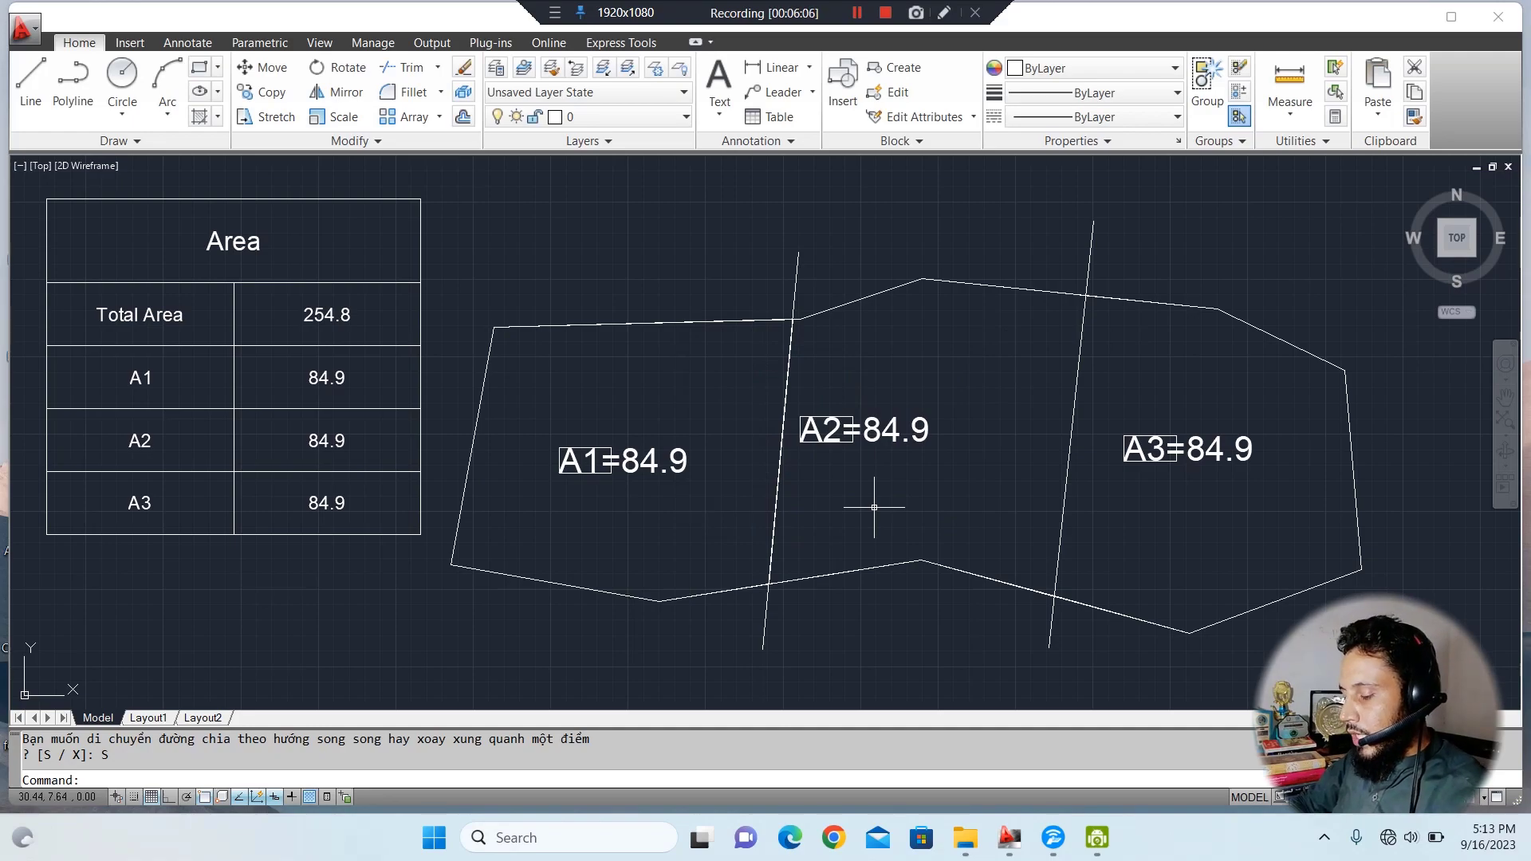
Trace the middle strip between the two dividing lines as a closed boundary with BO.
text(BO)
key(space)
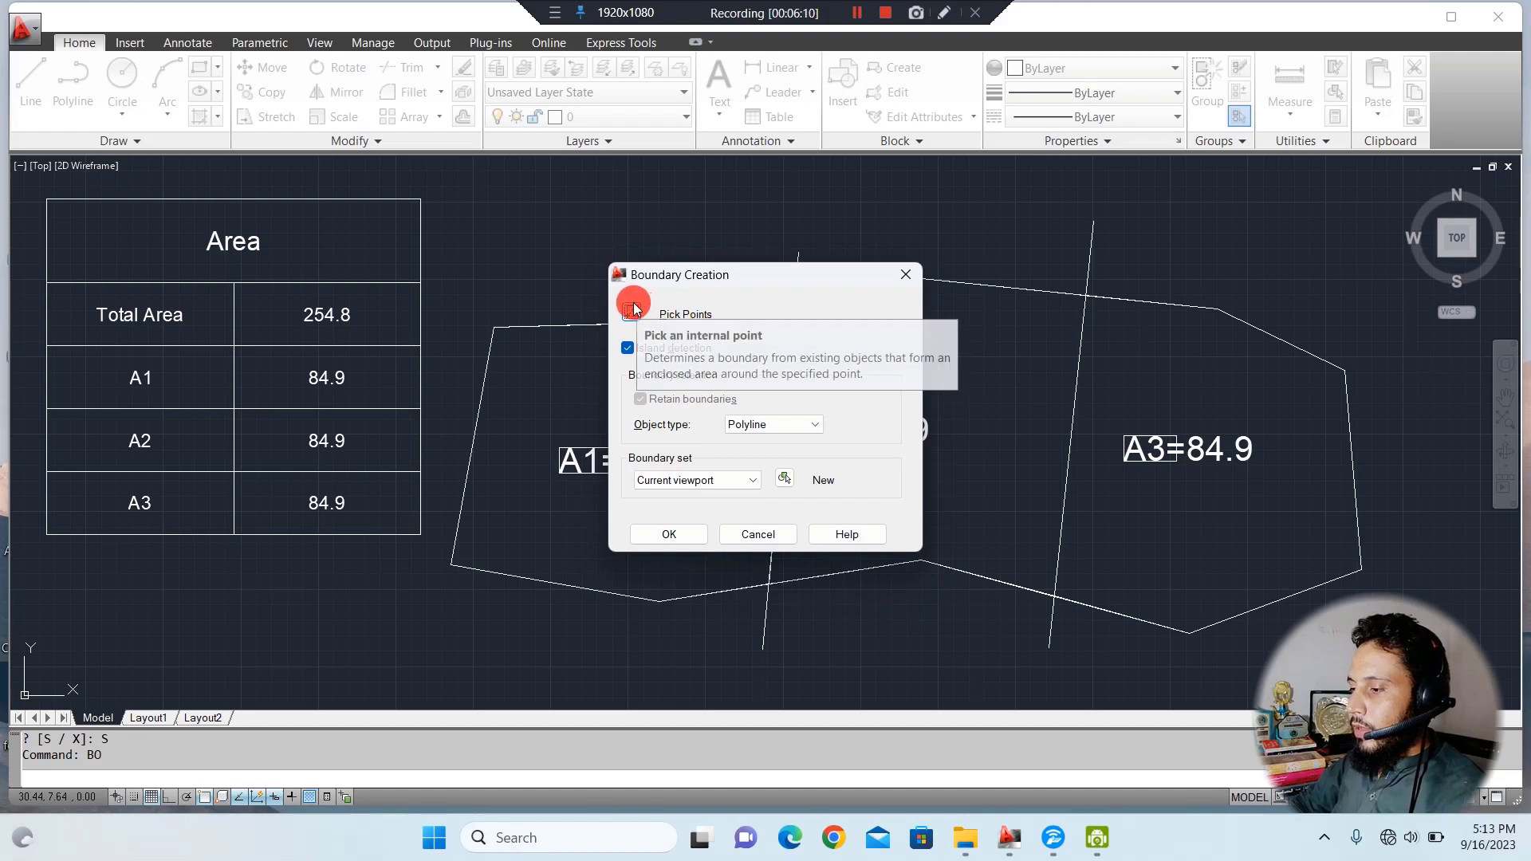
click(632, 310)
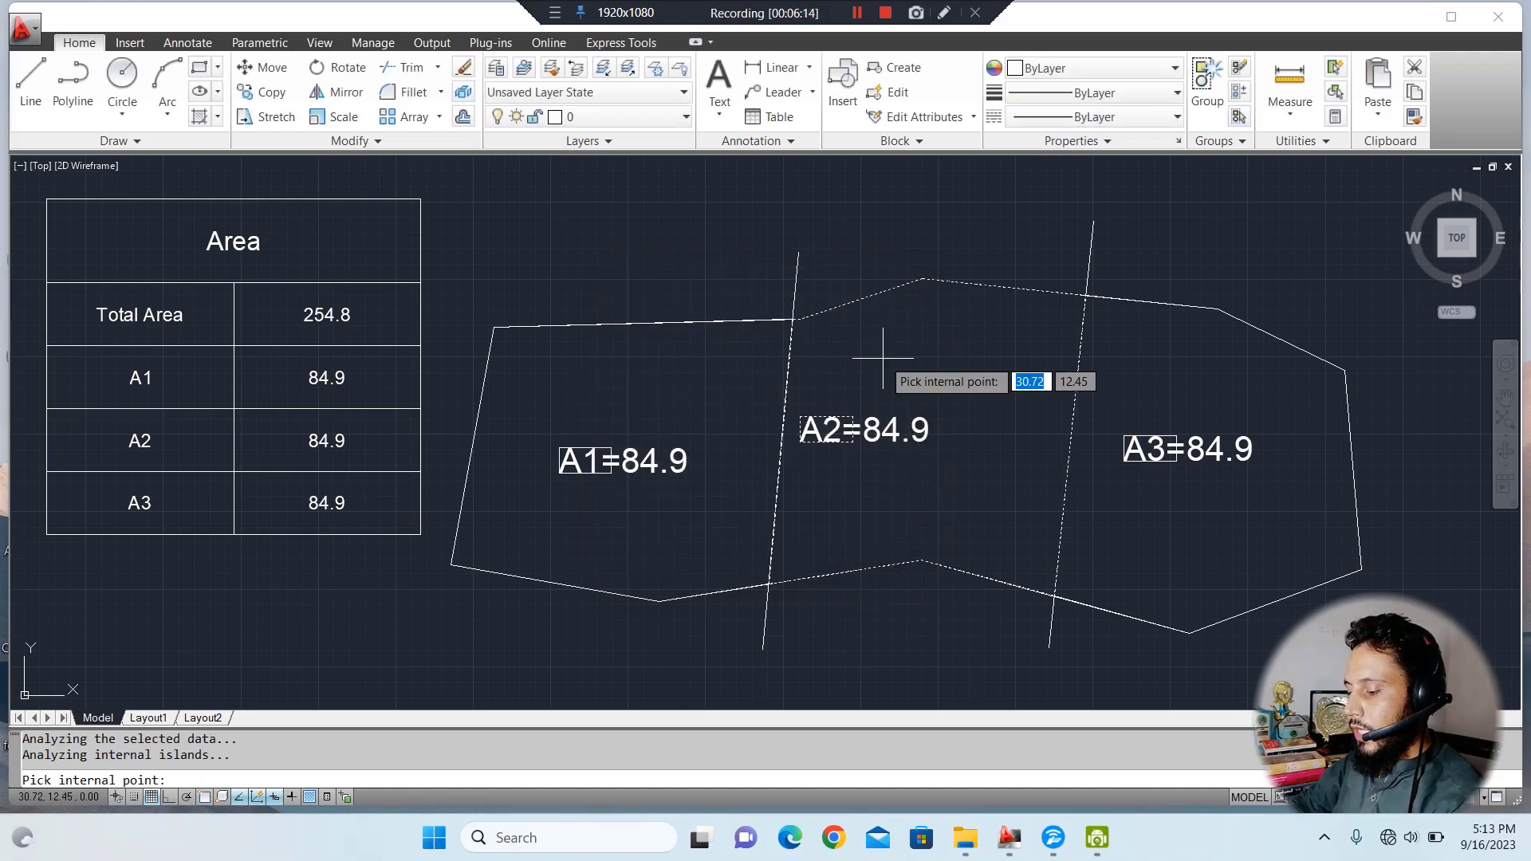
key(space)
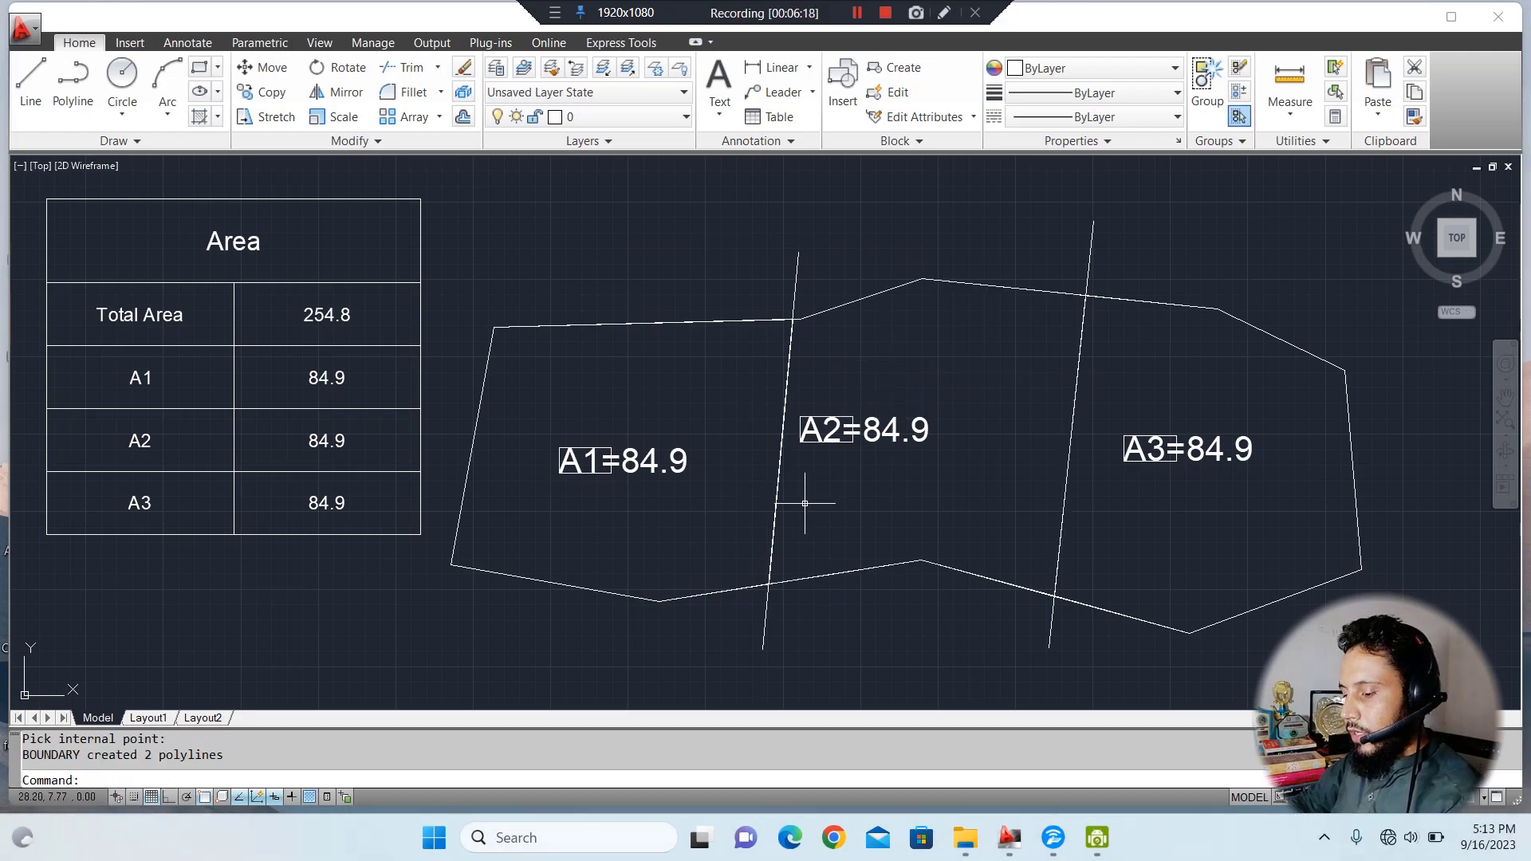
text(AA)
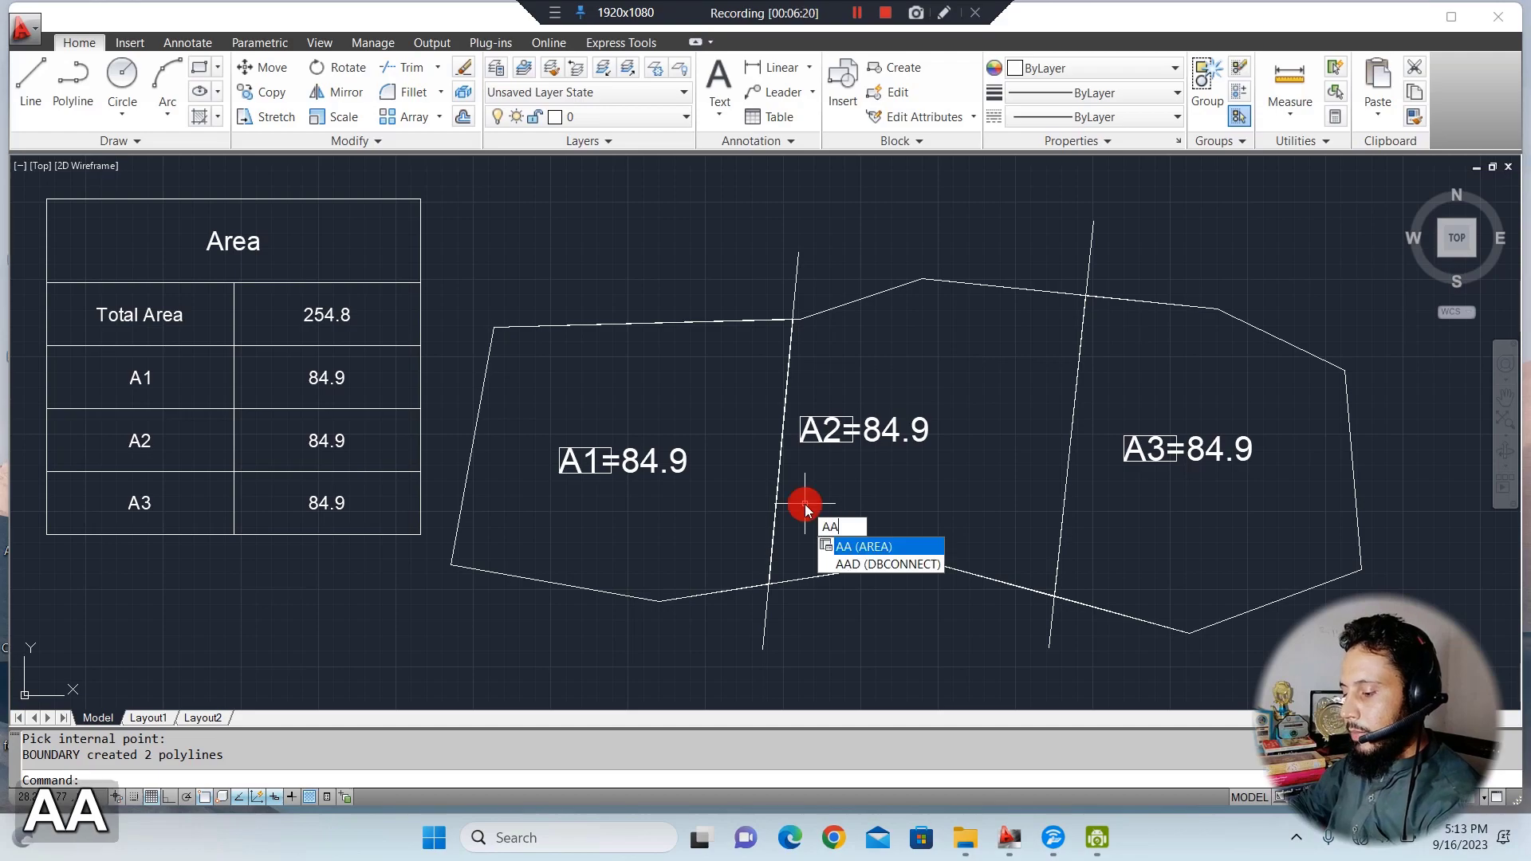
key(space)
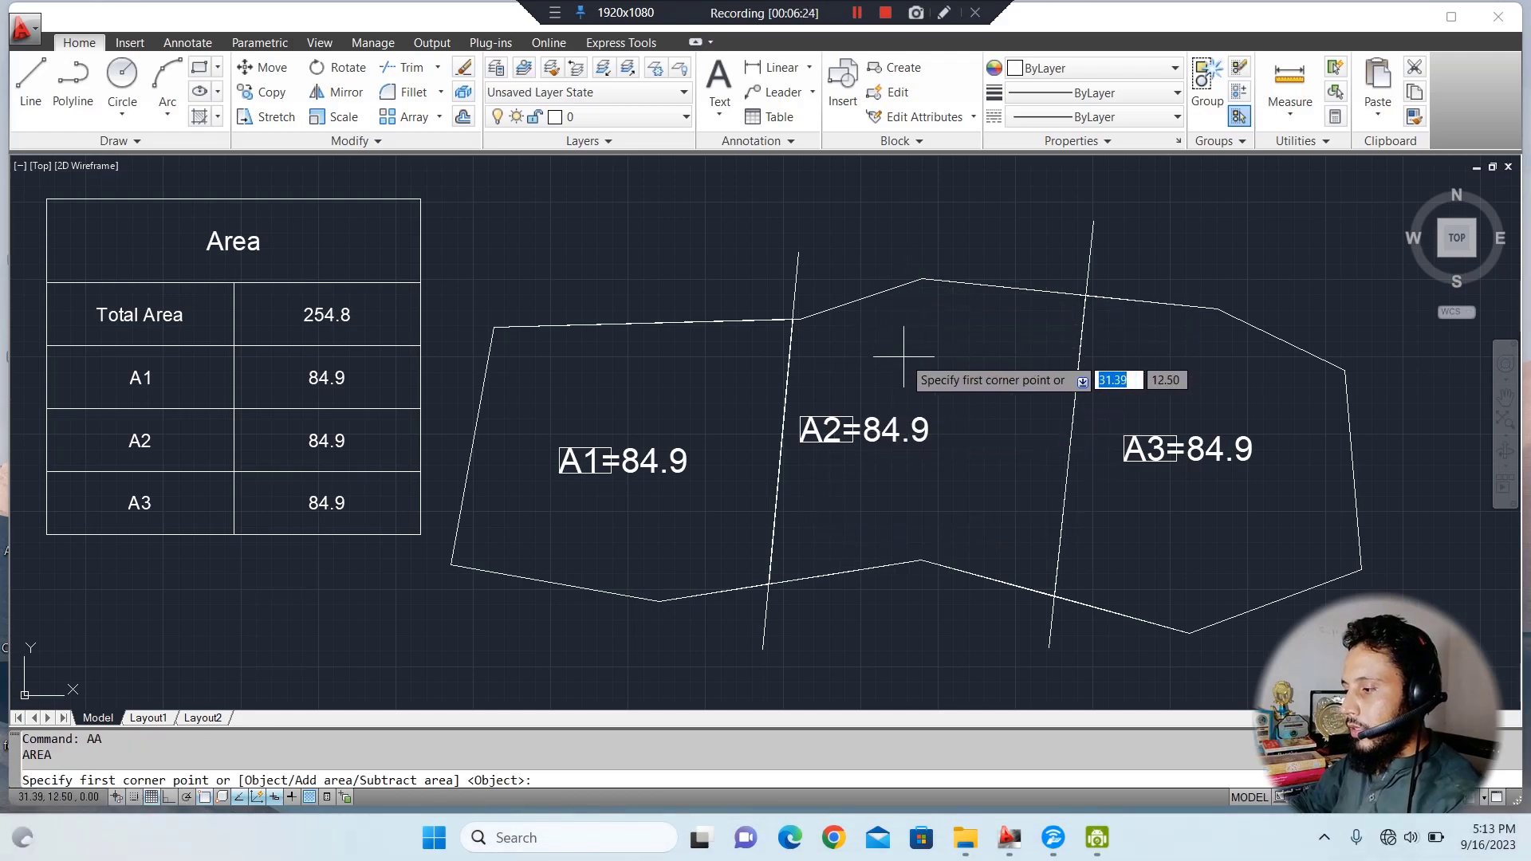
key(BackSpace)
text(o)
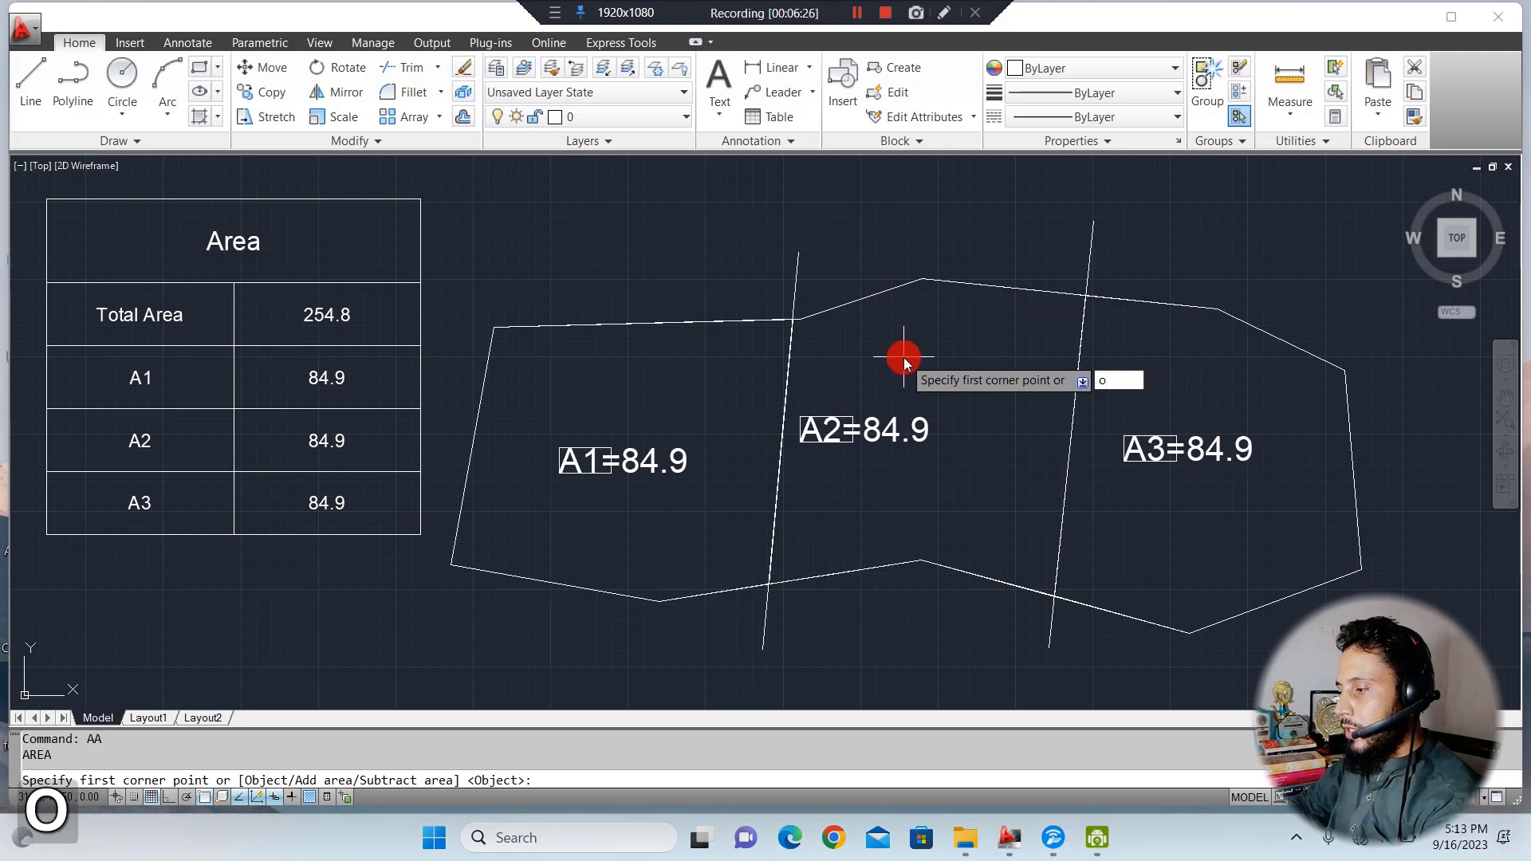
key(space)
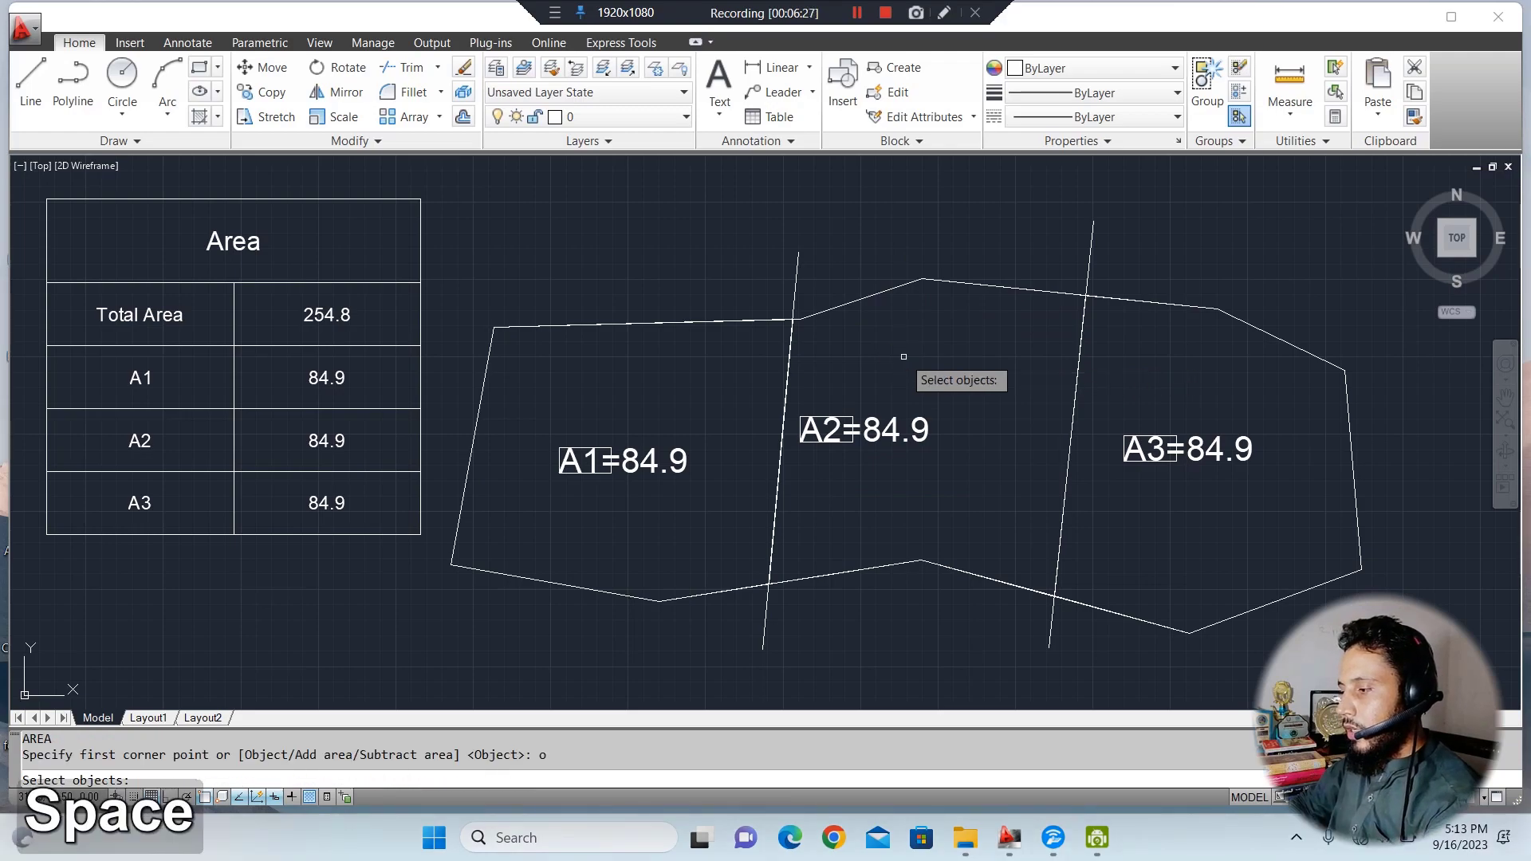
click(970, 283)
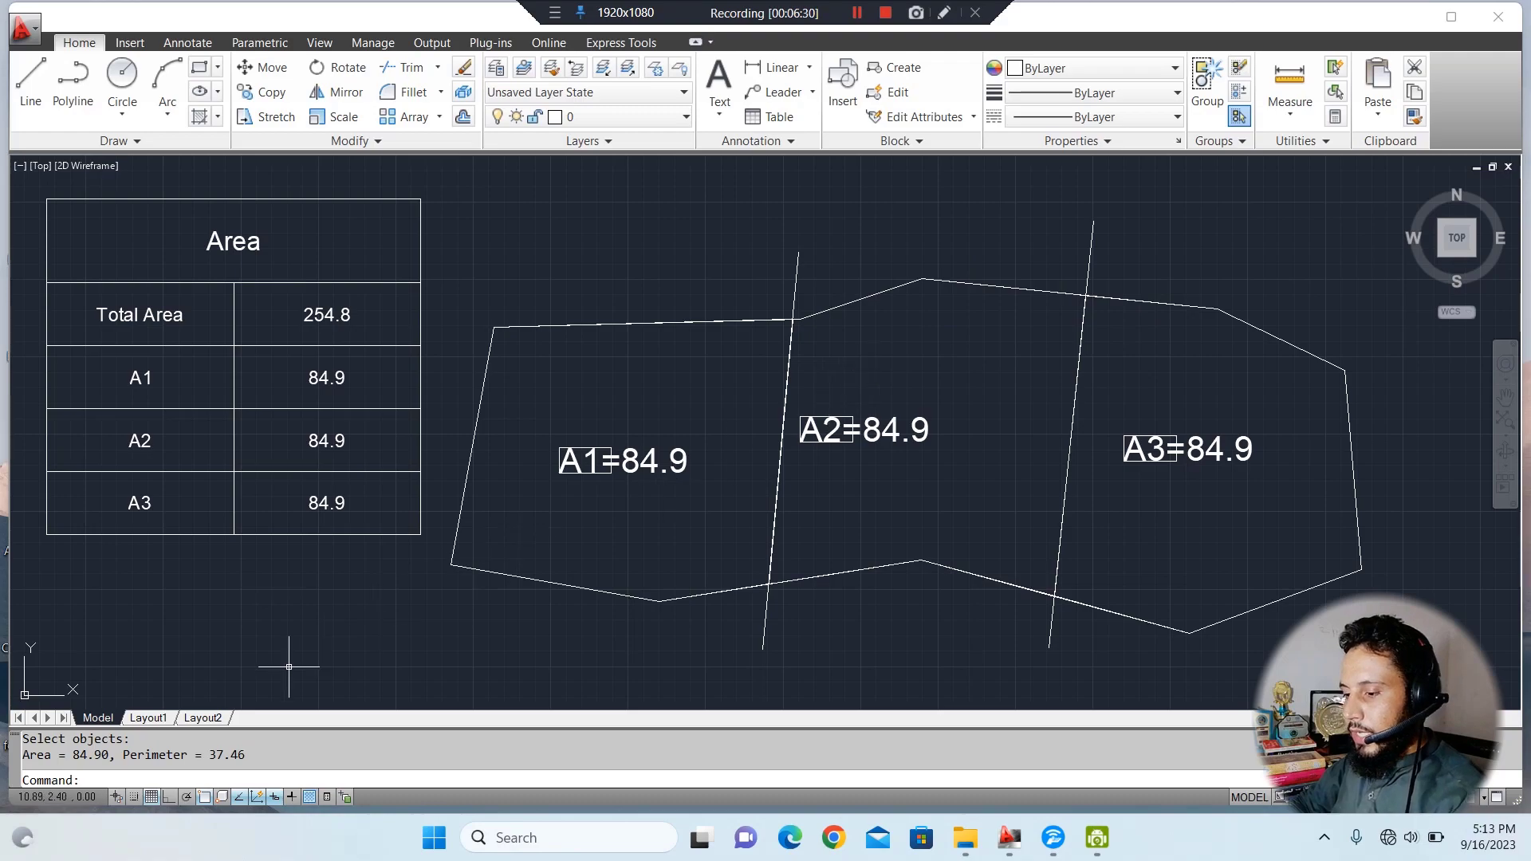
click(75, 752)
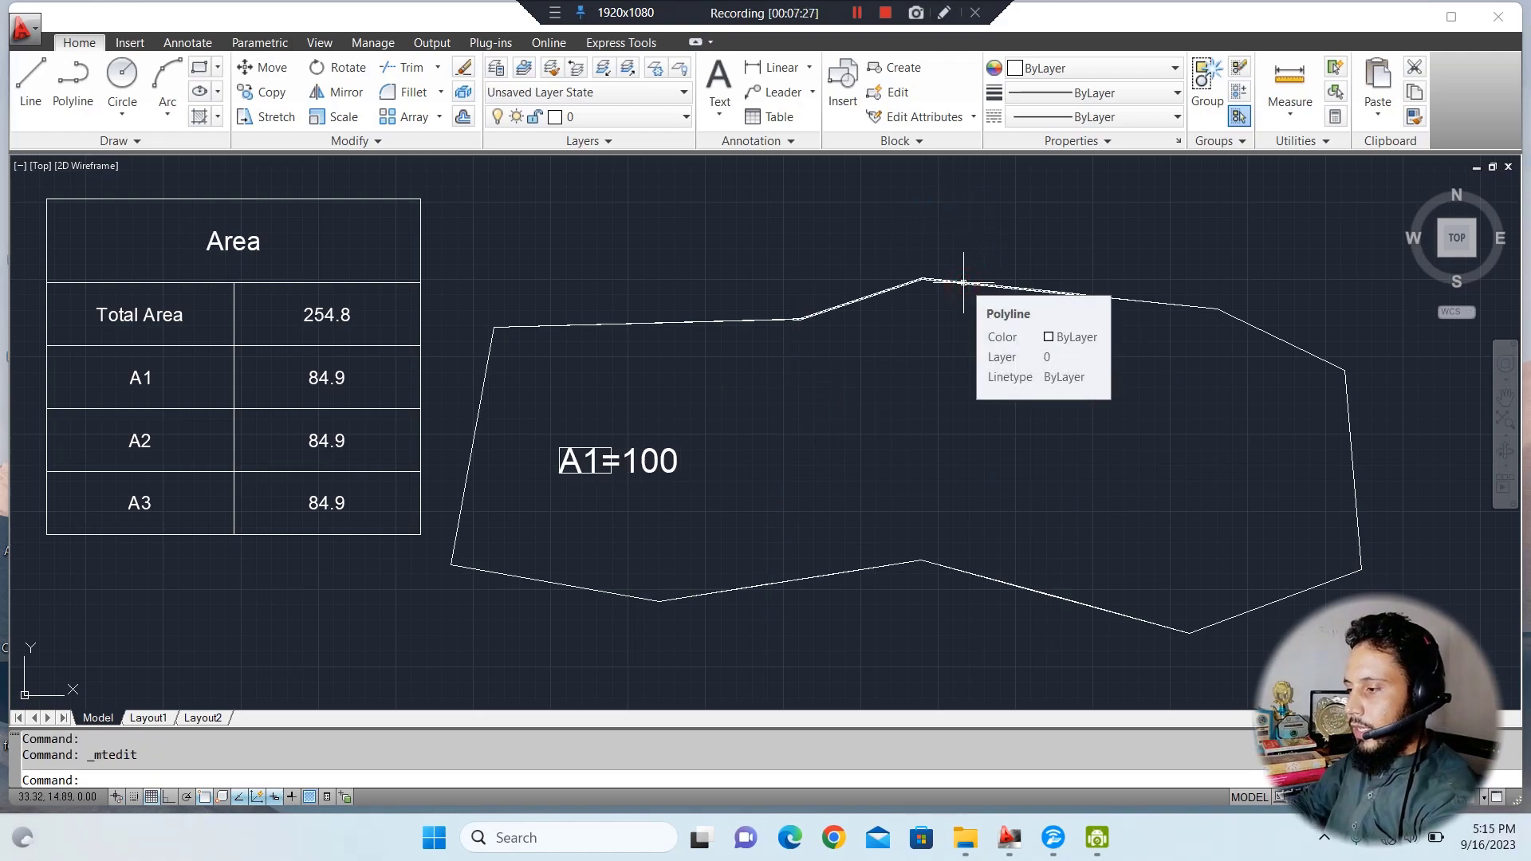
Cancel the pending polyline selection.
key(Escape)
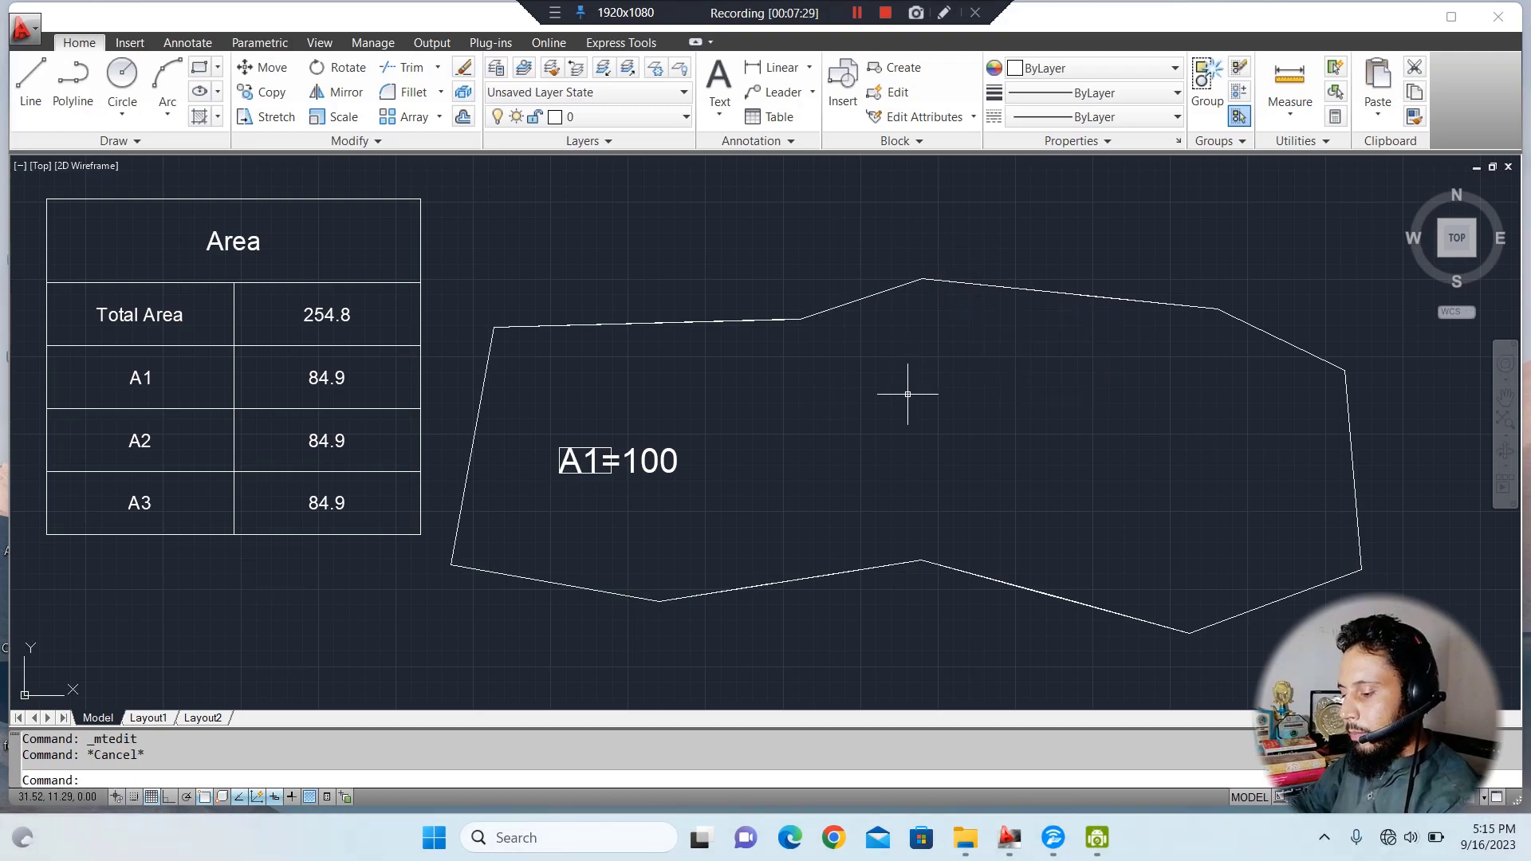
Create a new closed boundary with BO by picking a point inside the polygon.
text(bo)
key(space)
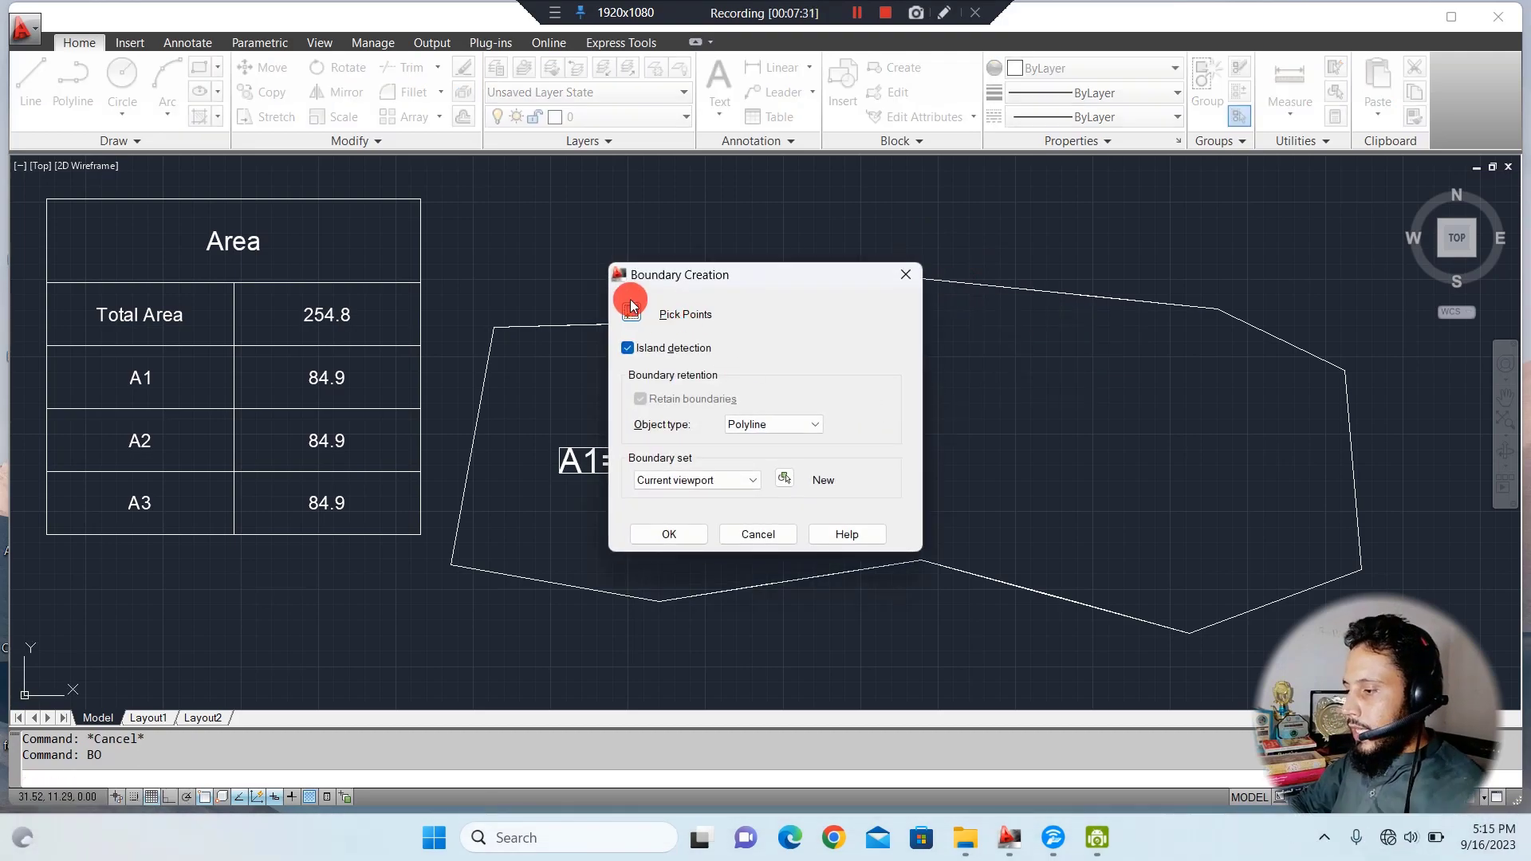
click(631, 308)
click(893, 360)
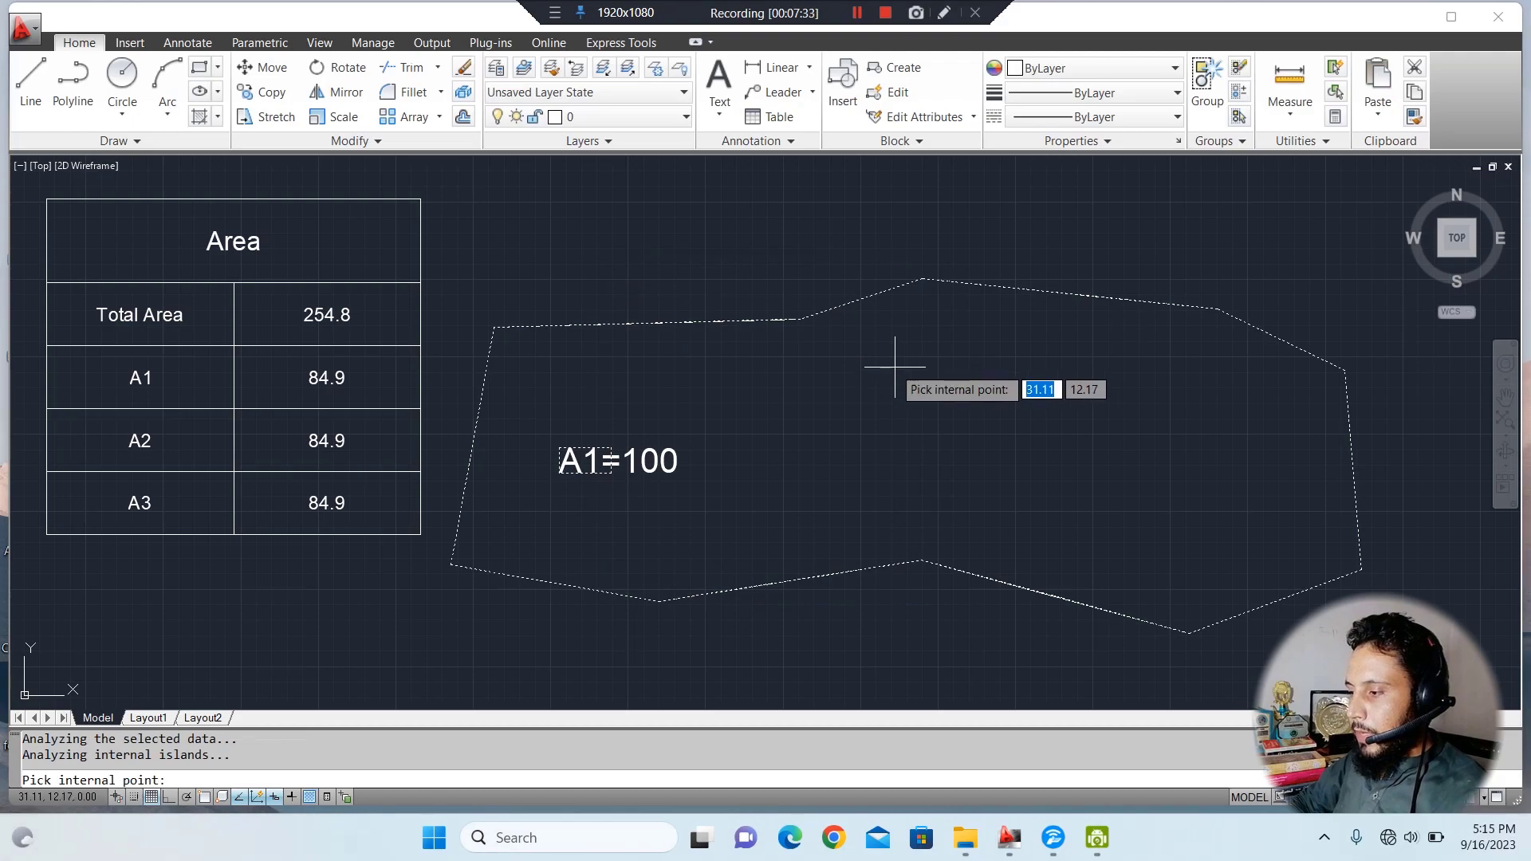
key(space)
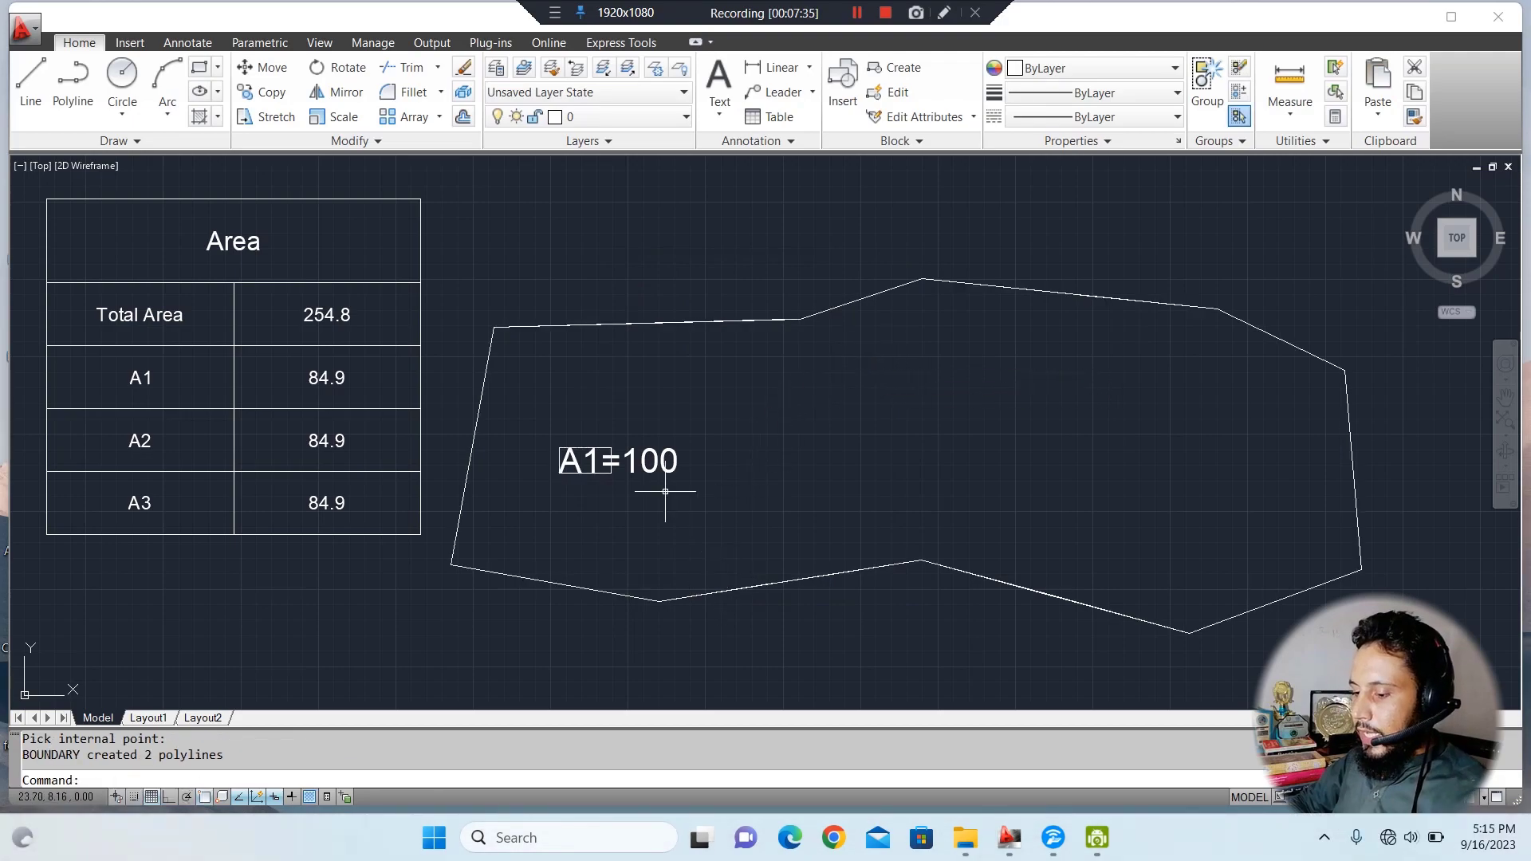
Draw a near-vertical line crossing the polygon from above its top edge to below its bottom.
text(cd)
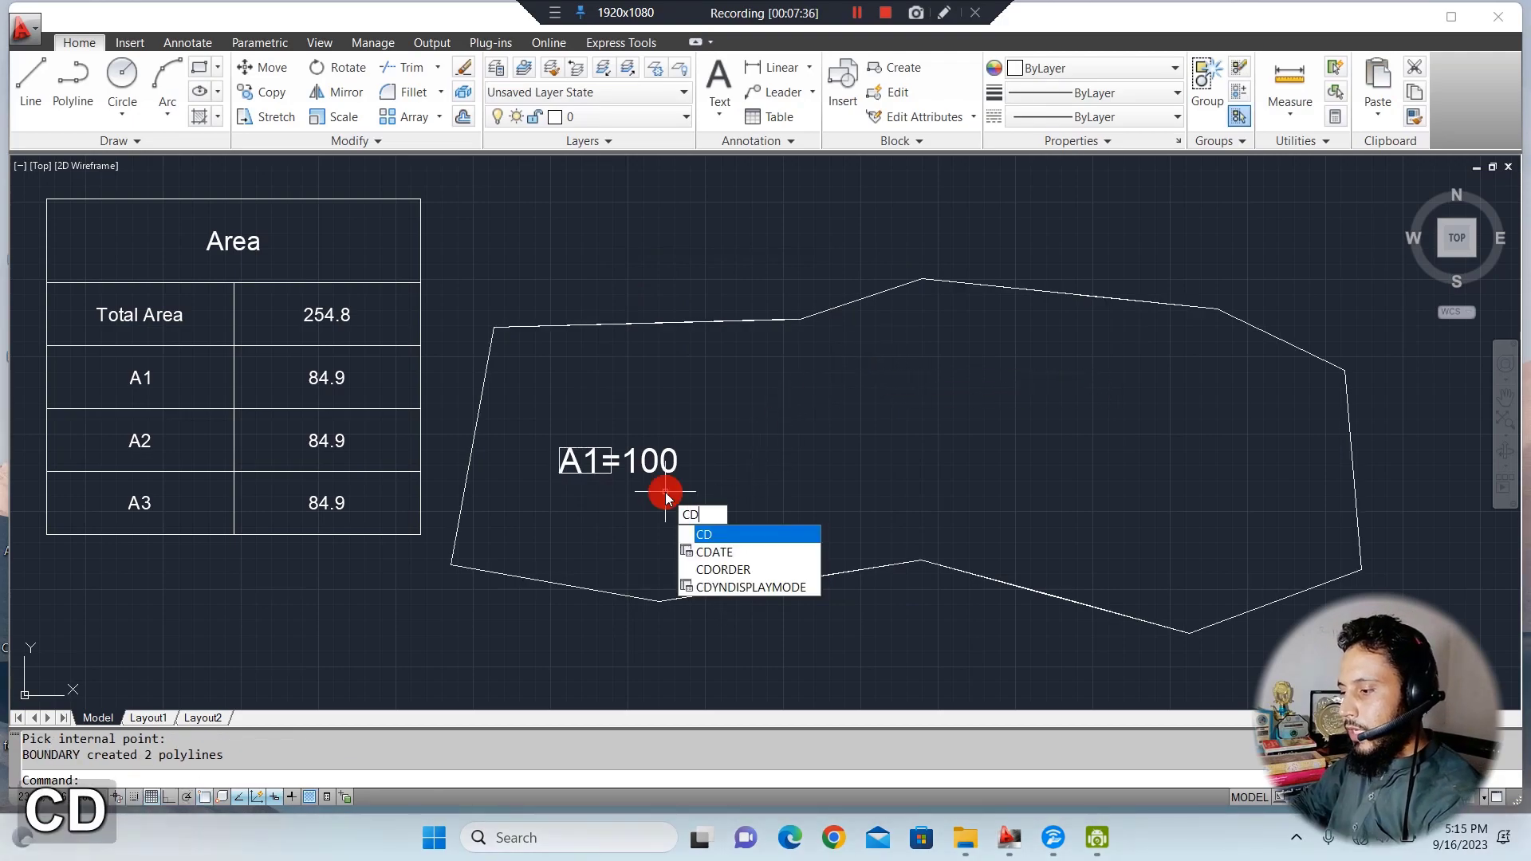
key(BackSpace)
key(BackSpace)
key(Escape)
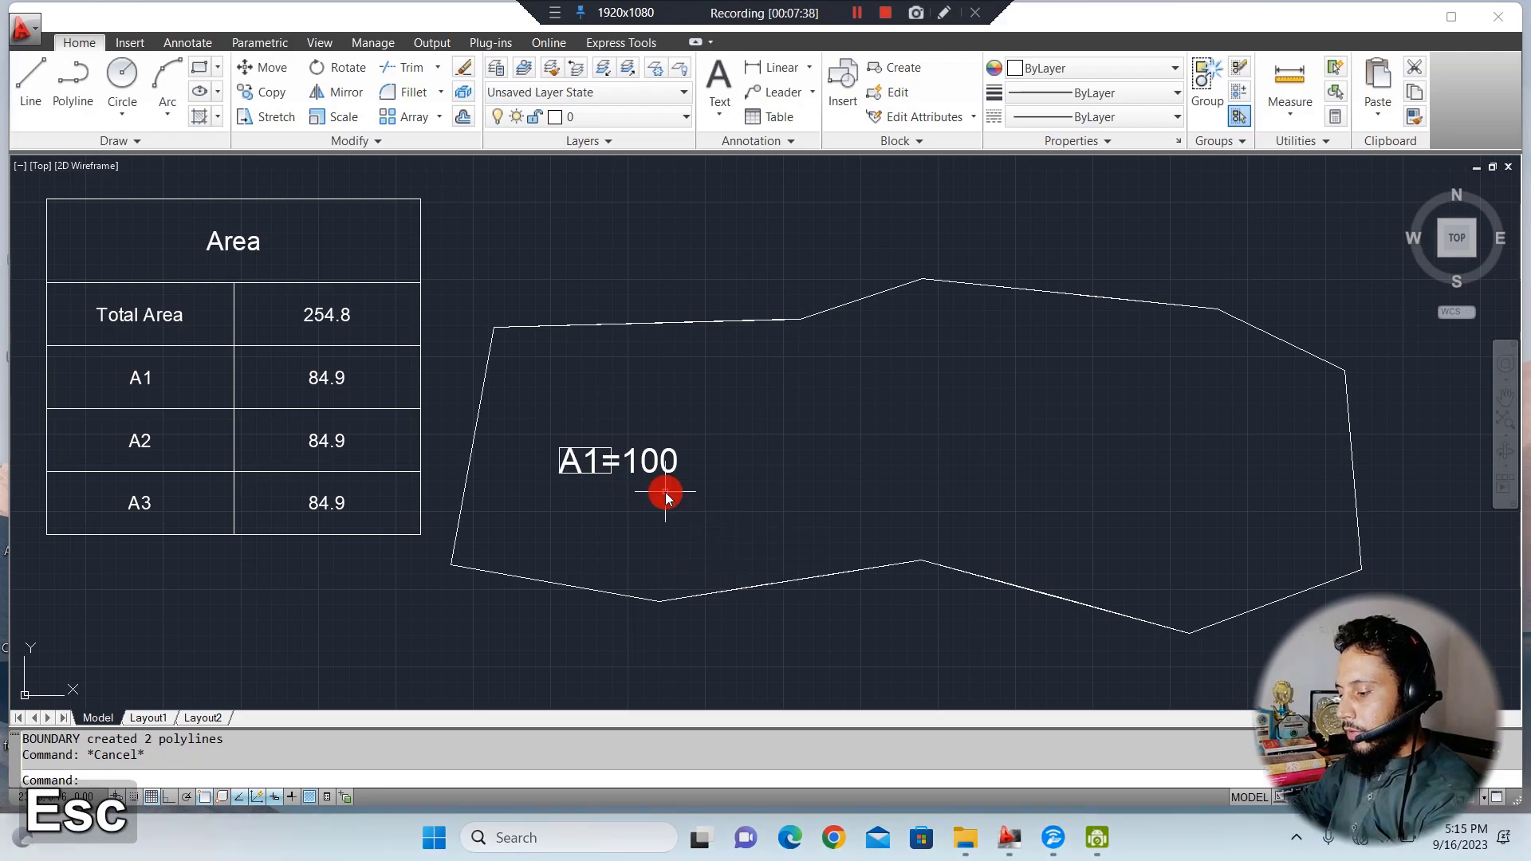
text(l)
key(space)
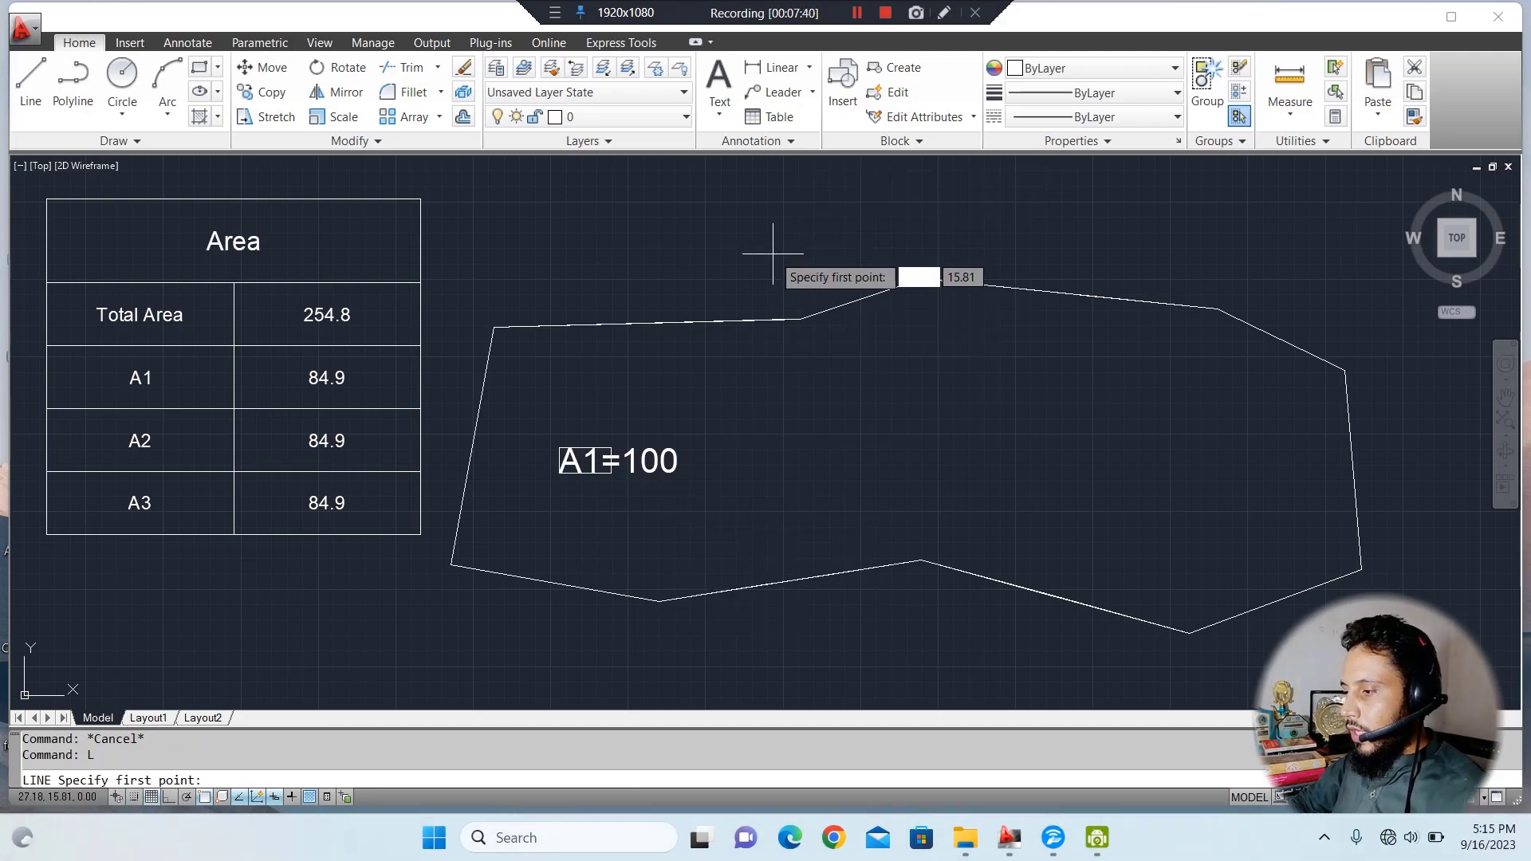
click(772, 254)
click(722, 647)
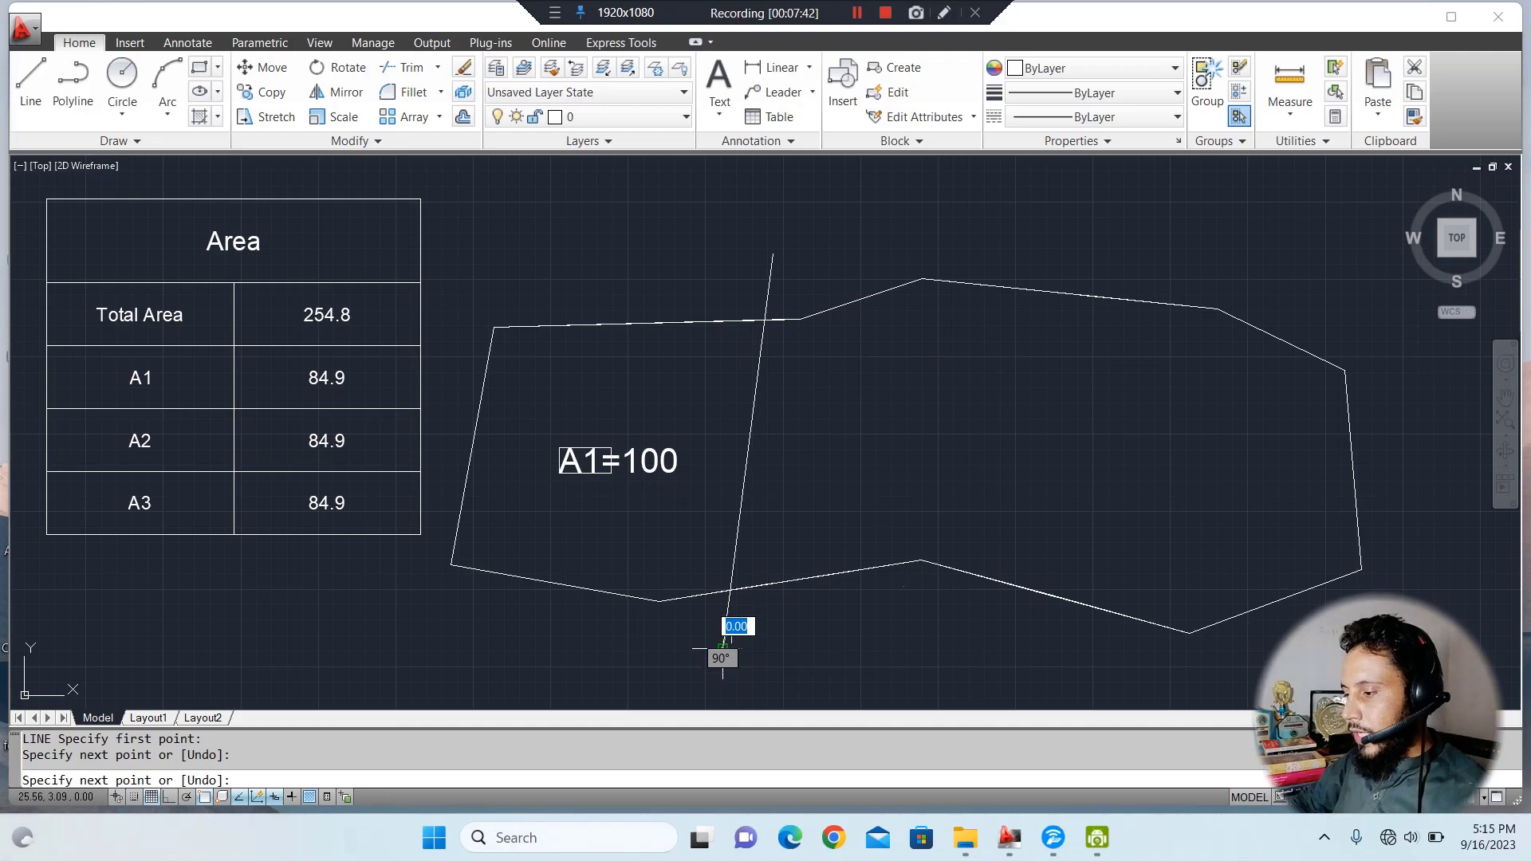
key(Escape)
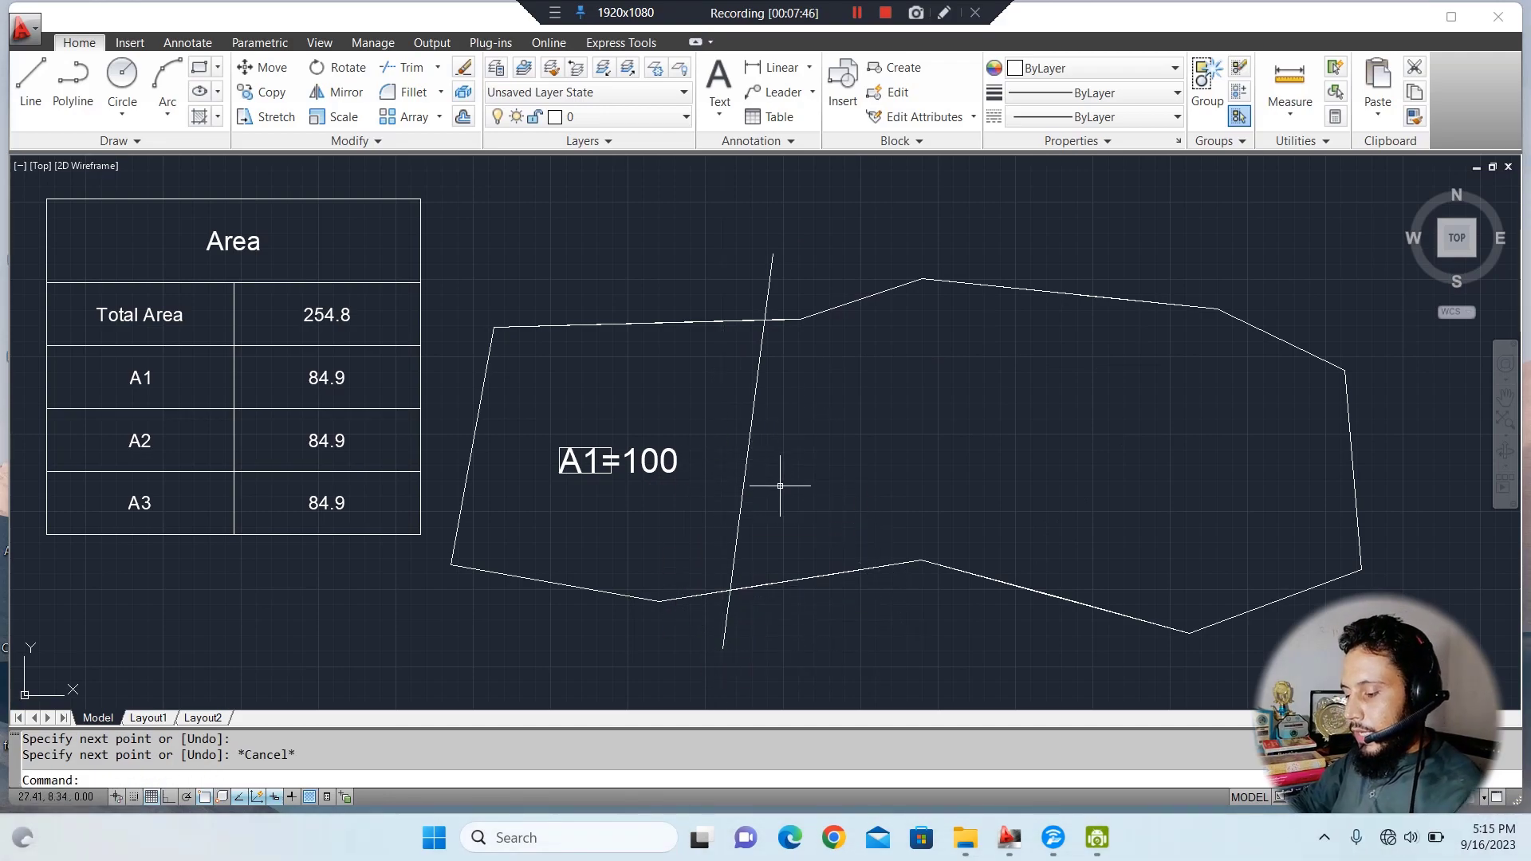
text(cd)
key(space)
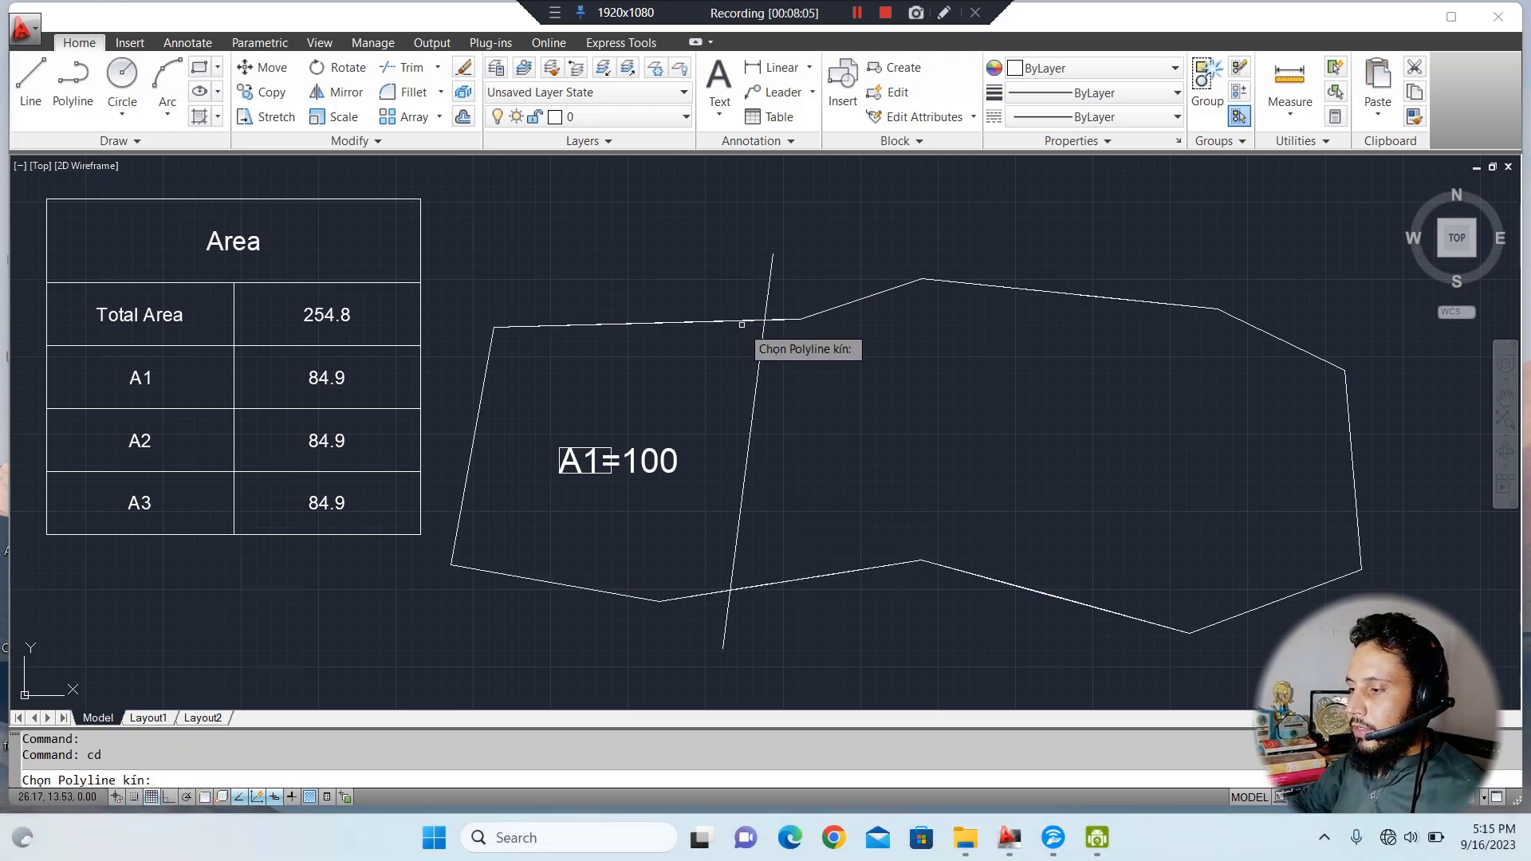
With the CD routine, shift the new line parallel so the left part cut off has area 100.
click(742, 324)
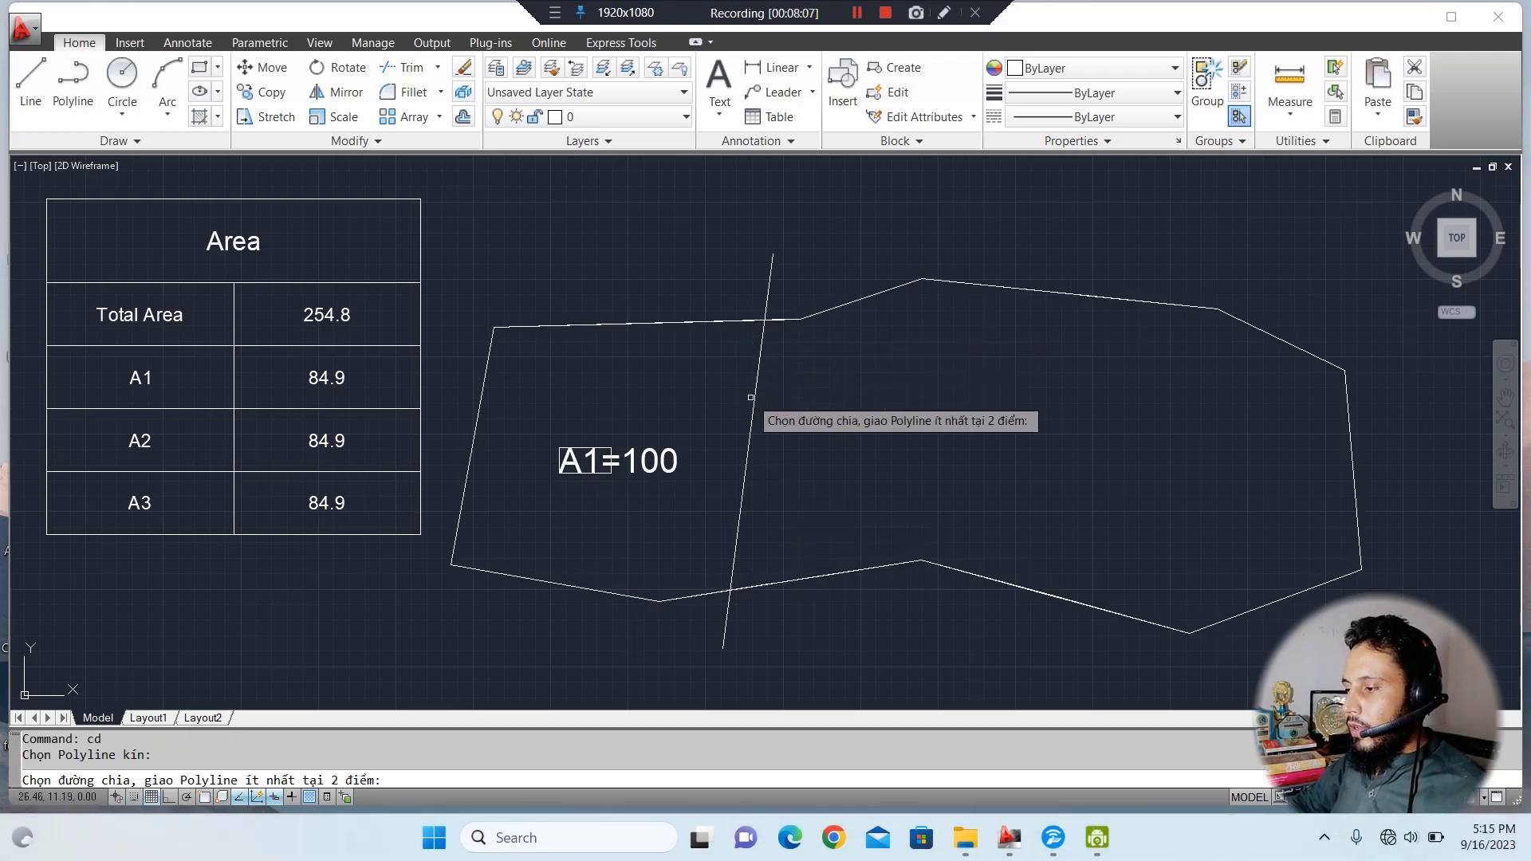
click(751, 398)
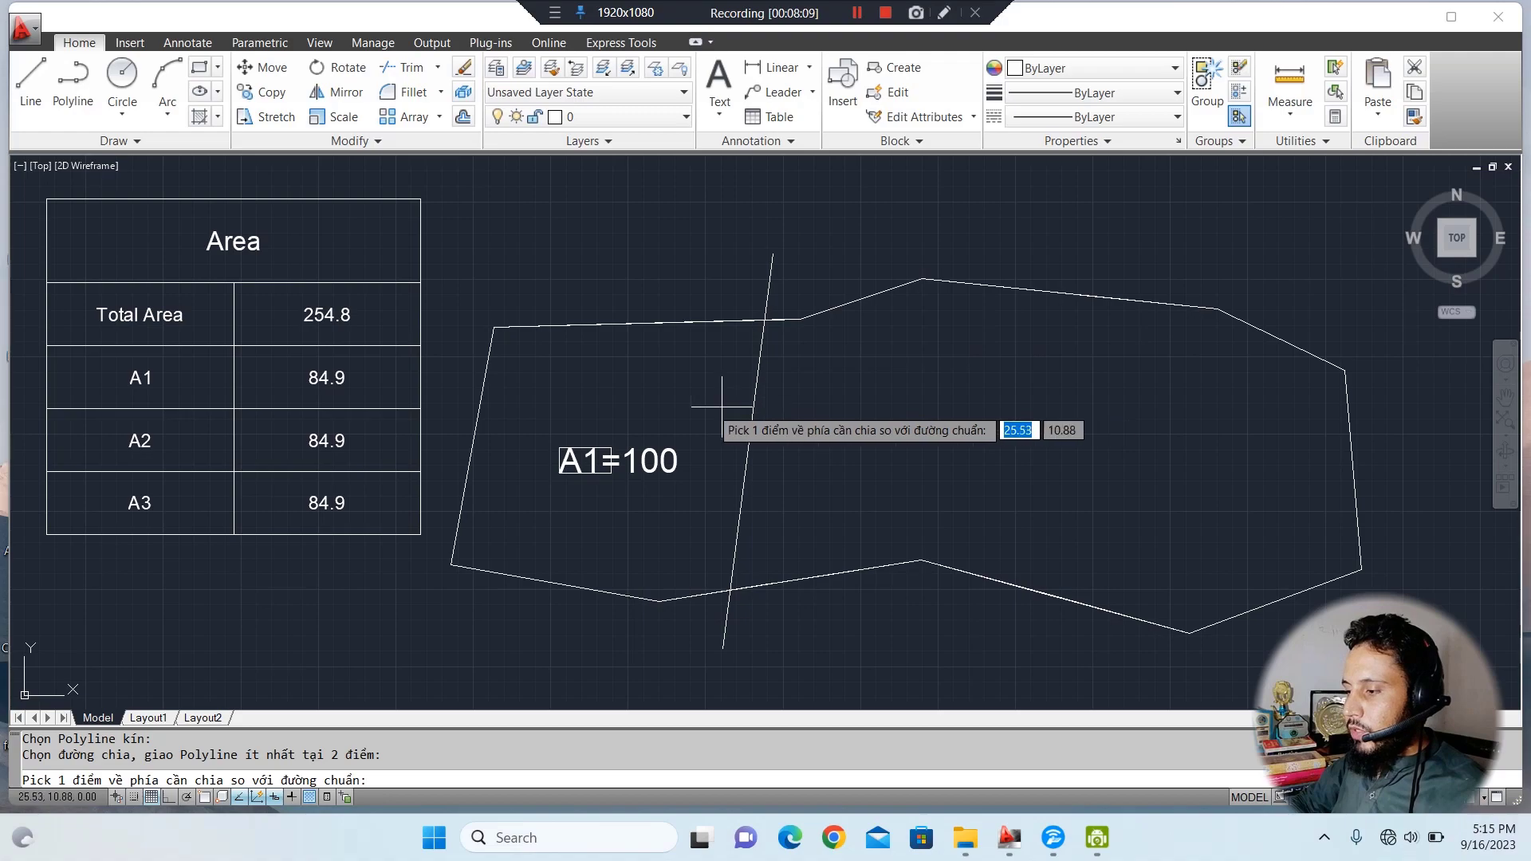
click(644, 394)
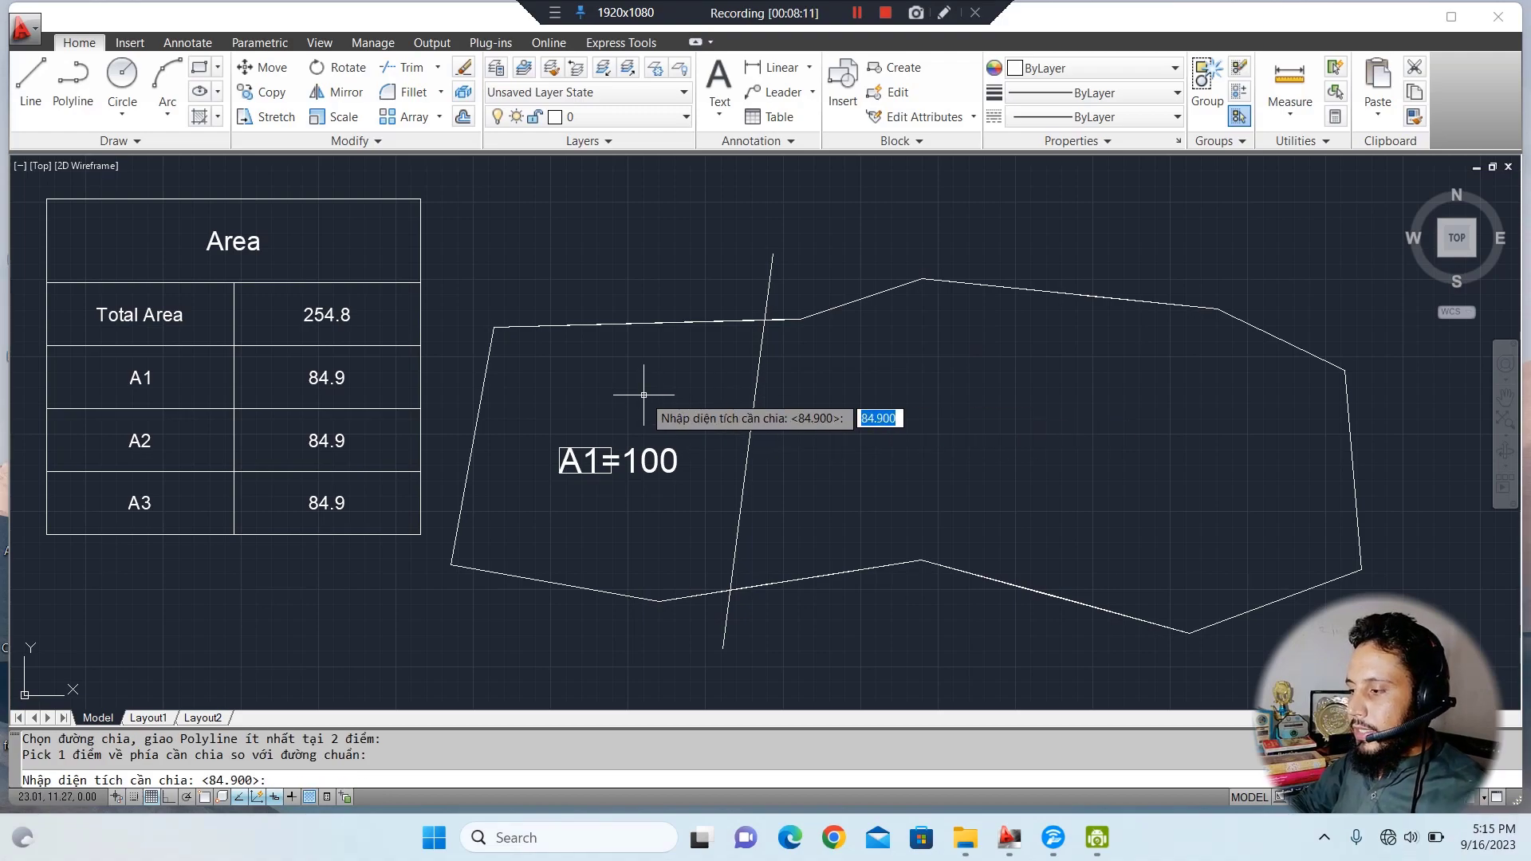
text(1)
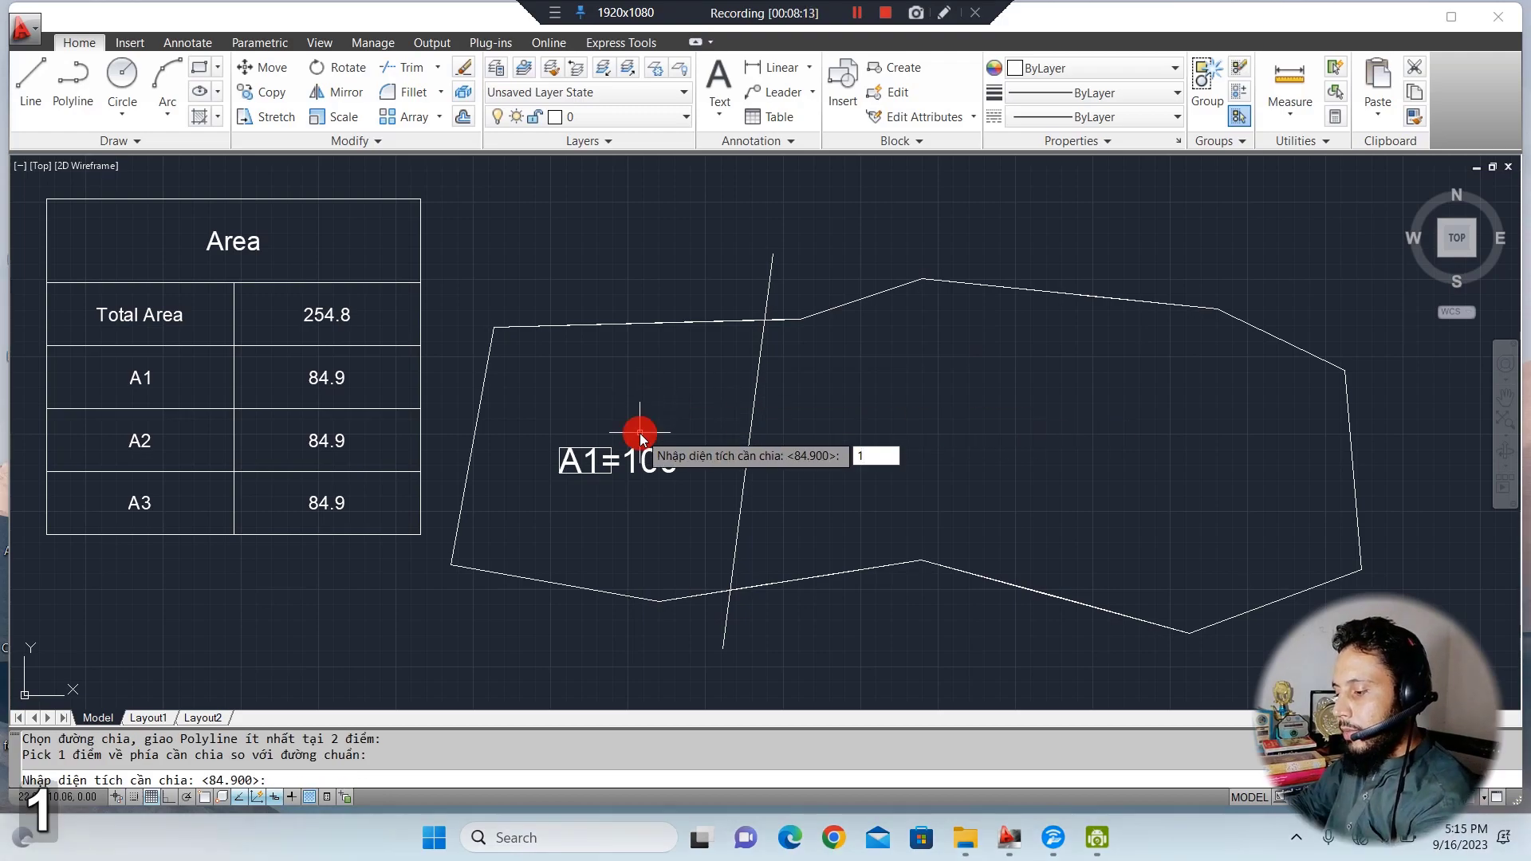
text(00)
click(639, 434)
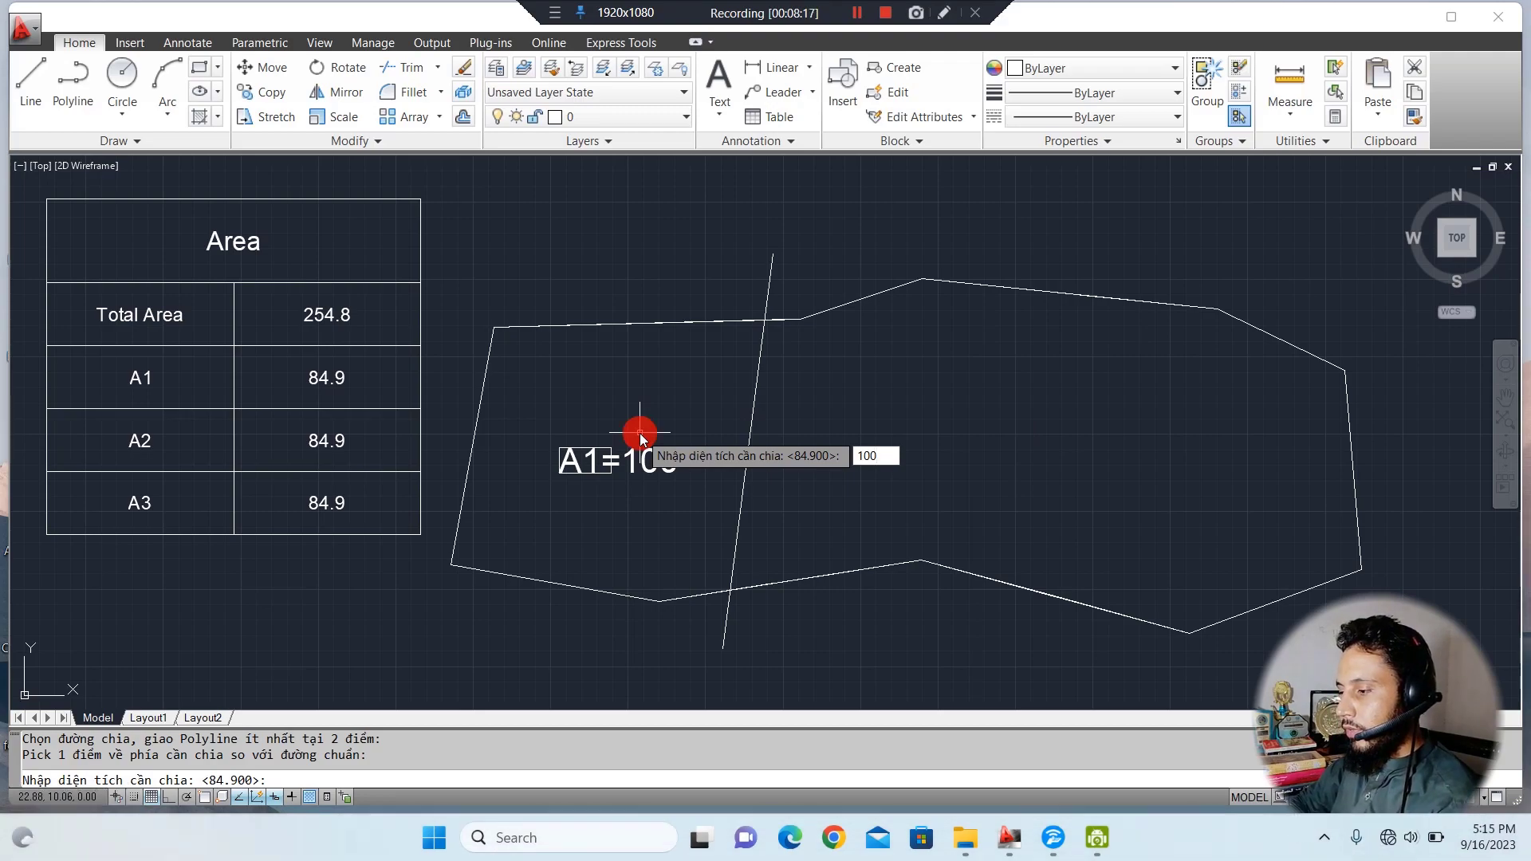
key(space)
click(672, 481)
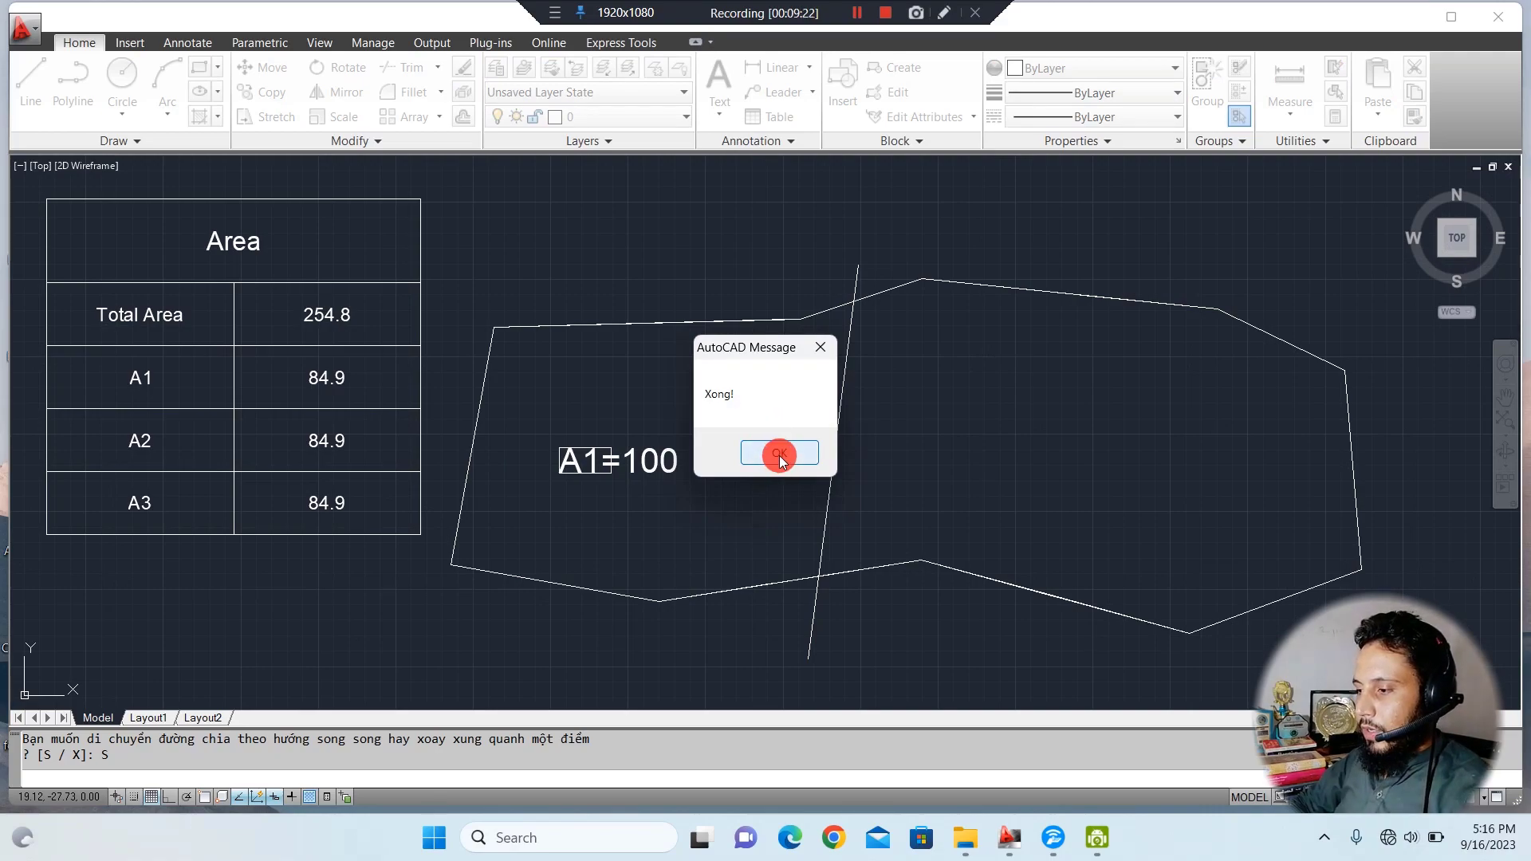
click(778, 455)
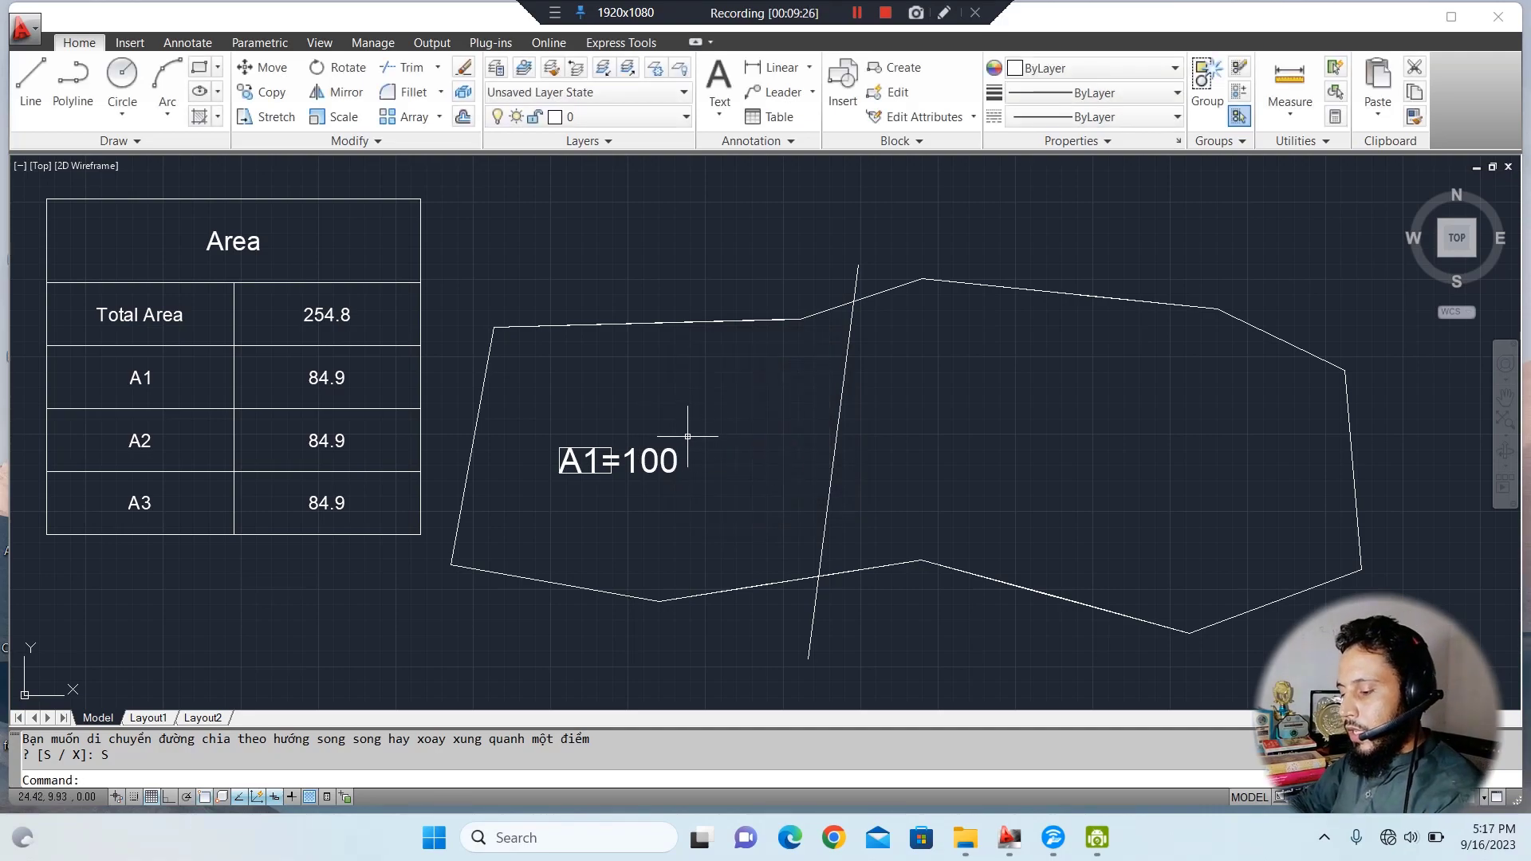
Create a boundary polyline around the left part of the polygon with BO.
text(BO)
key(space)
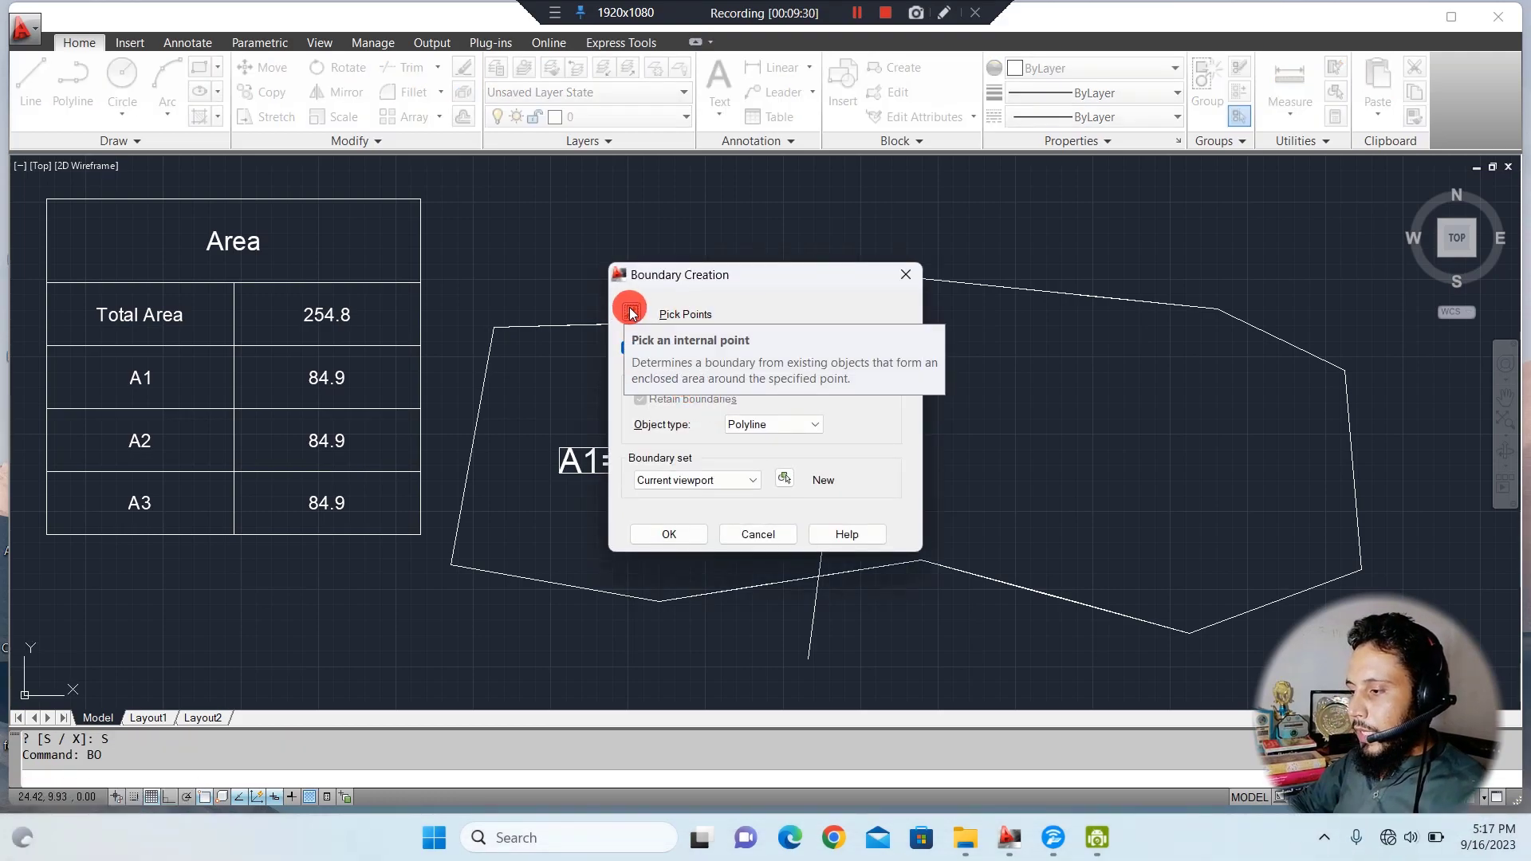
click(633, 313)
click(667, 394)
key(space)
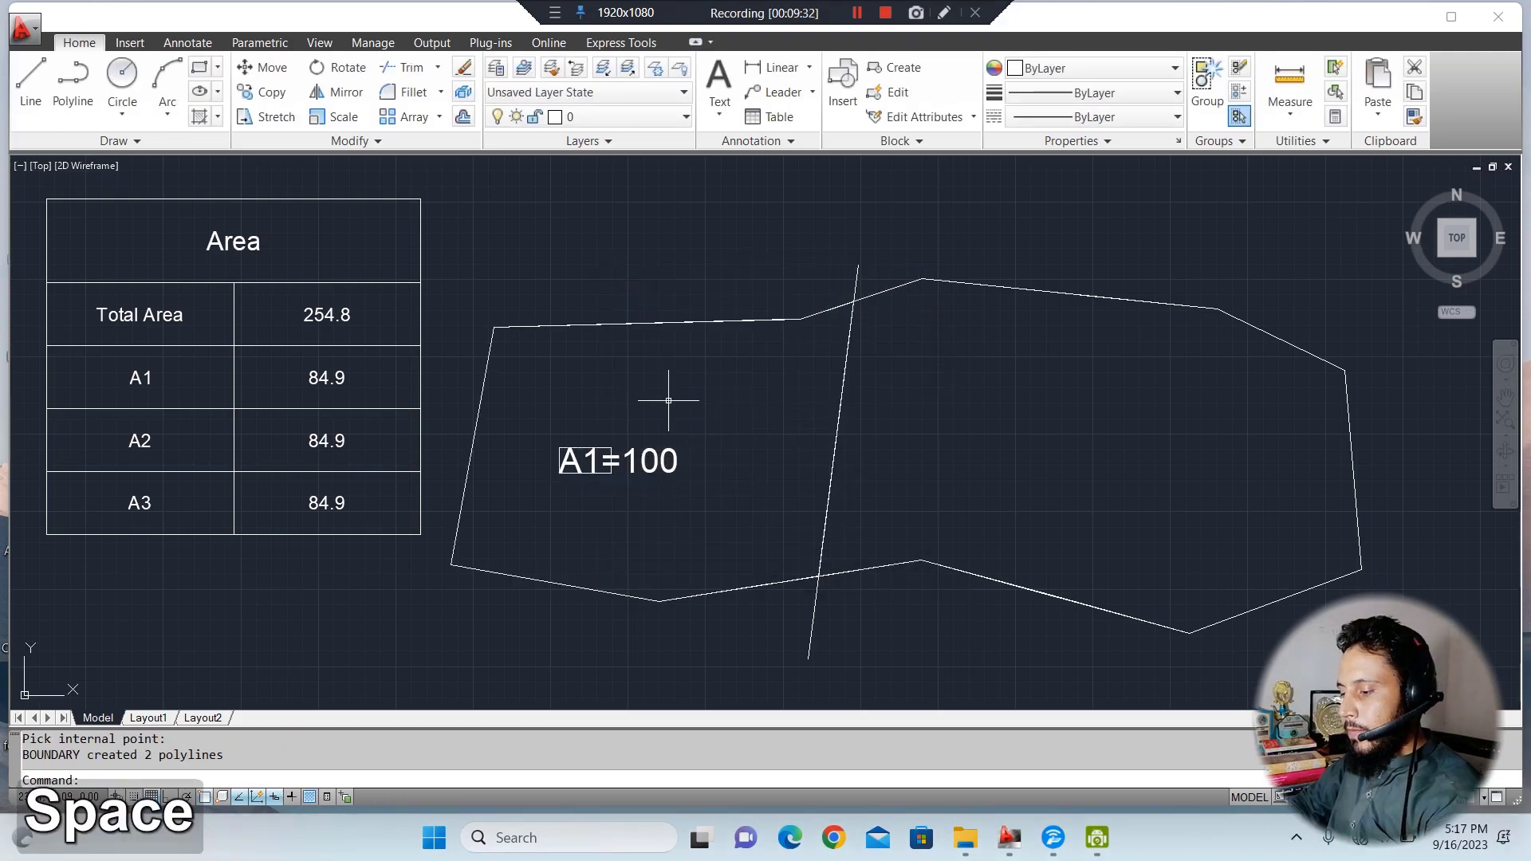
Measure the left boundary's area with AA Object, confirming Area = 100.00 and Perimeter = 40.49.
text(AA)
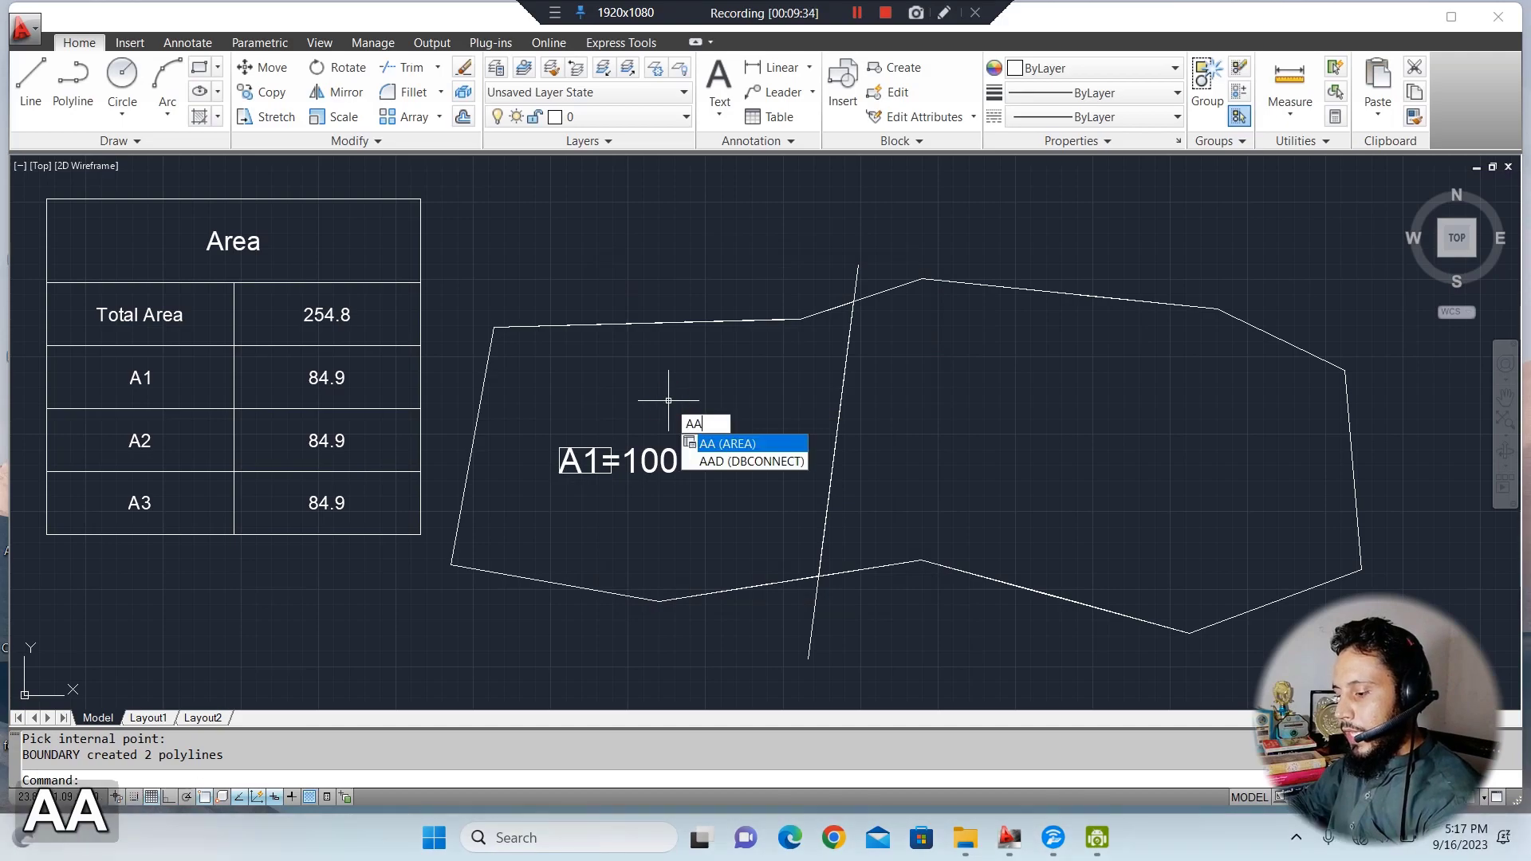
key(space)
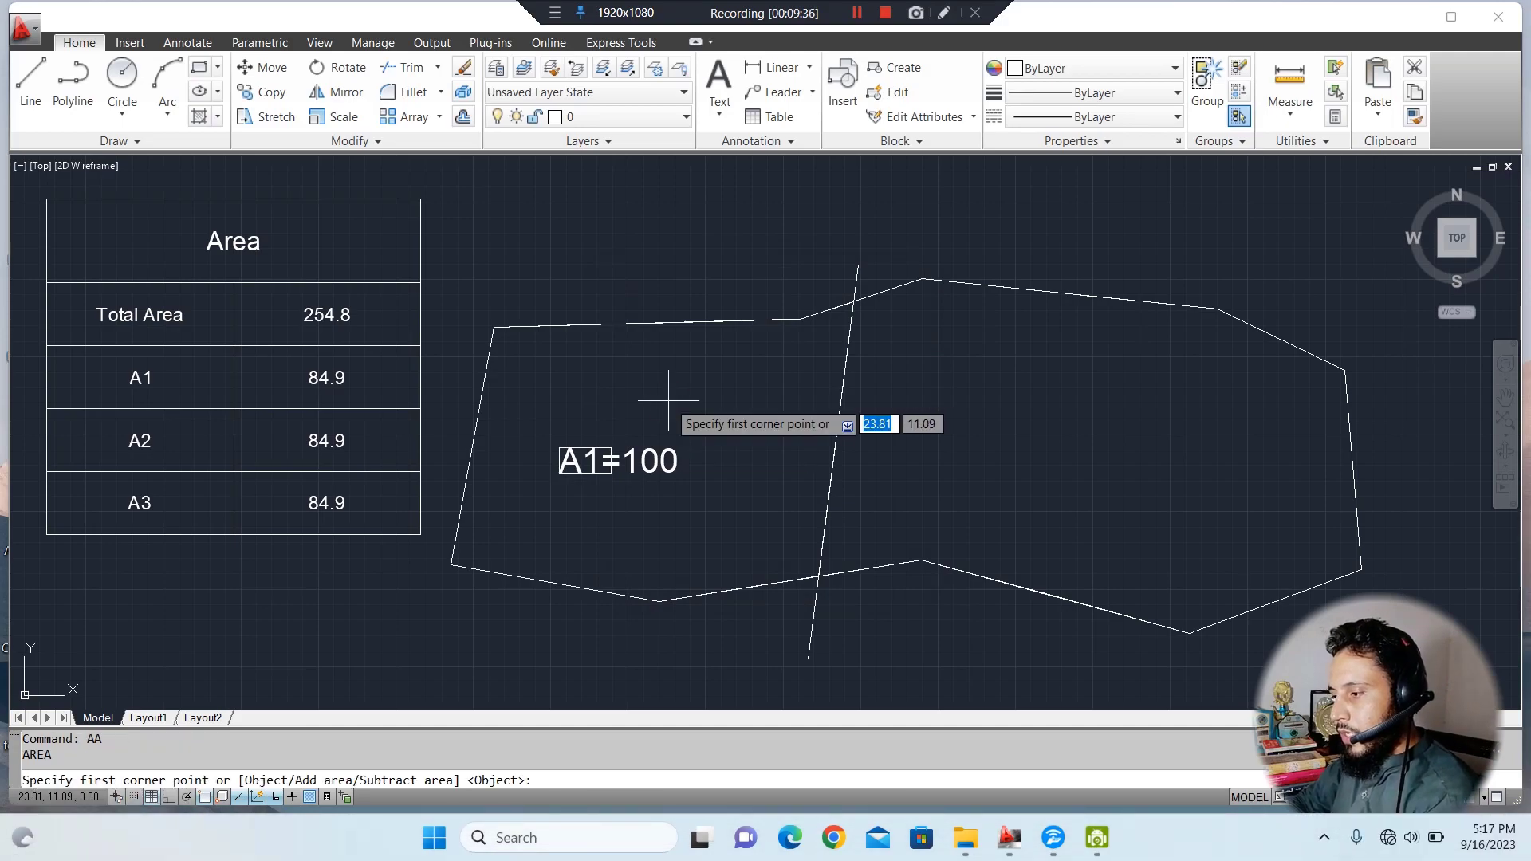
text(o)
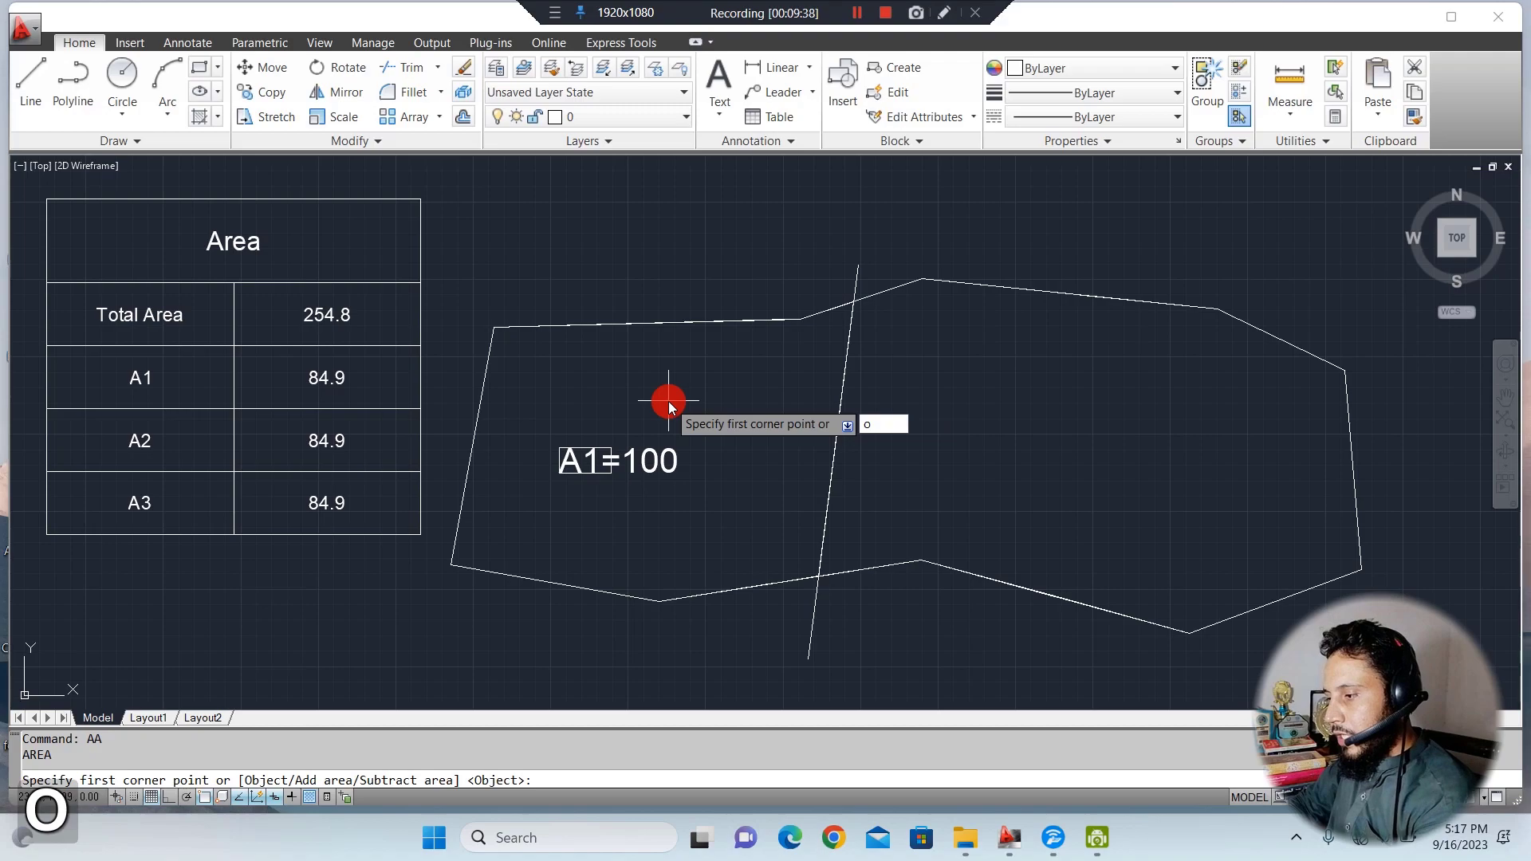
key(space)
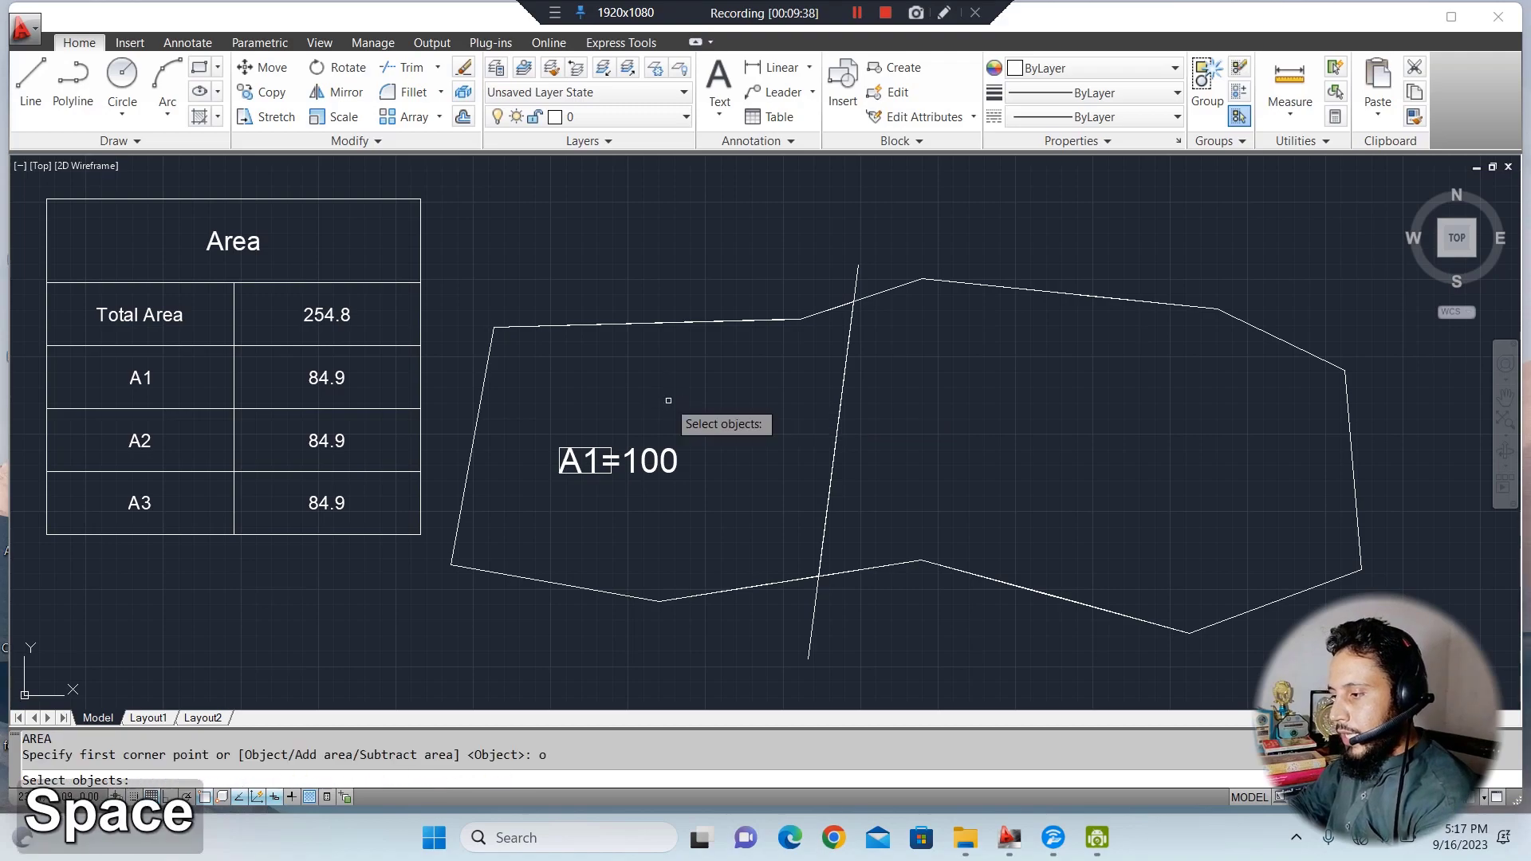
click(757, 321)
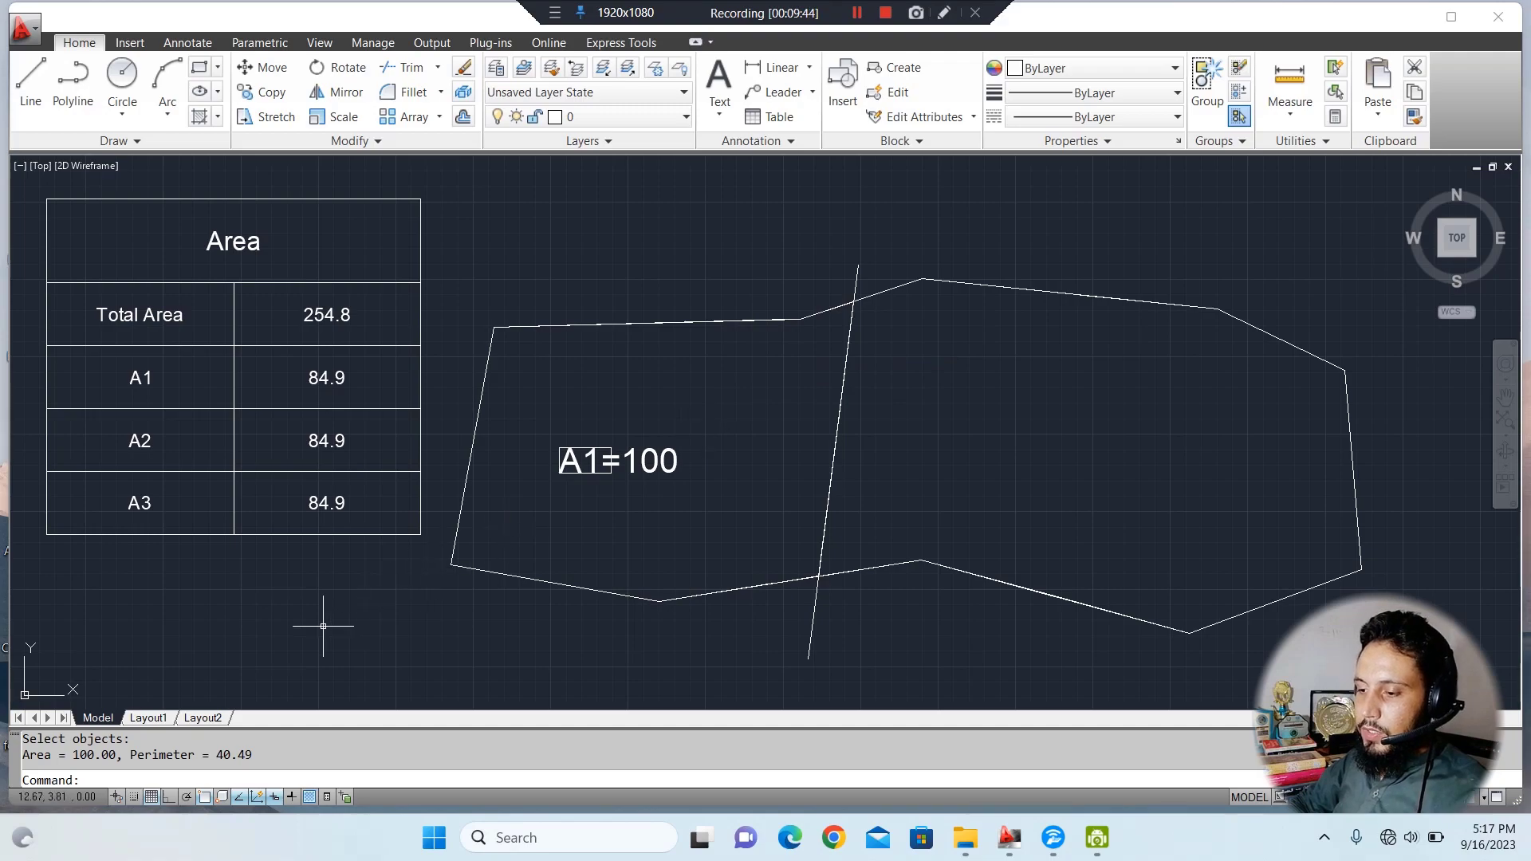
double_click(83, 753)
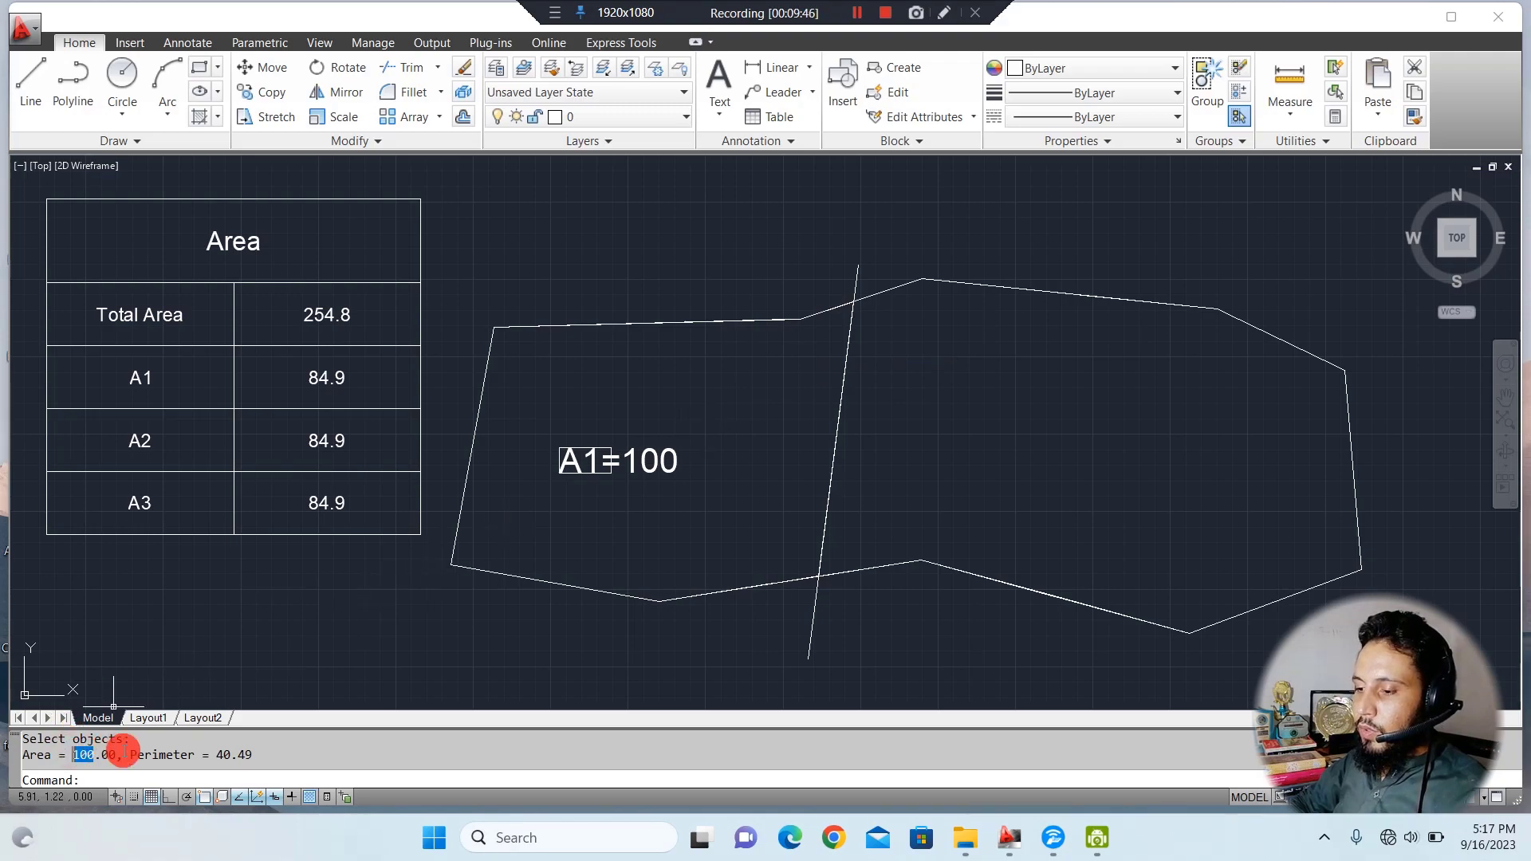
drag(125, 753, 124, 754)
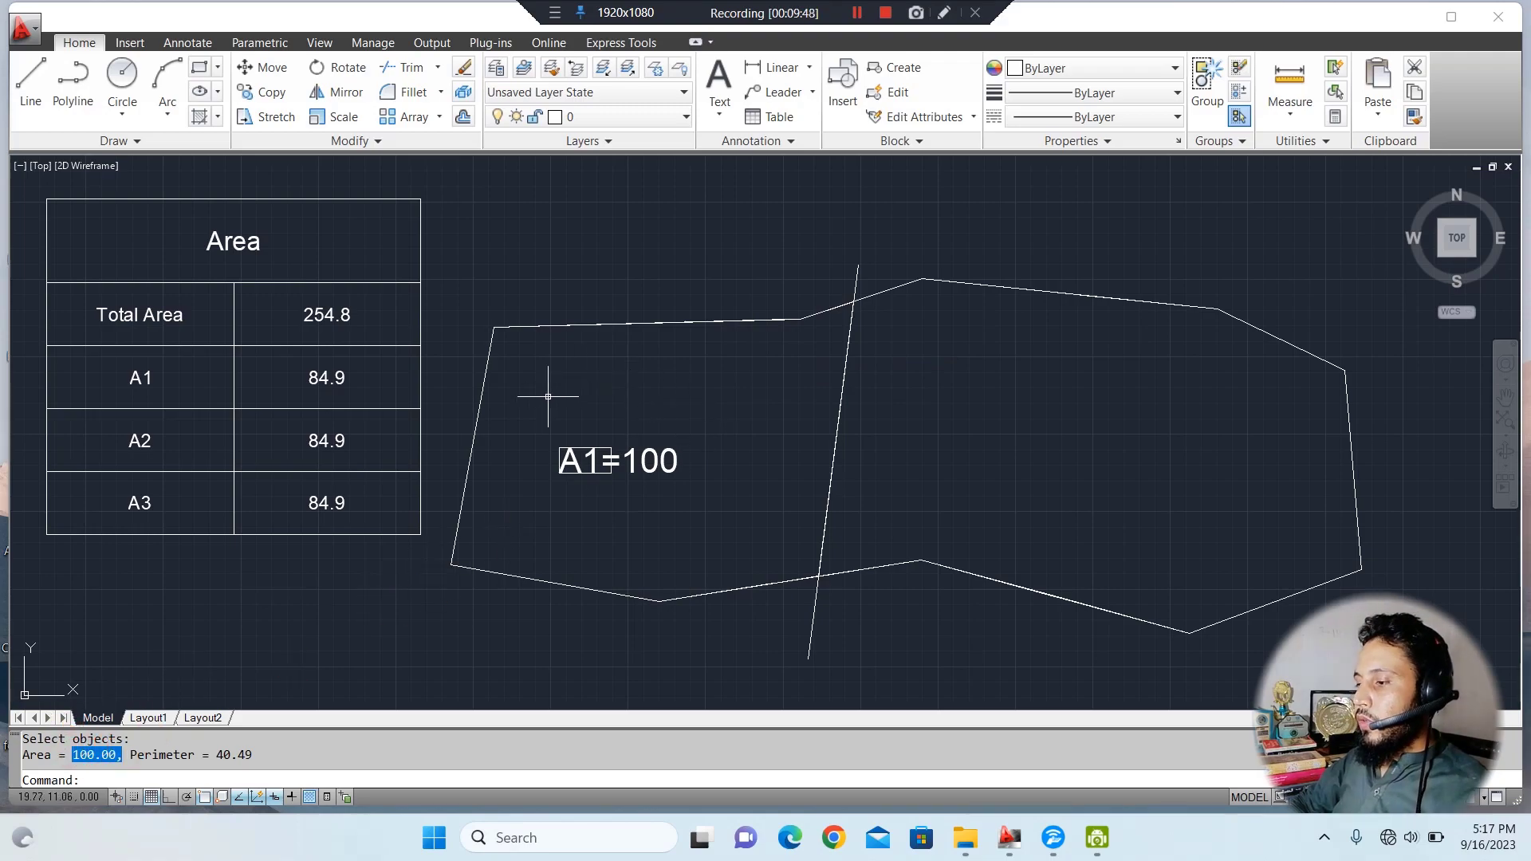